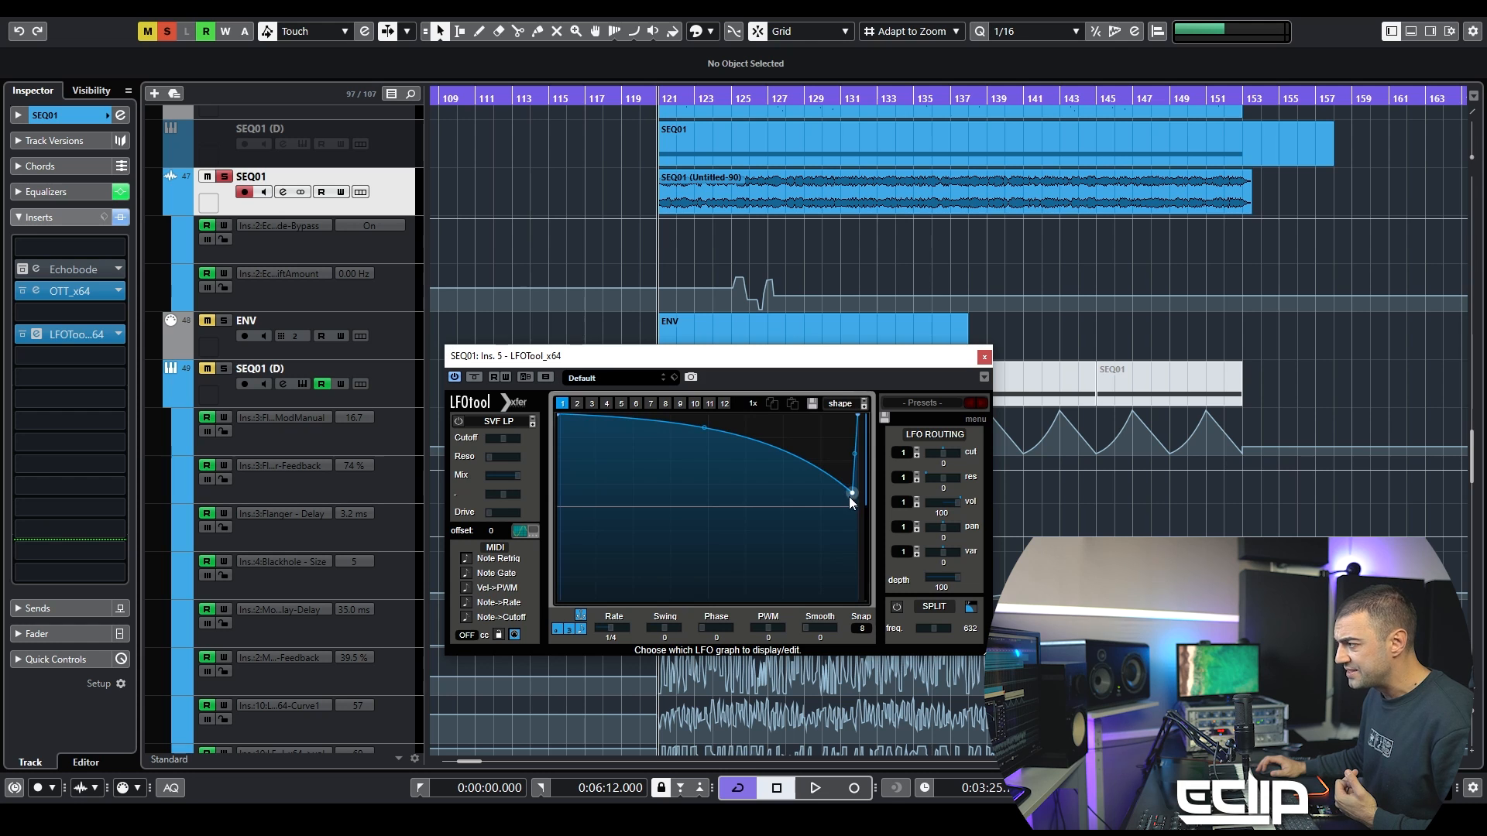
Step: Shape the LFOTool volume curve on SEQ01 into a slope falling to zero at a 1/16 rate, then audition it
drag(851, 498, 889, 576)
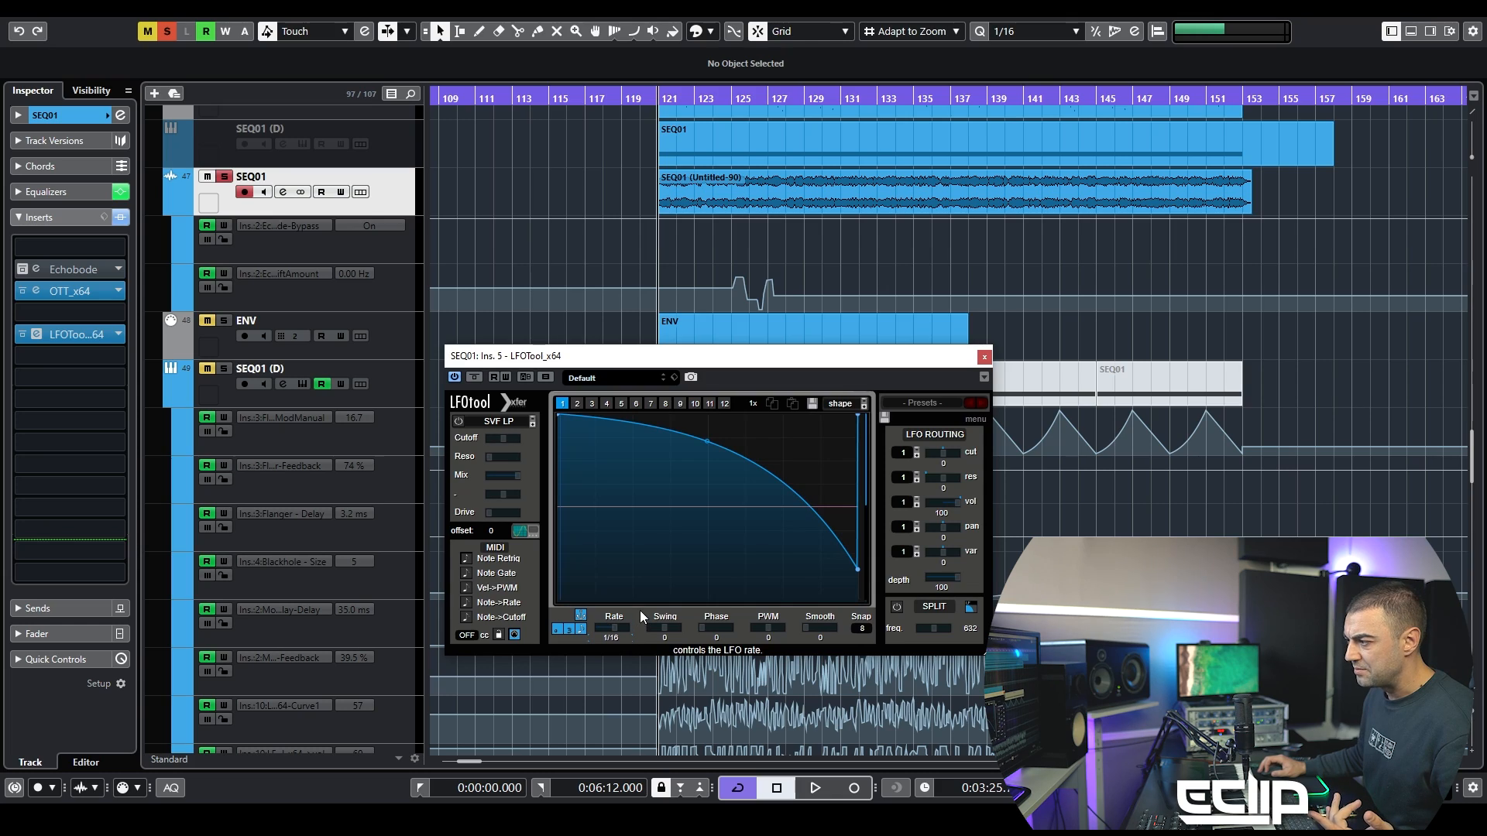
click(689, 205)
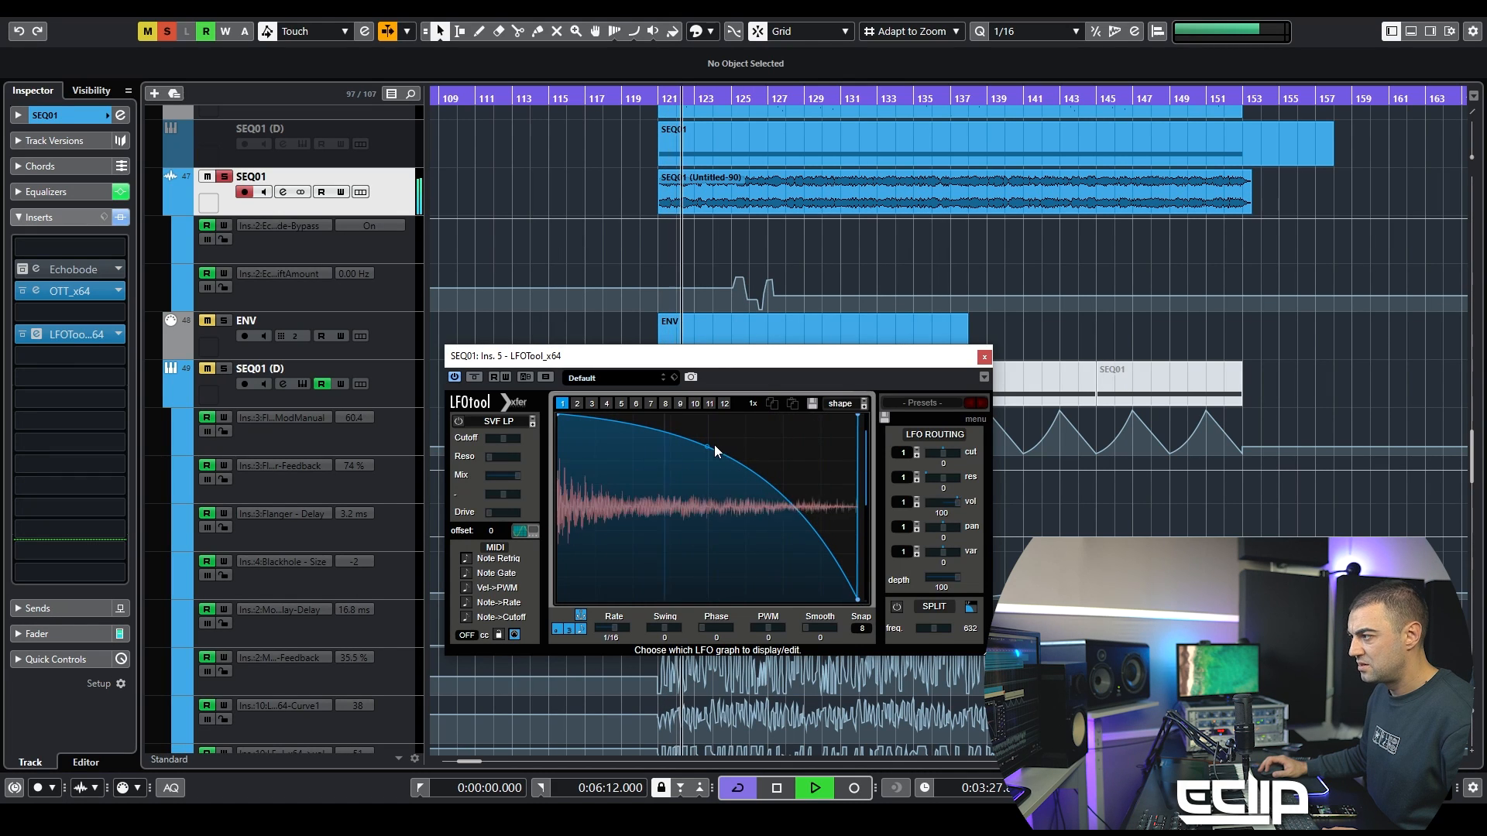
mouse_move(708, 443)
mouse_down()
mouse_move(706, 569)
mouse_move(711, 448)
mouse_up()
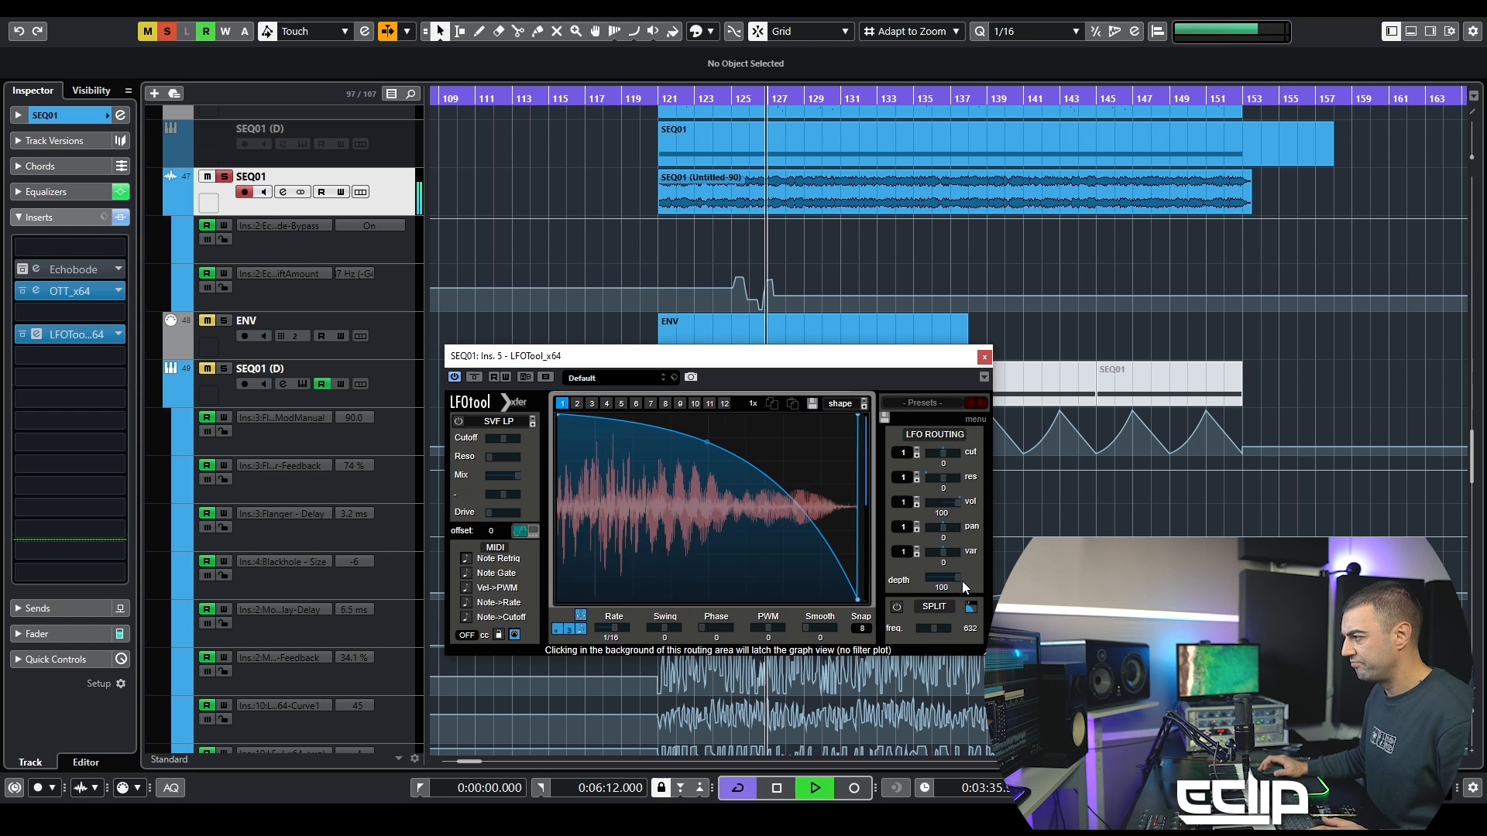
key(space)
Step: Copy the SEQ01 audio clip and create a new project from the Empty template
key(ctrl+n)
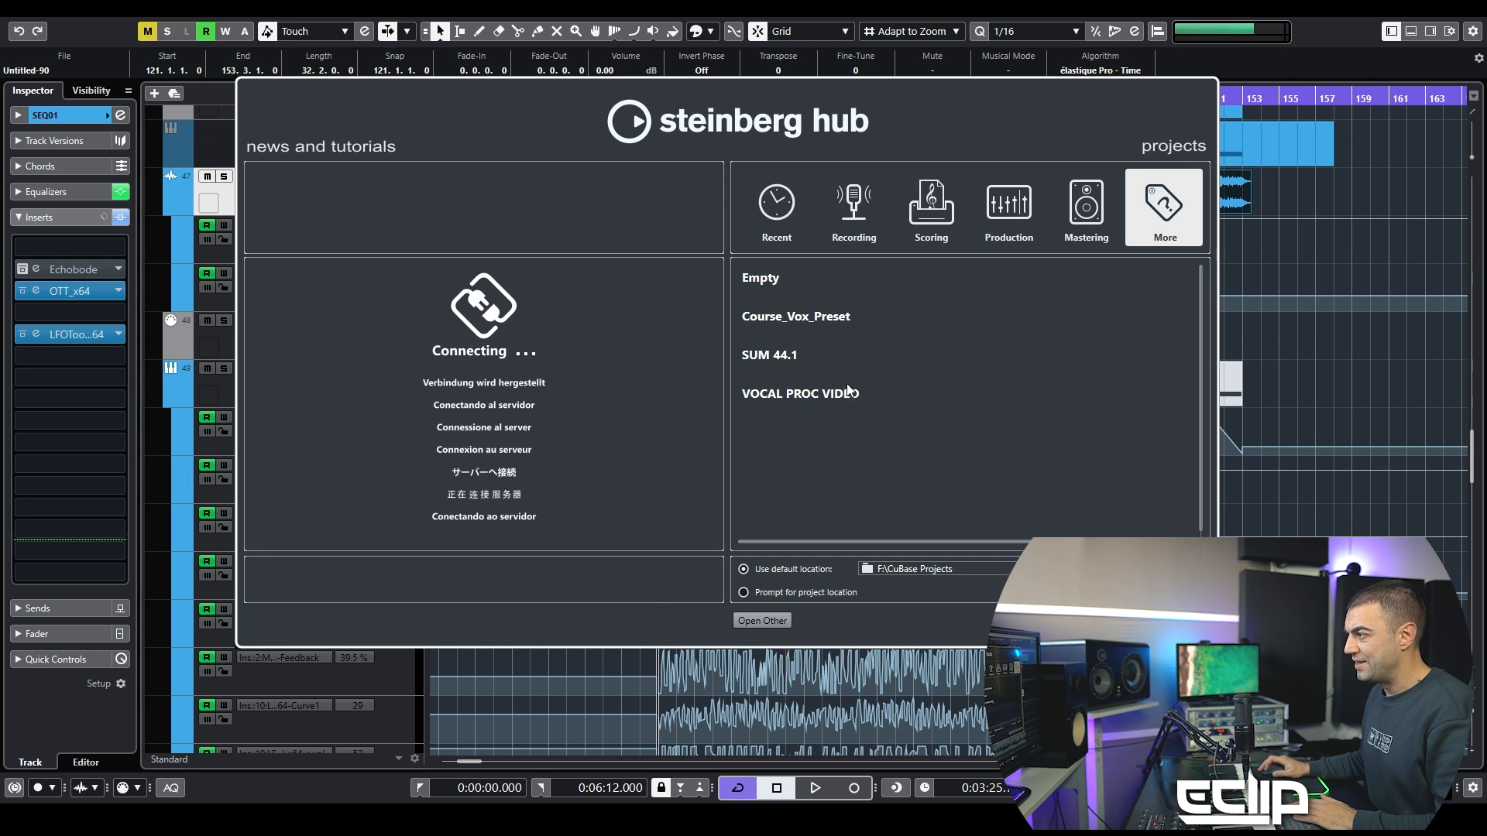
click(778, 278)
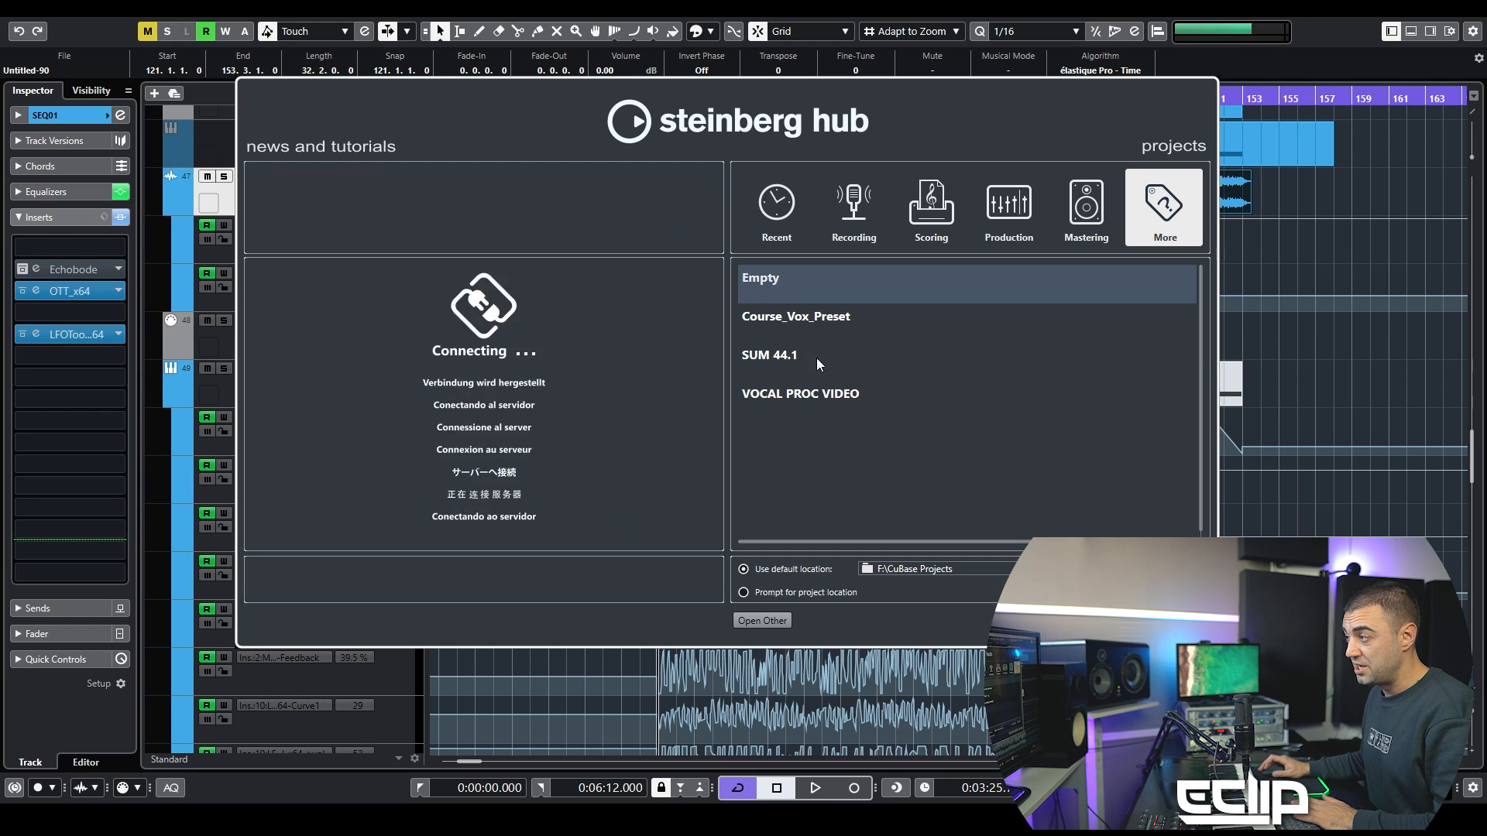
key(Escape)
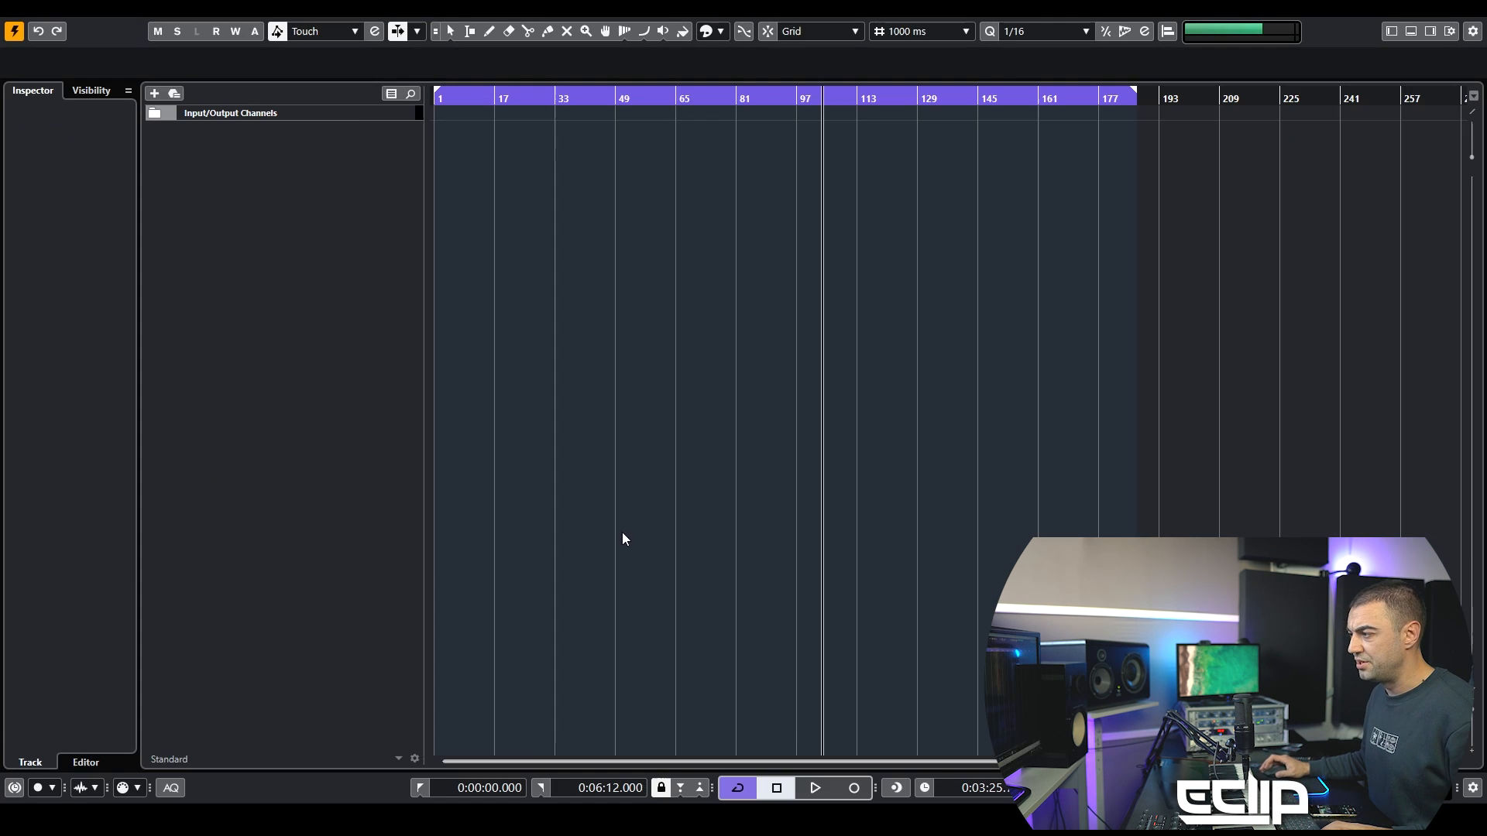
Step: Add an audio track and paste the SEQ01 clip into it, copying the file to the project folder
right_click(271, 207)
click(296, 217)
key(Return)
key(ctrl+v)
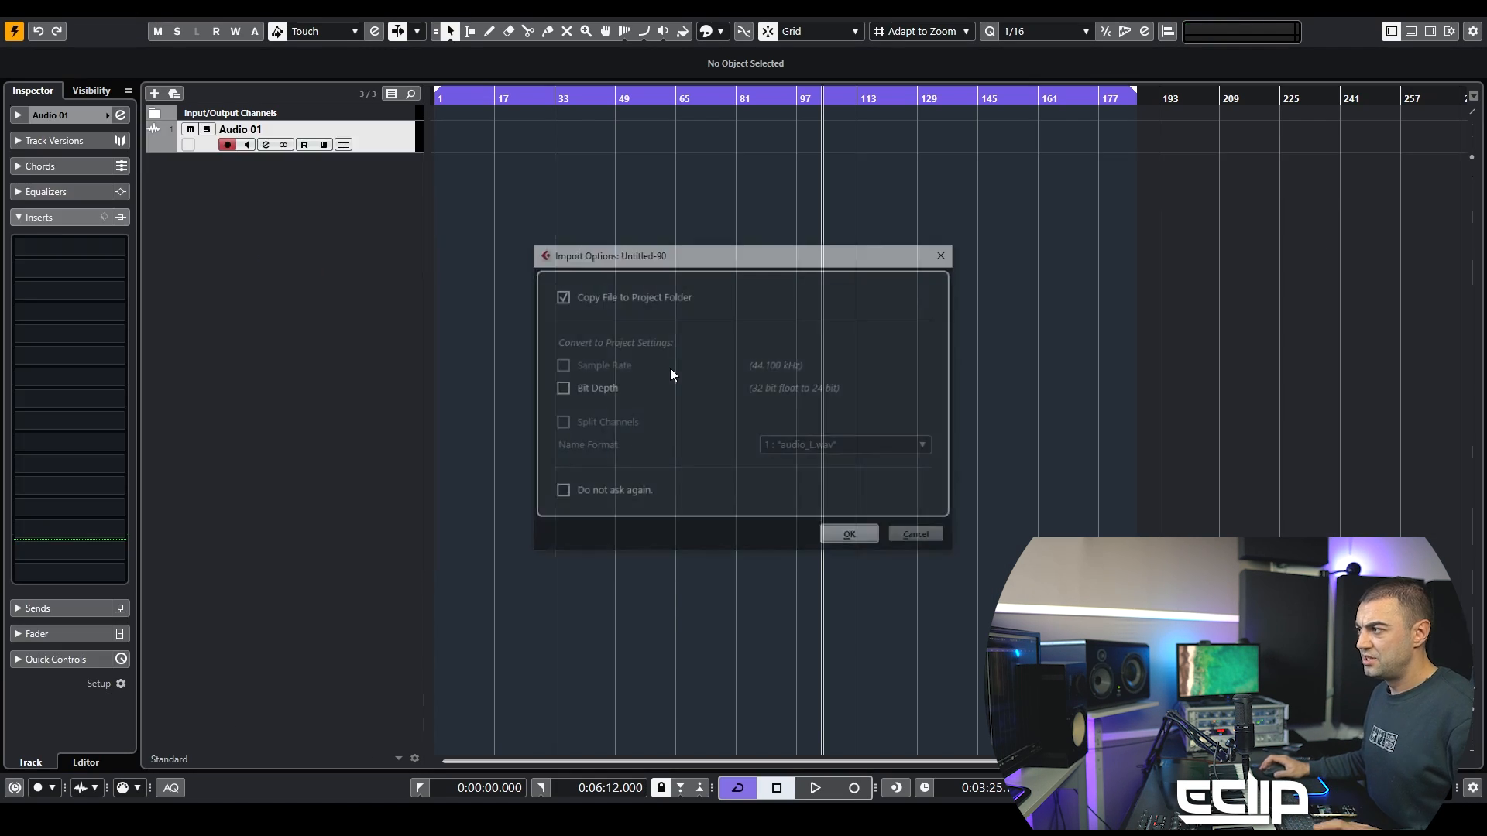
click(856, 538)
Step: Move the pasted SEQ01 clip to start at bar 17 and enlarge its track for a clearer waveform
drag(851, 142, 538, 155)
key(z)
drag(505, 207, 502, 207)
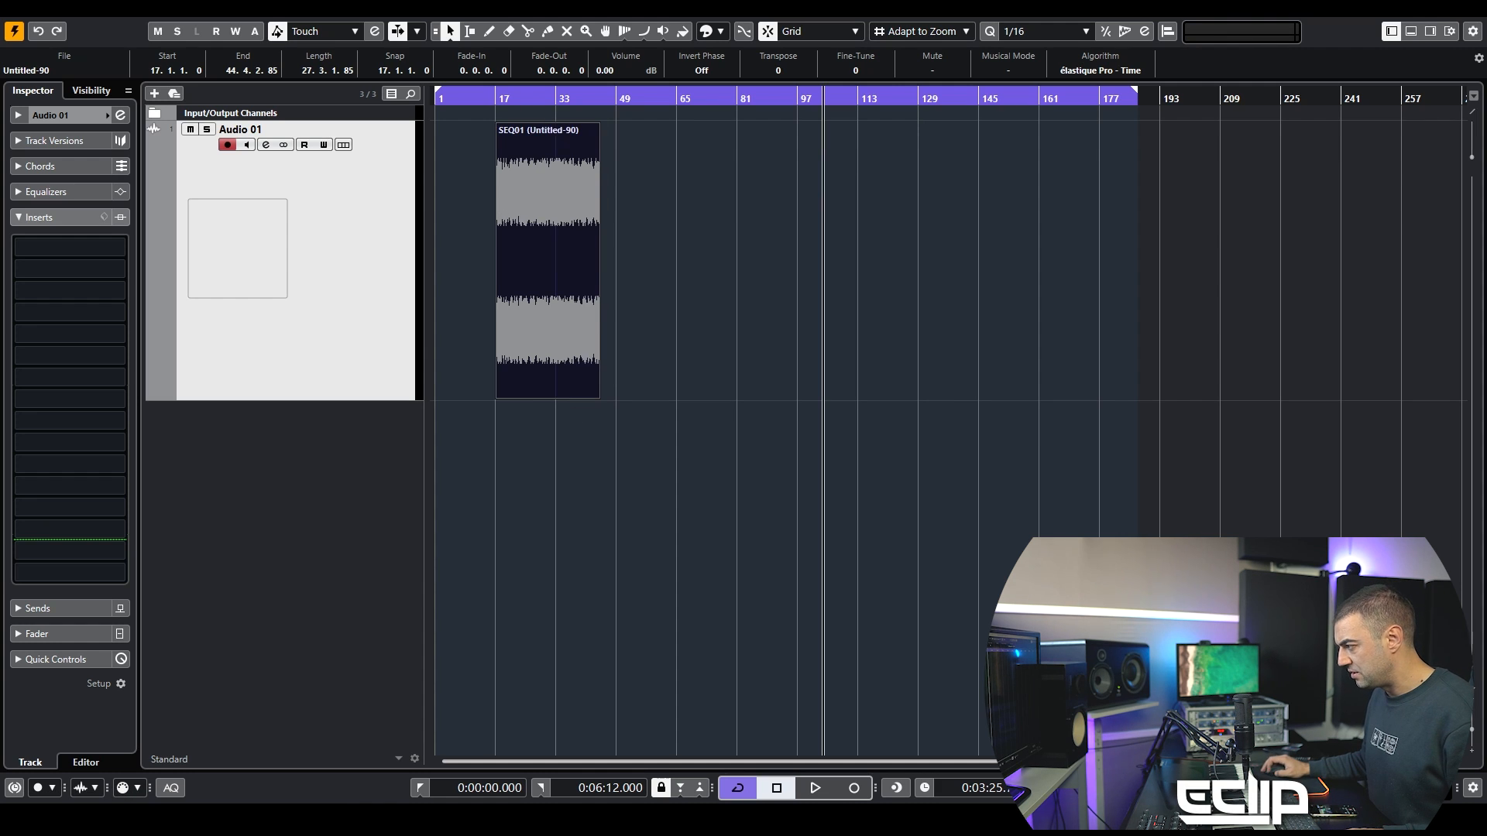
click(749, 286)
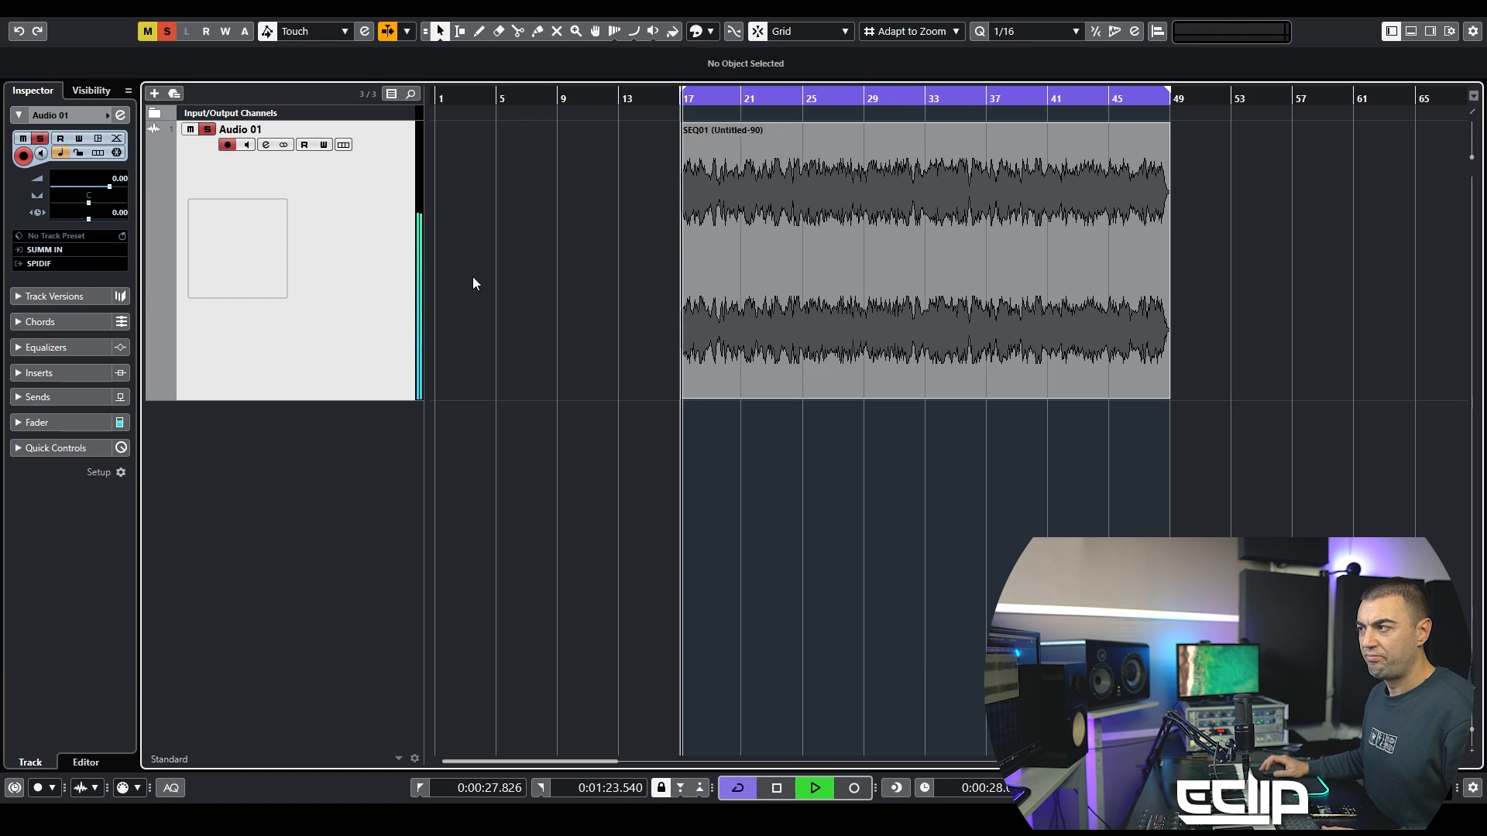
Step: Apply a low-cut filter in the Audio 01 channel's EQ during playback, then close the channel settings
key(e)
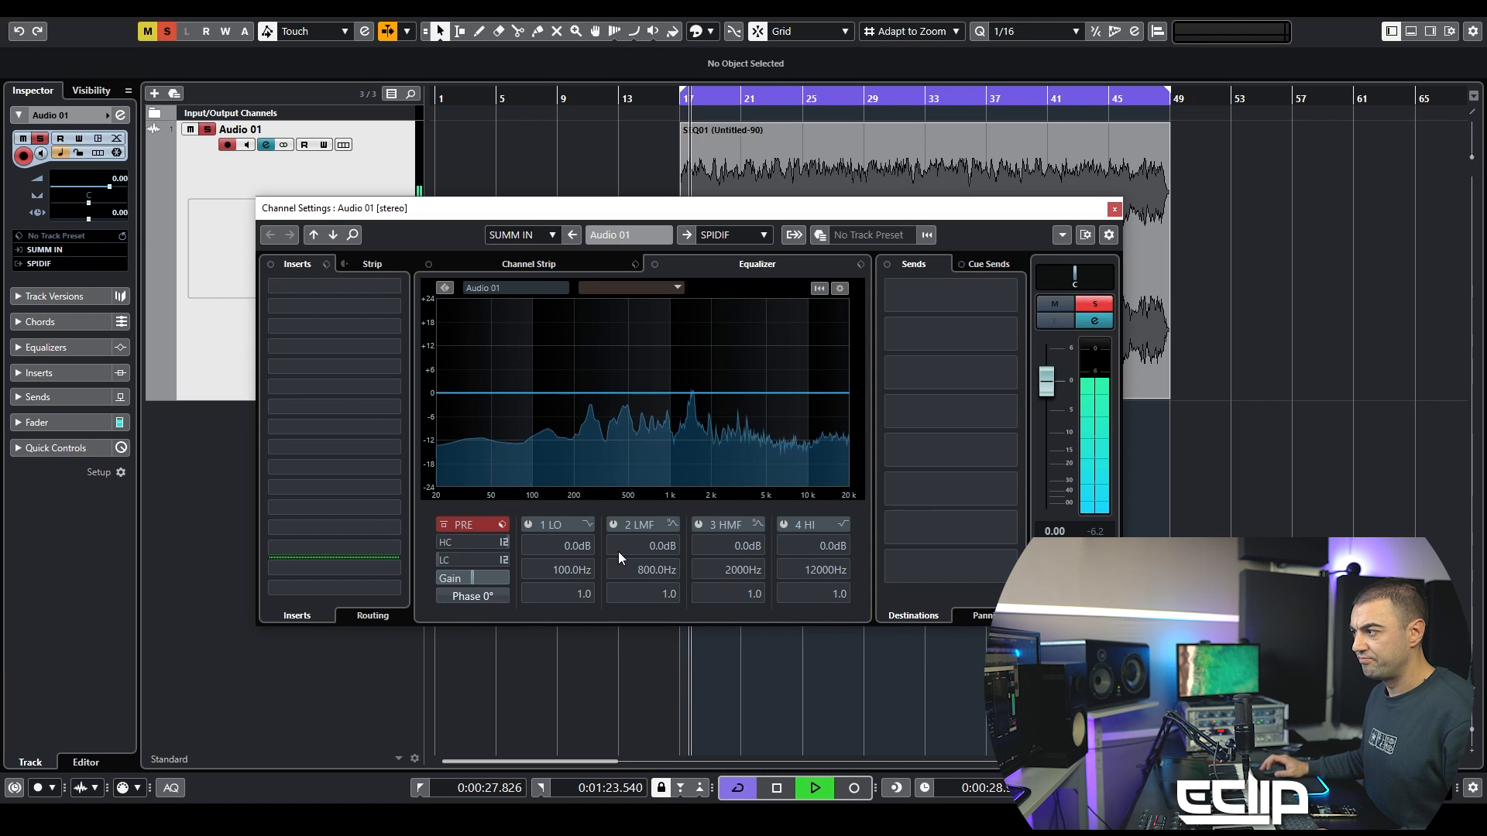
drag(485, 439, 483, 401)
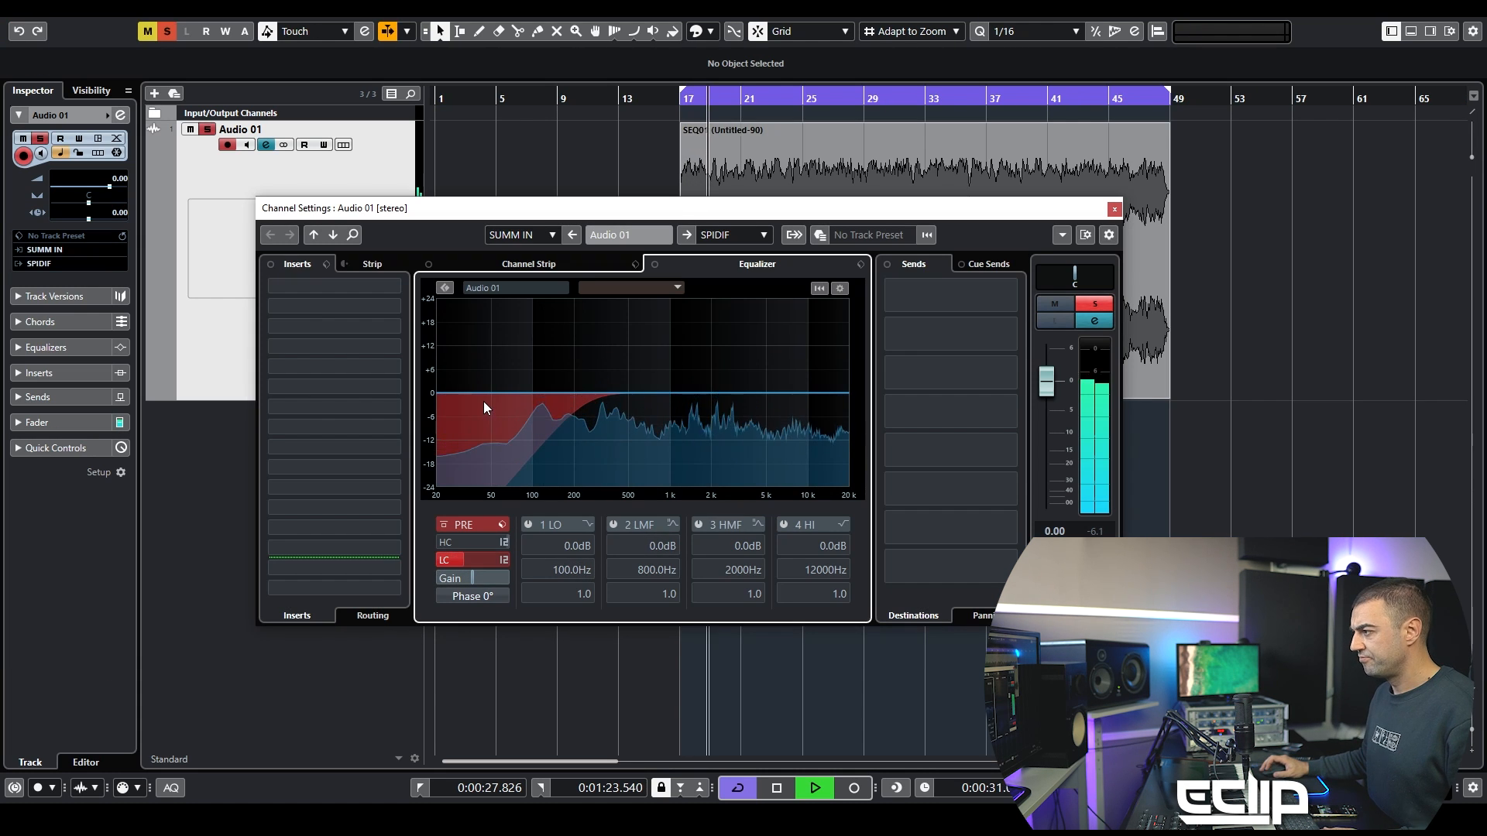
key(Escape)
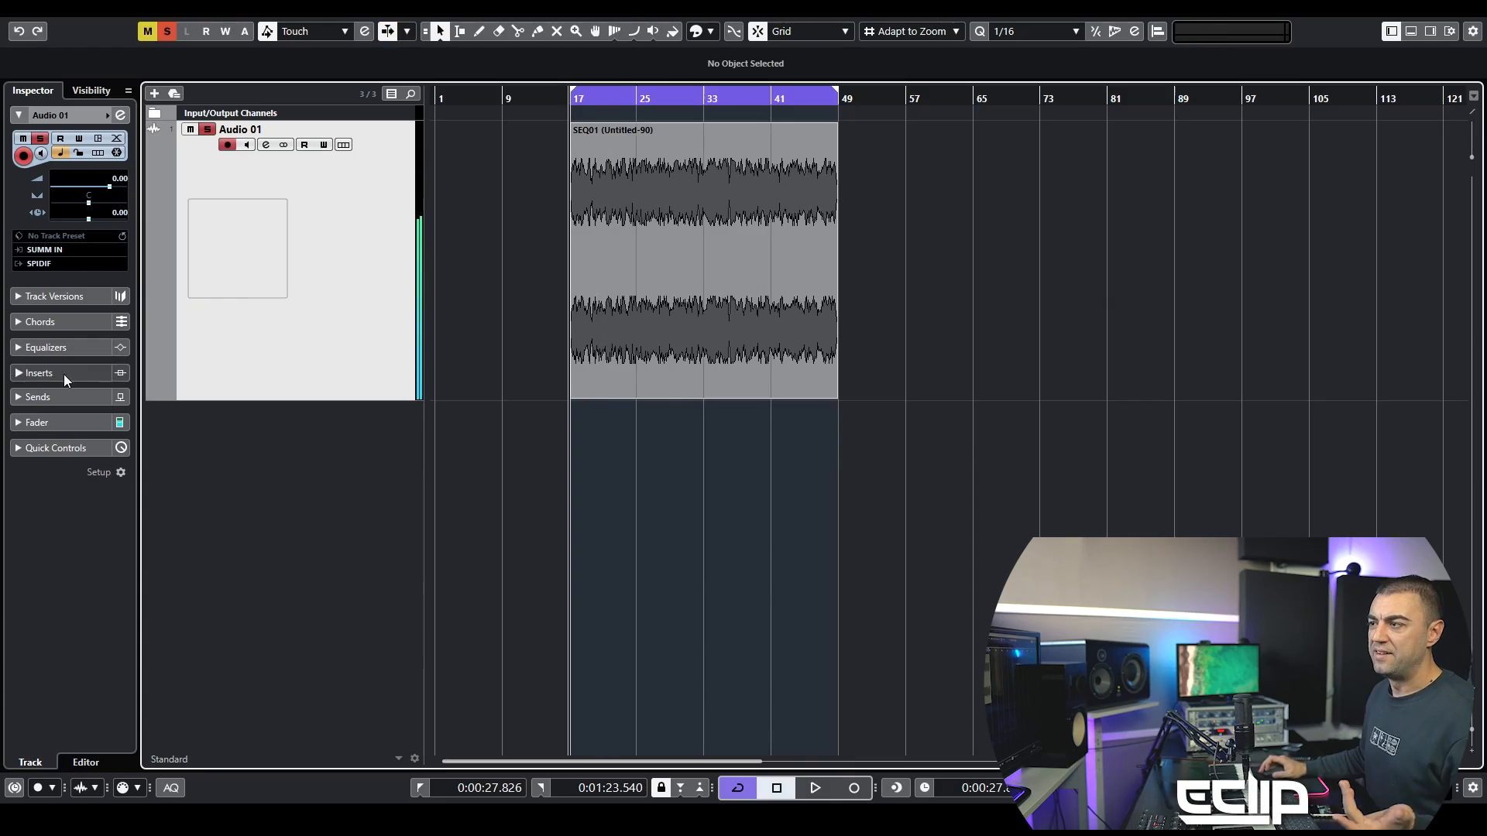
Step: Load LFOTool in the first insert slot of the Audio 01 track
click(63, 373)
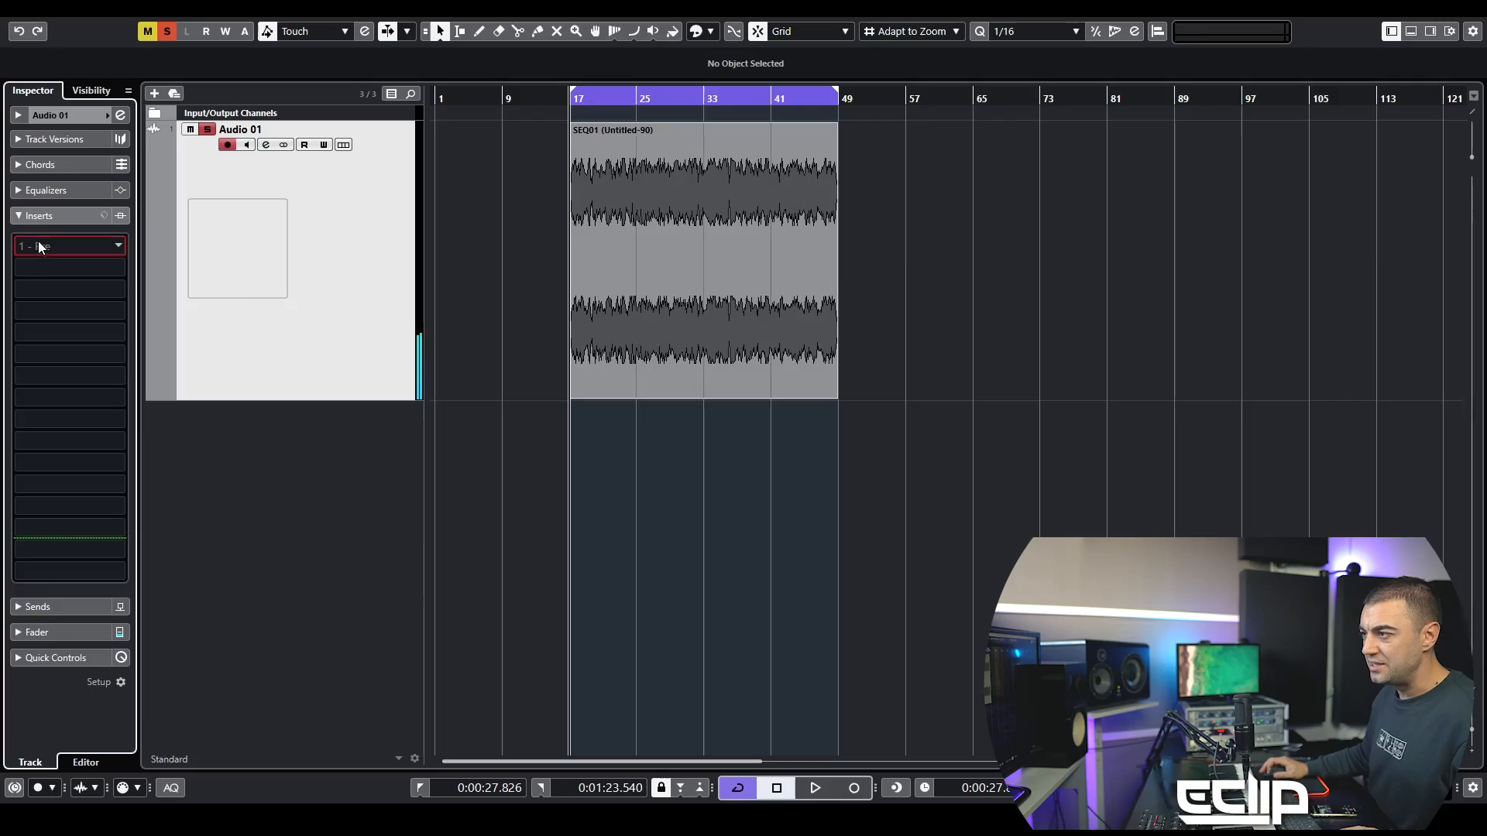
click(38, 240)
text(lfo)
key(Return)
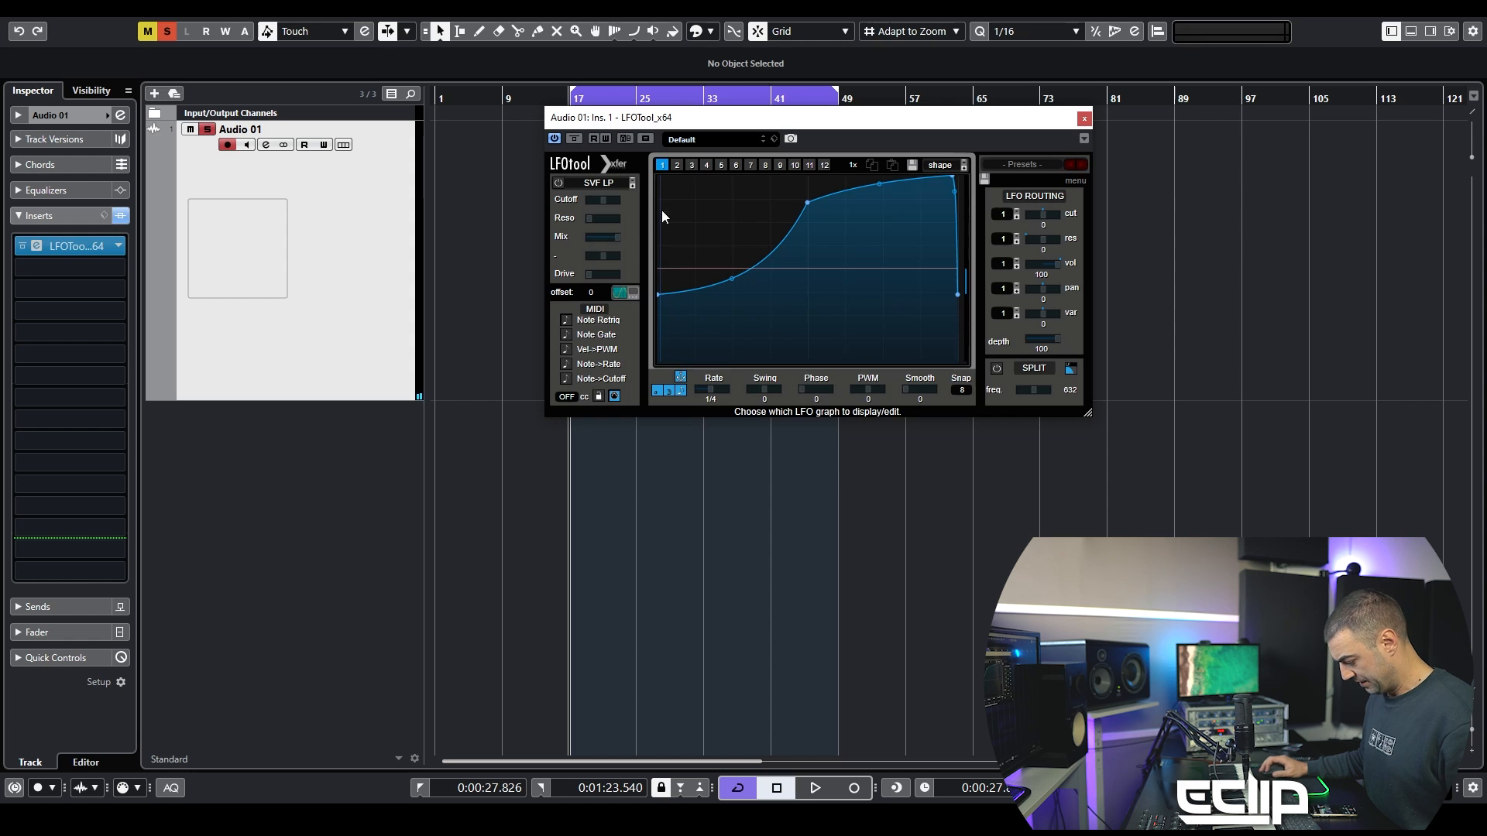
Step: Reshape the LFOTool curve into a slope falling from full level to zero, set the rate to 1/16, and play the clip
drag(658, 290, 658, 170)
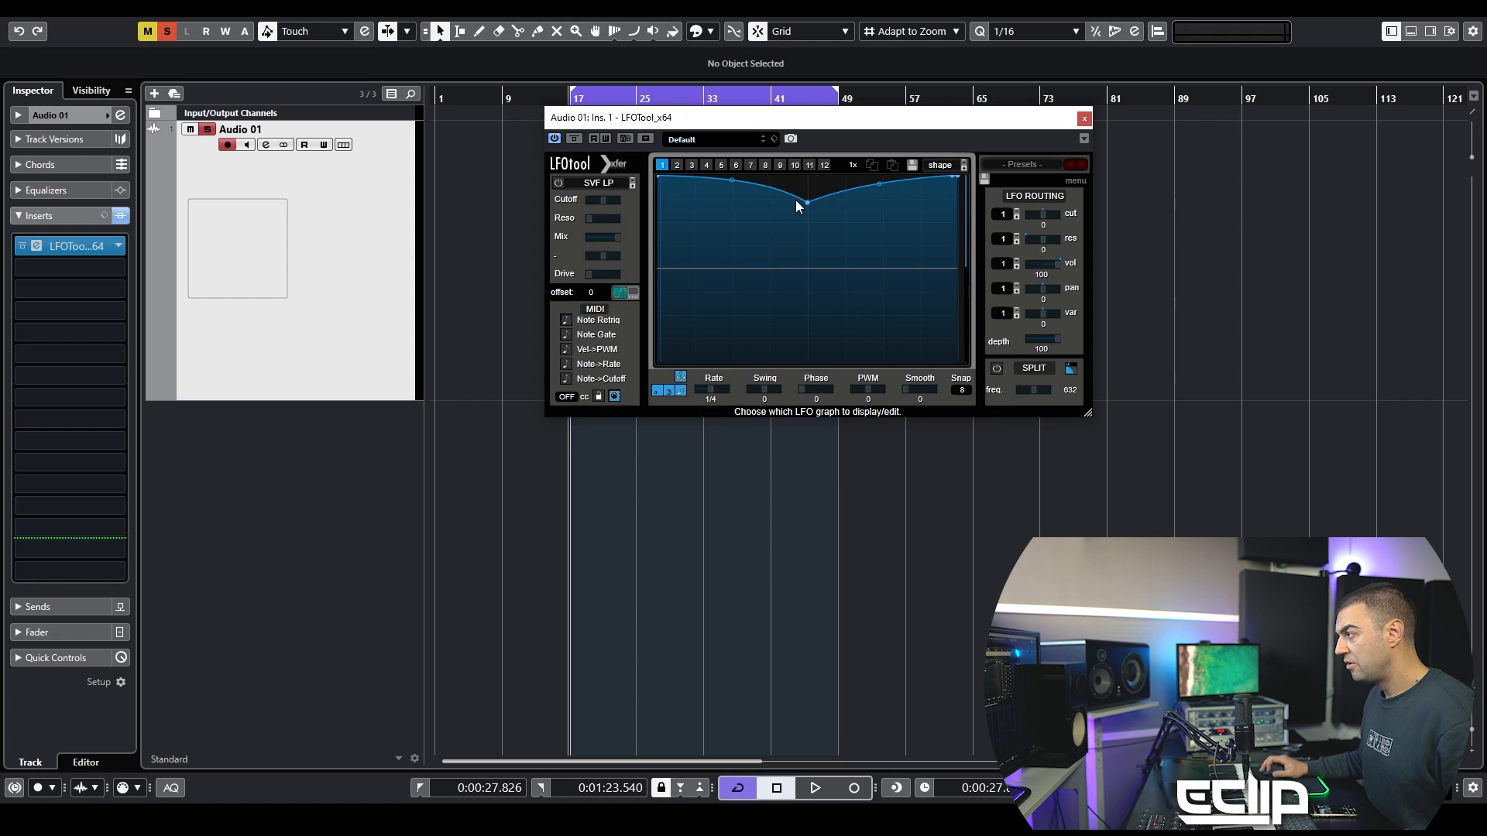
drag(831, 216, 958, 361)
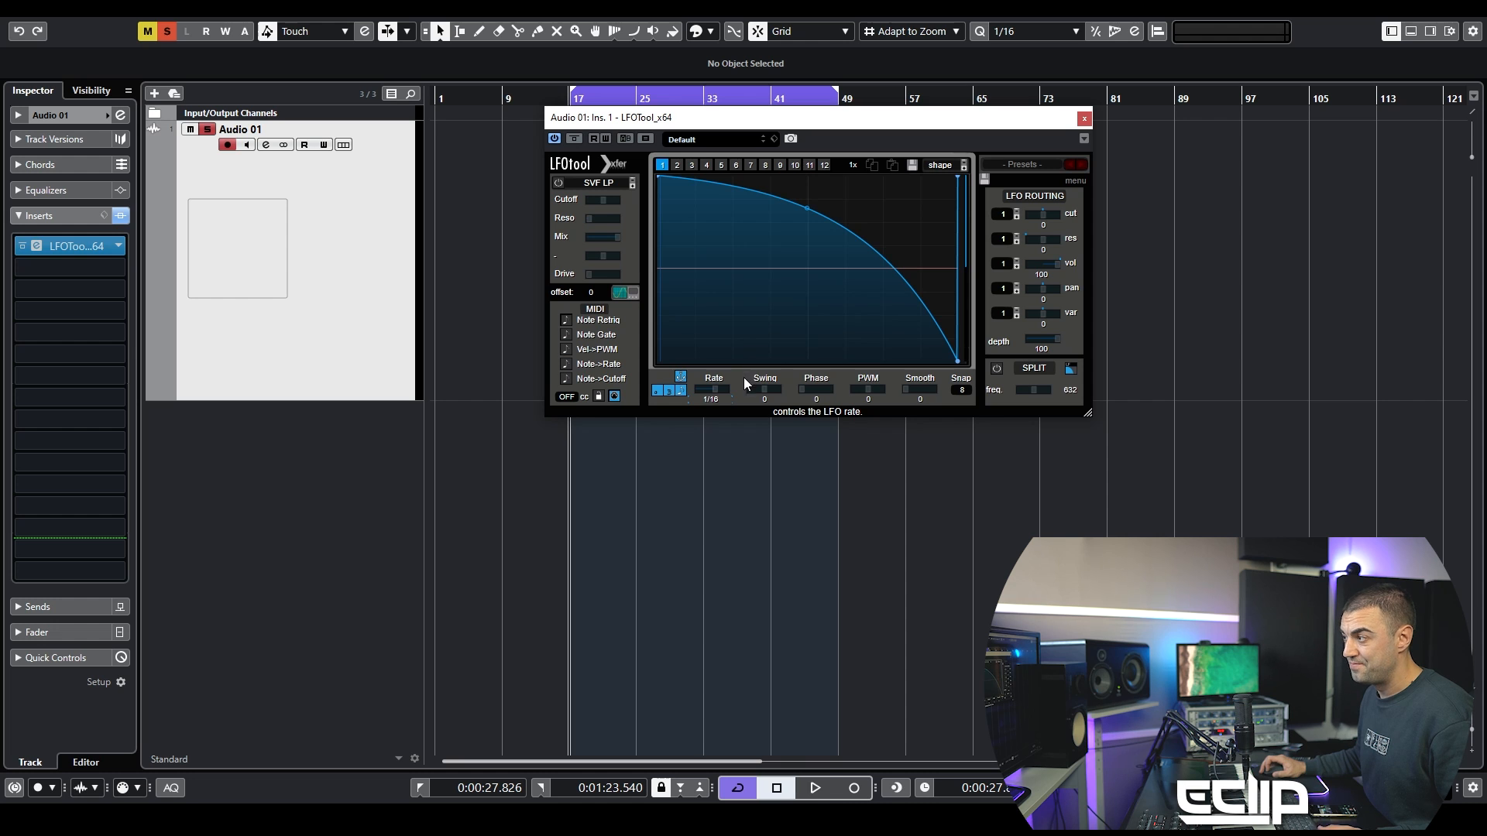
key(space)
drag(807, 209, 809, 224)
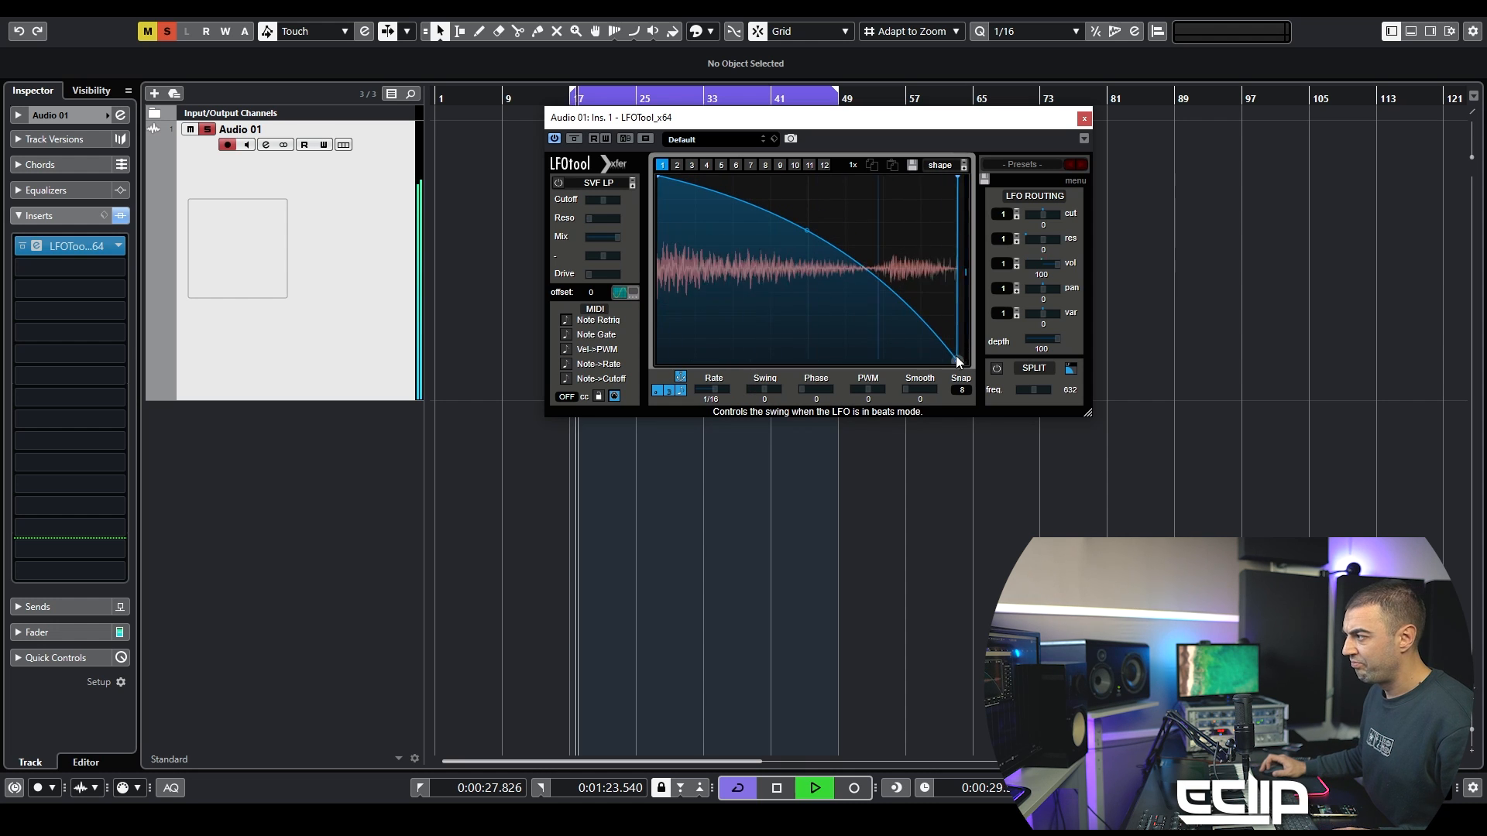
Step: Add a silent tail by placing a zero-level point before the curve's end, and bow the falling slope outward
key(space)
drag(931, 333, 929, 361)
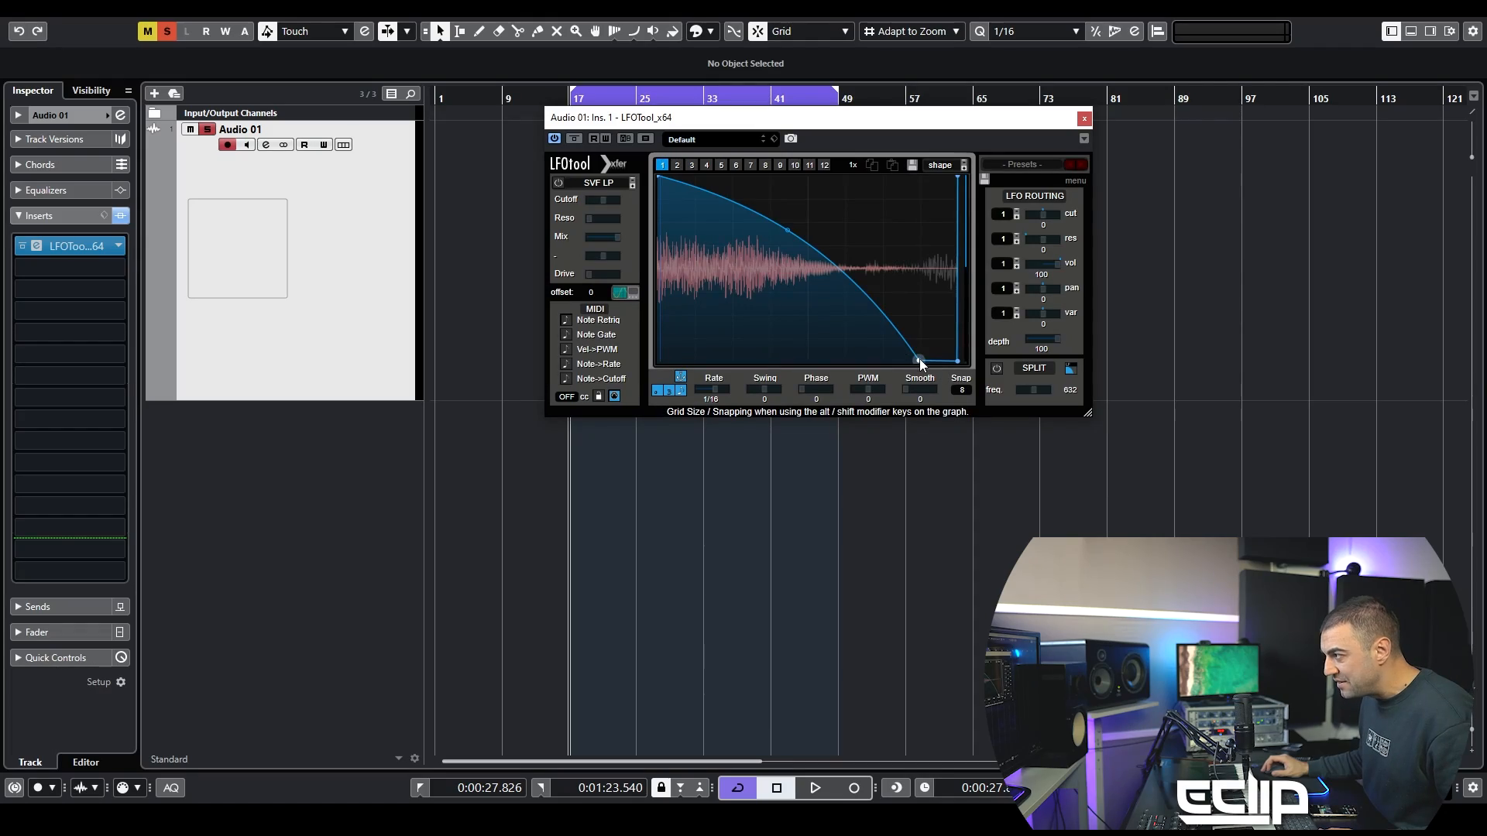
drag(920, 361, 961, 371)
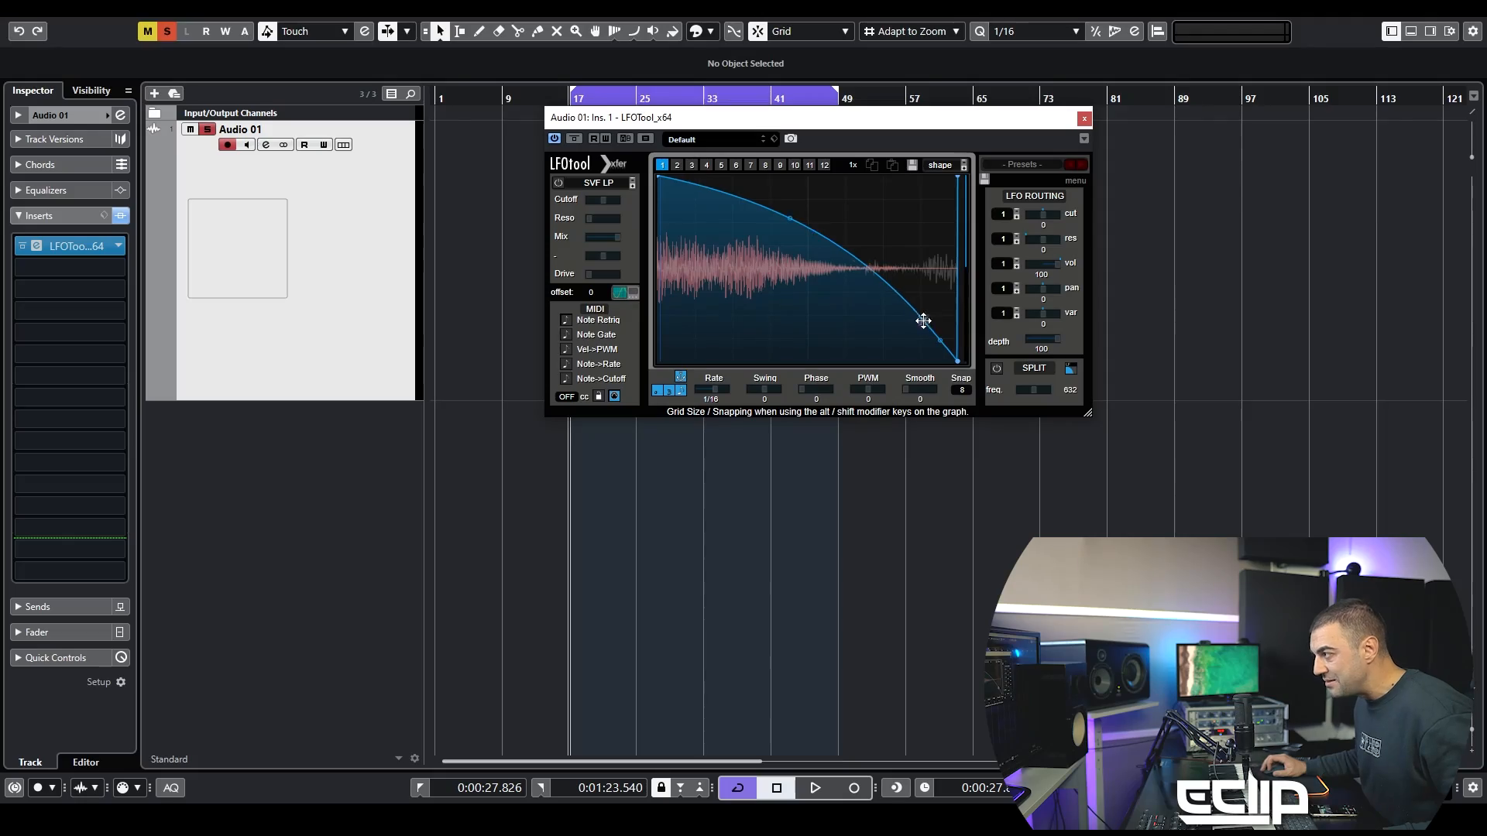
drag(923, 325, 926, 366)
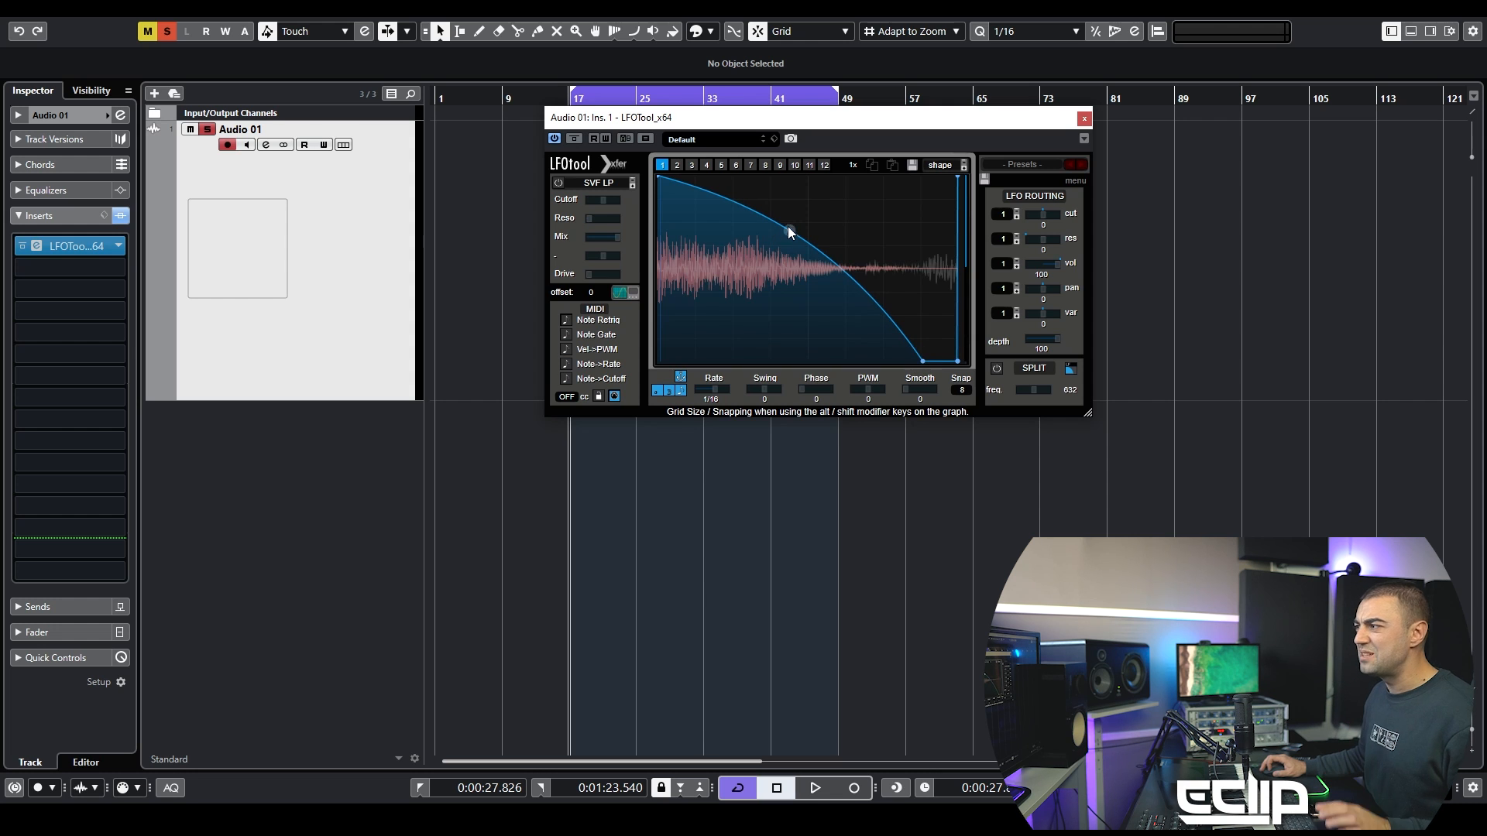
drag(789, 232, 880, 179)
key(space)
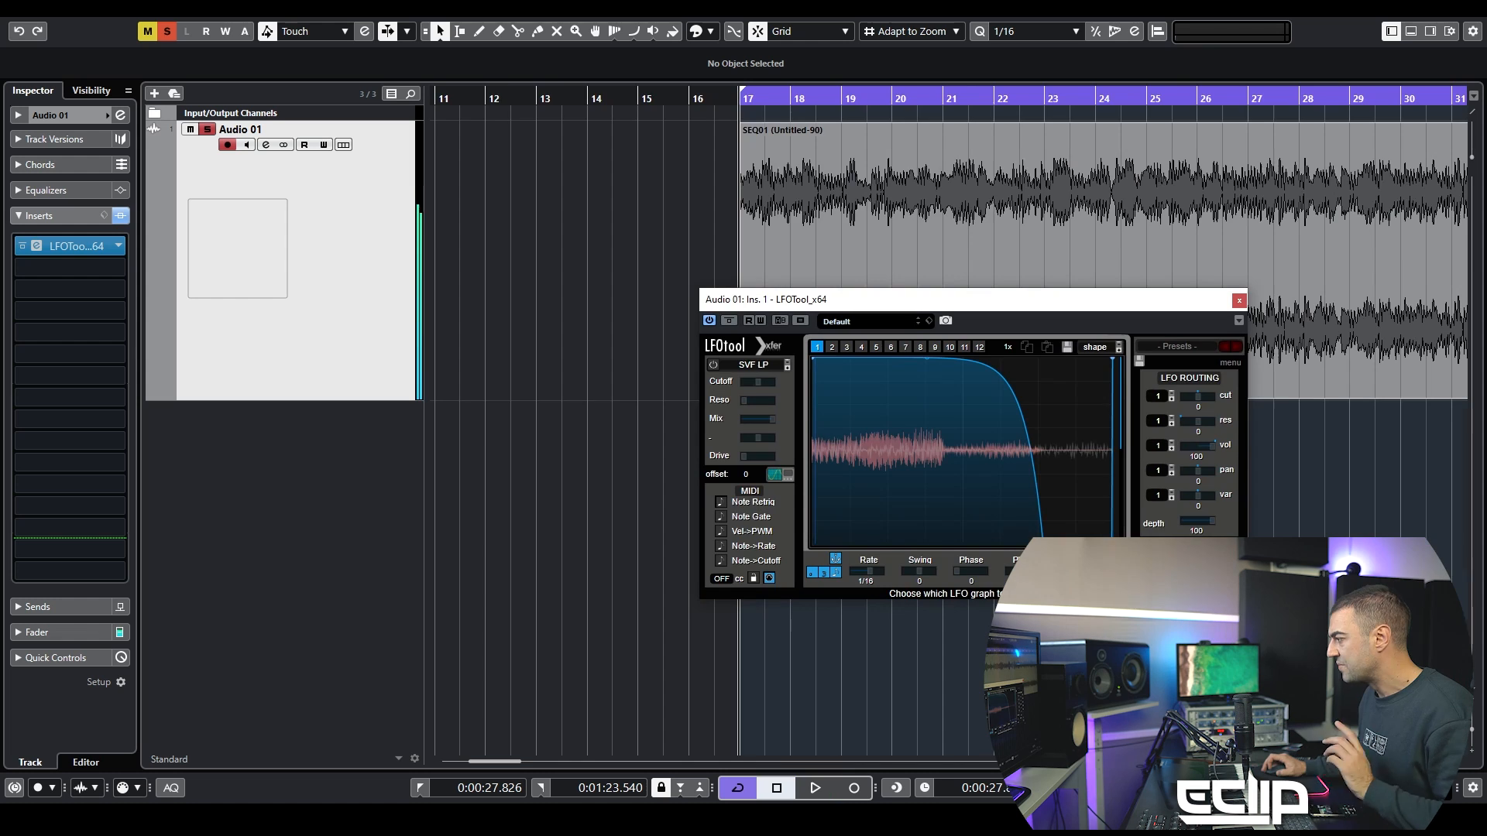
Step: Set the project tempo to 140 BPM and play the SEQ01 clip through LFOTool
double_click(1111, 784)
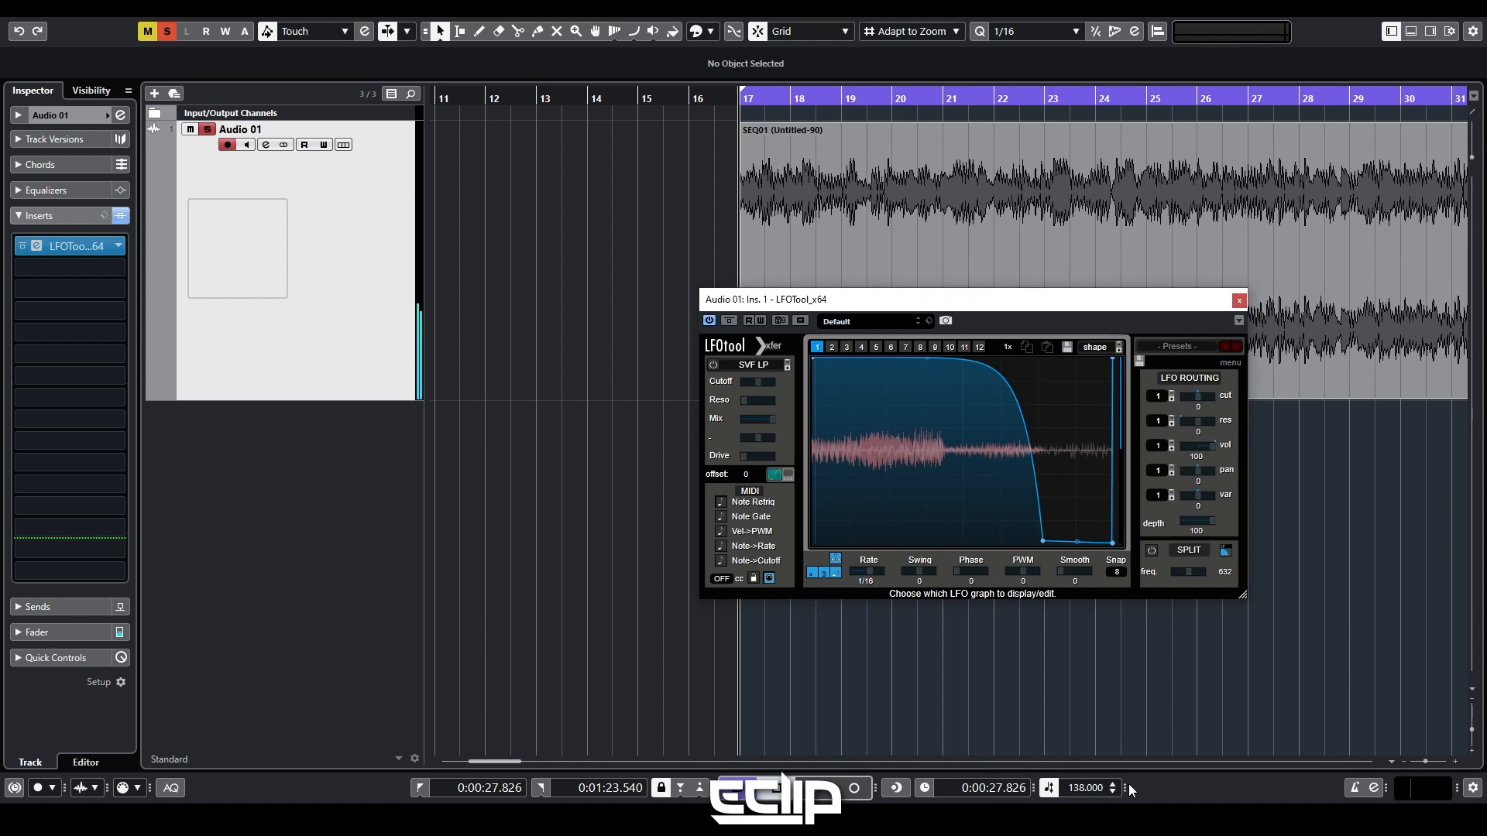
text(140)
key(Return)
click(894, 207)
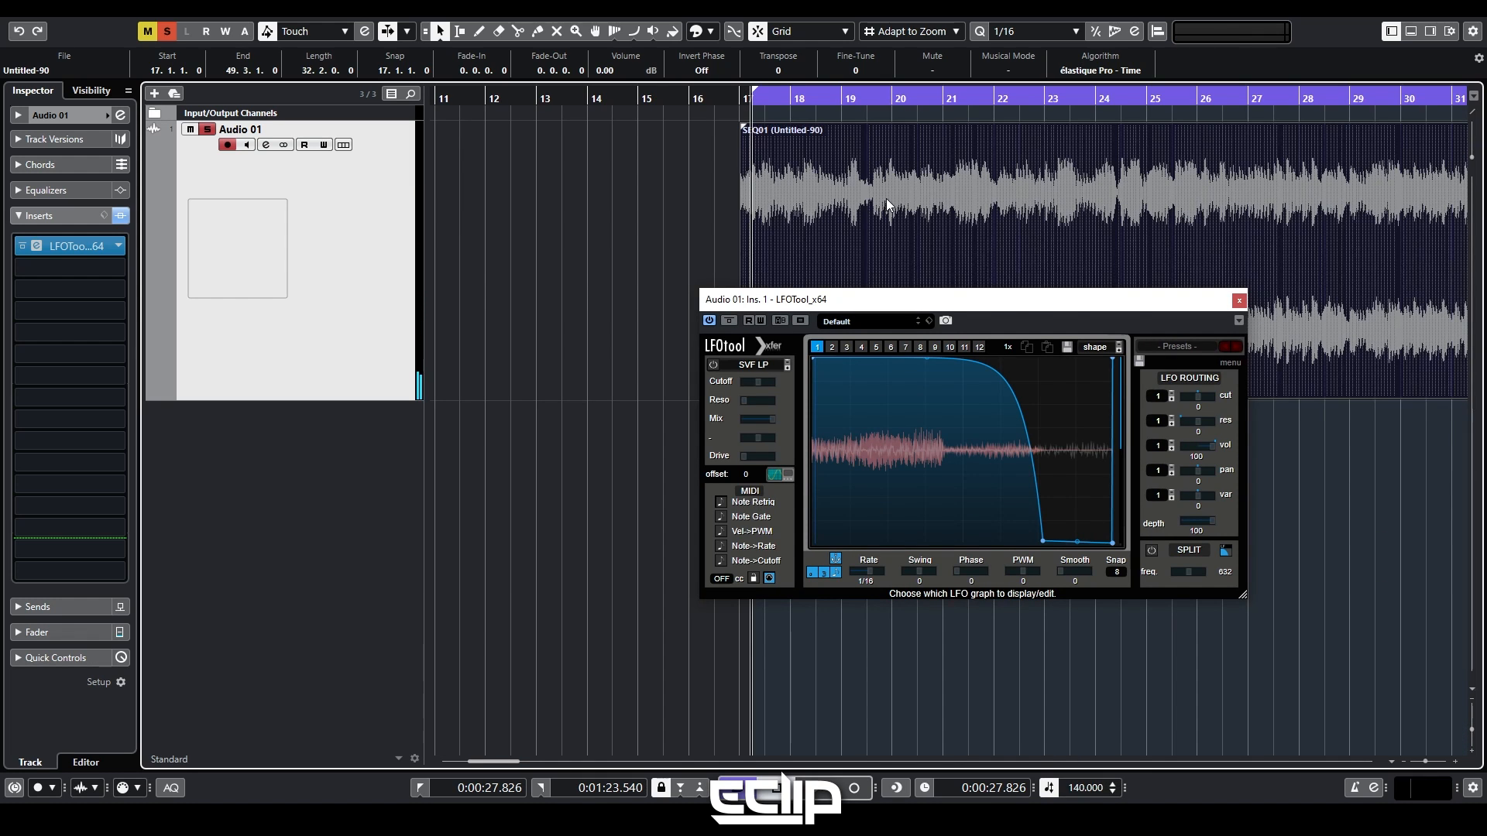
key(space)
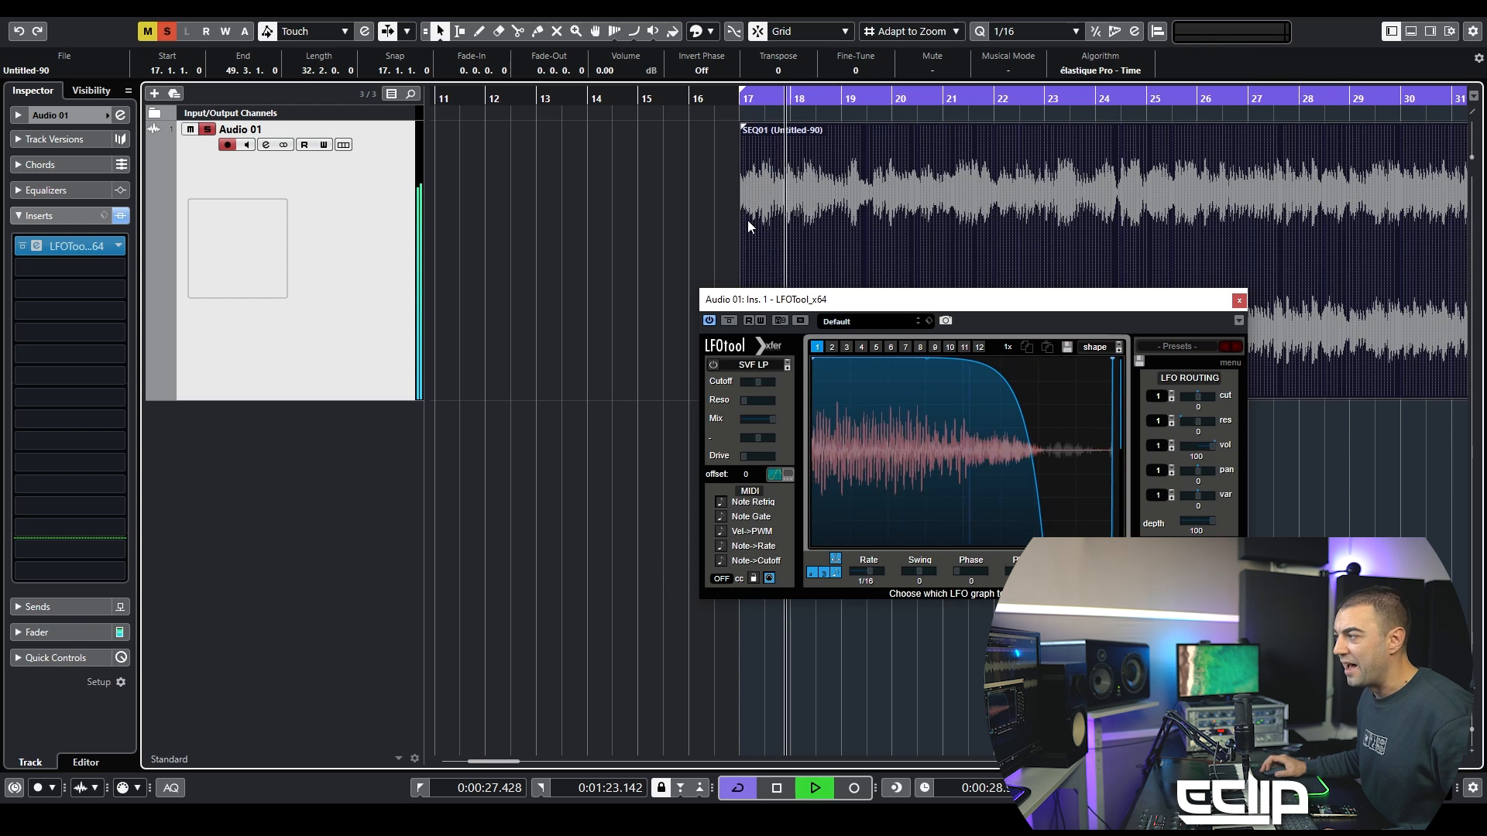
Step: Reduce the bend of the LFO curve to a gentler falling slope and restart playback from bar 17
scroll(747, 220, down, 2)
drag(928, 360, 934, 424)
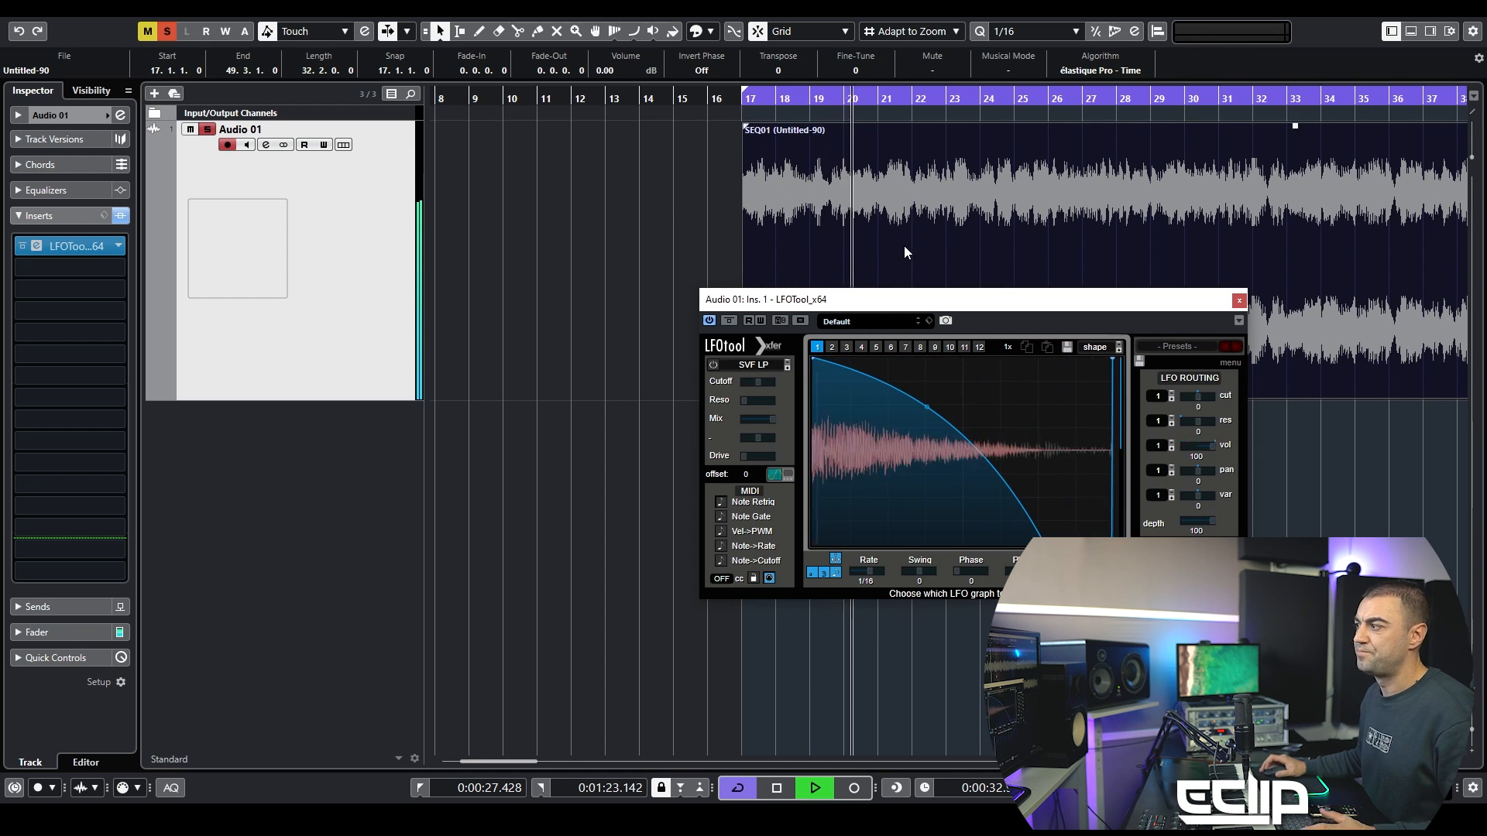
key(space)
key(space)
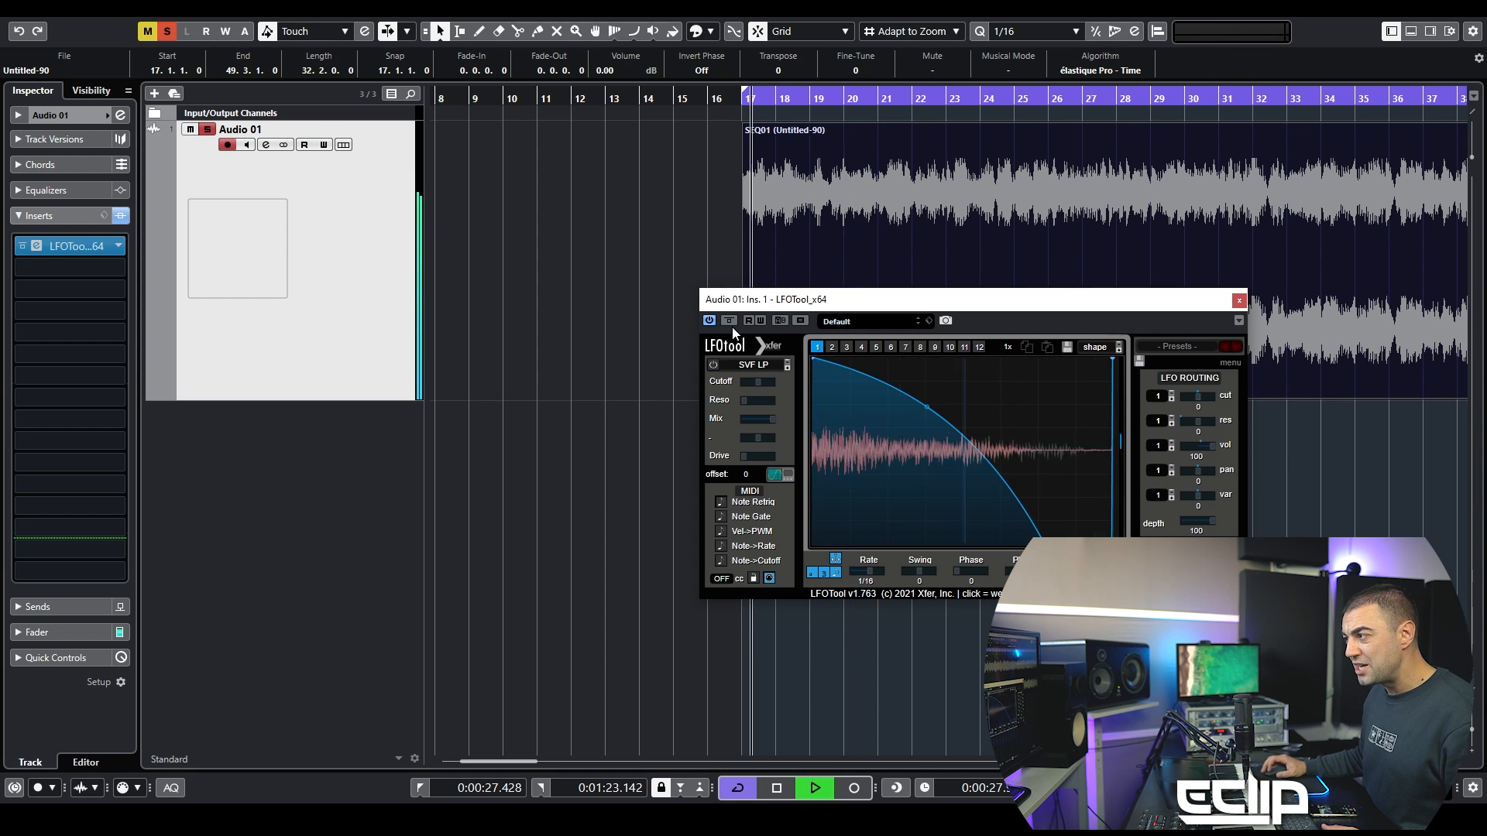
Step: Compare the clip's sound with LFOTool bypassed and active, leaving the plug-in active
click(729, 320)
click(728, 321)
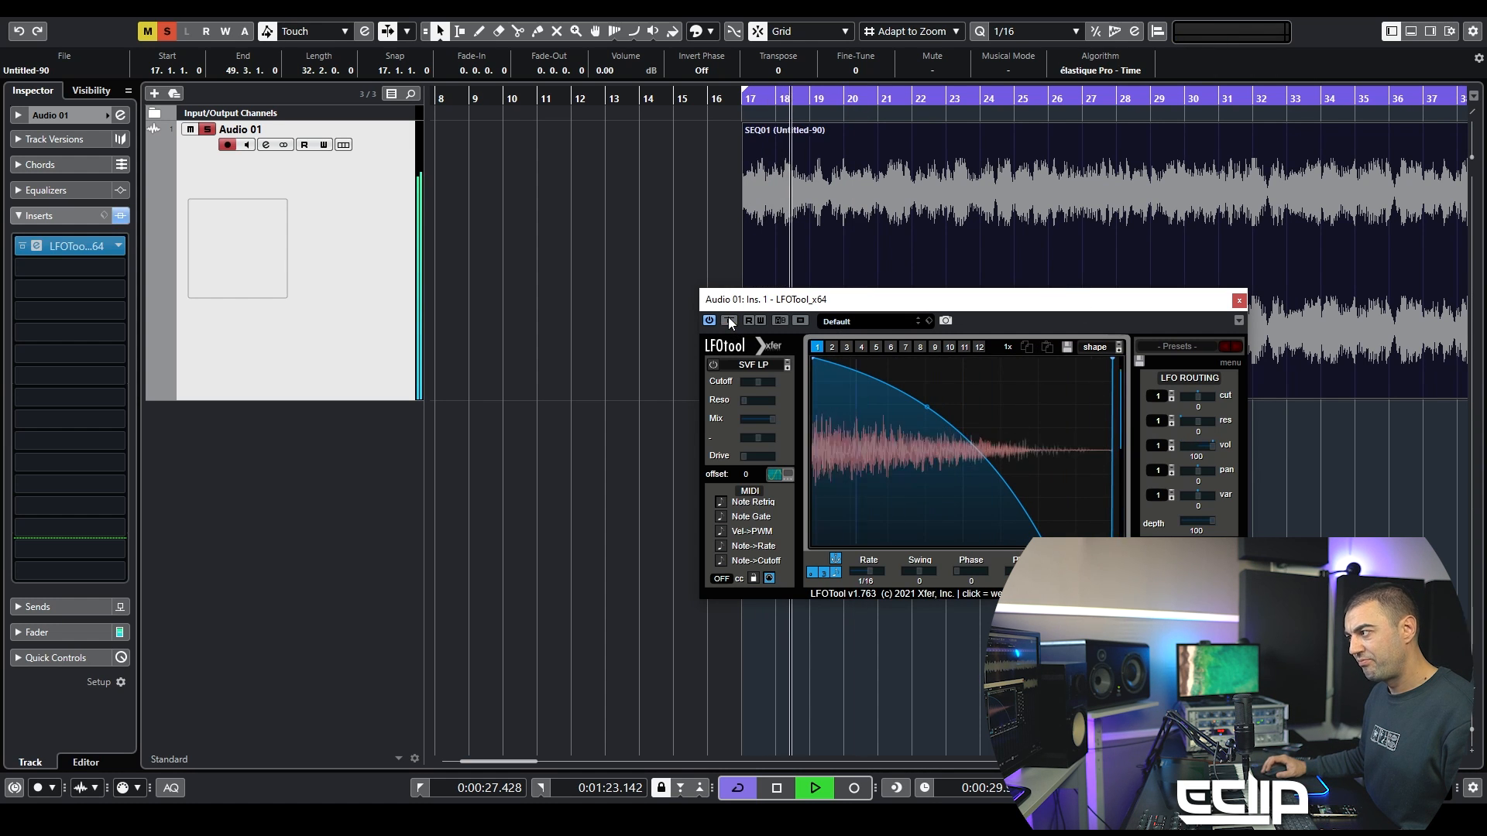
click(728, 319)
click(727, 318)
click(726, 318)
click(726, 317)
click(726, 317)
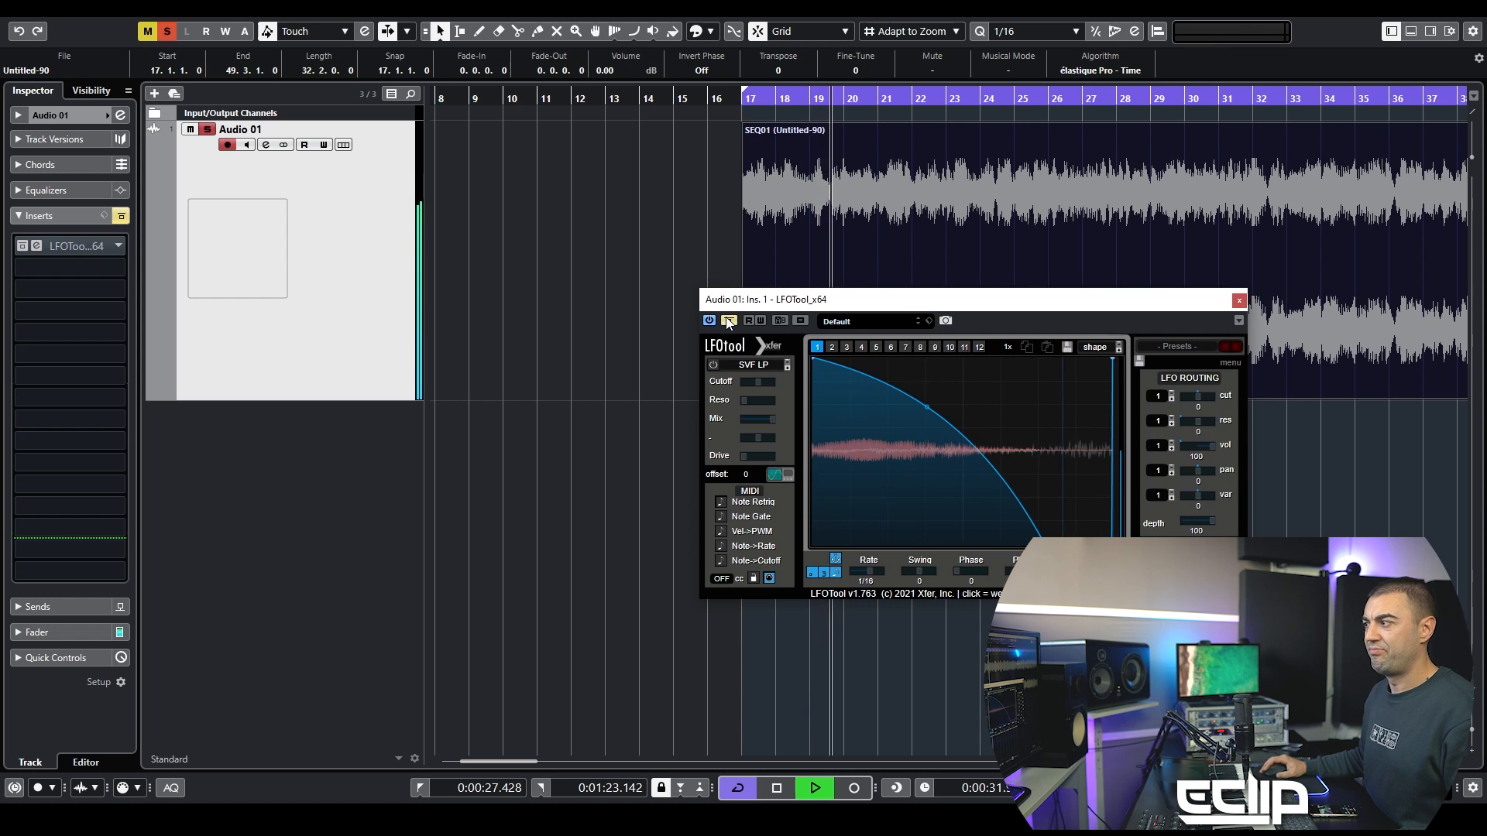
click(726, 317)
key(space)
click(732, 320)
click(733, 320)
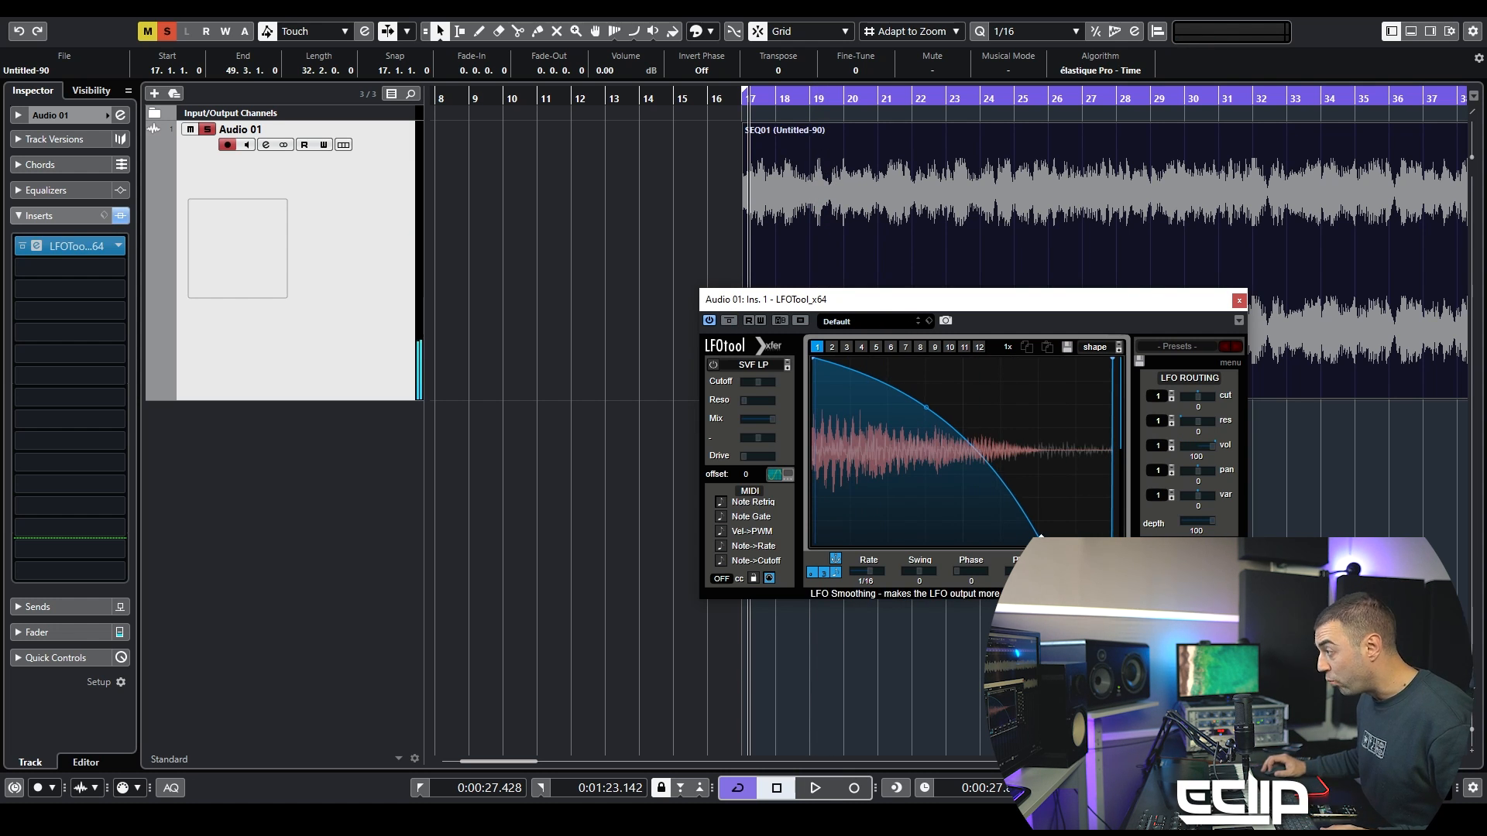
Step: Raise the curve's low point and shift it toward the end, and enable Note Retrig in LFOTool's MIDI section
drag(1040, 535, 1078, 505)
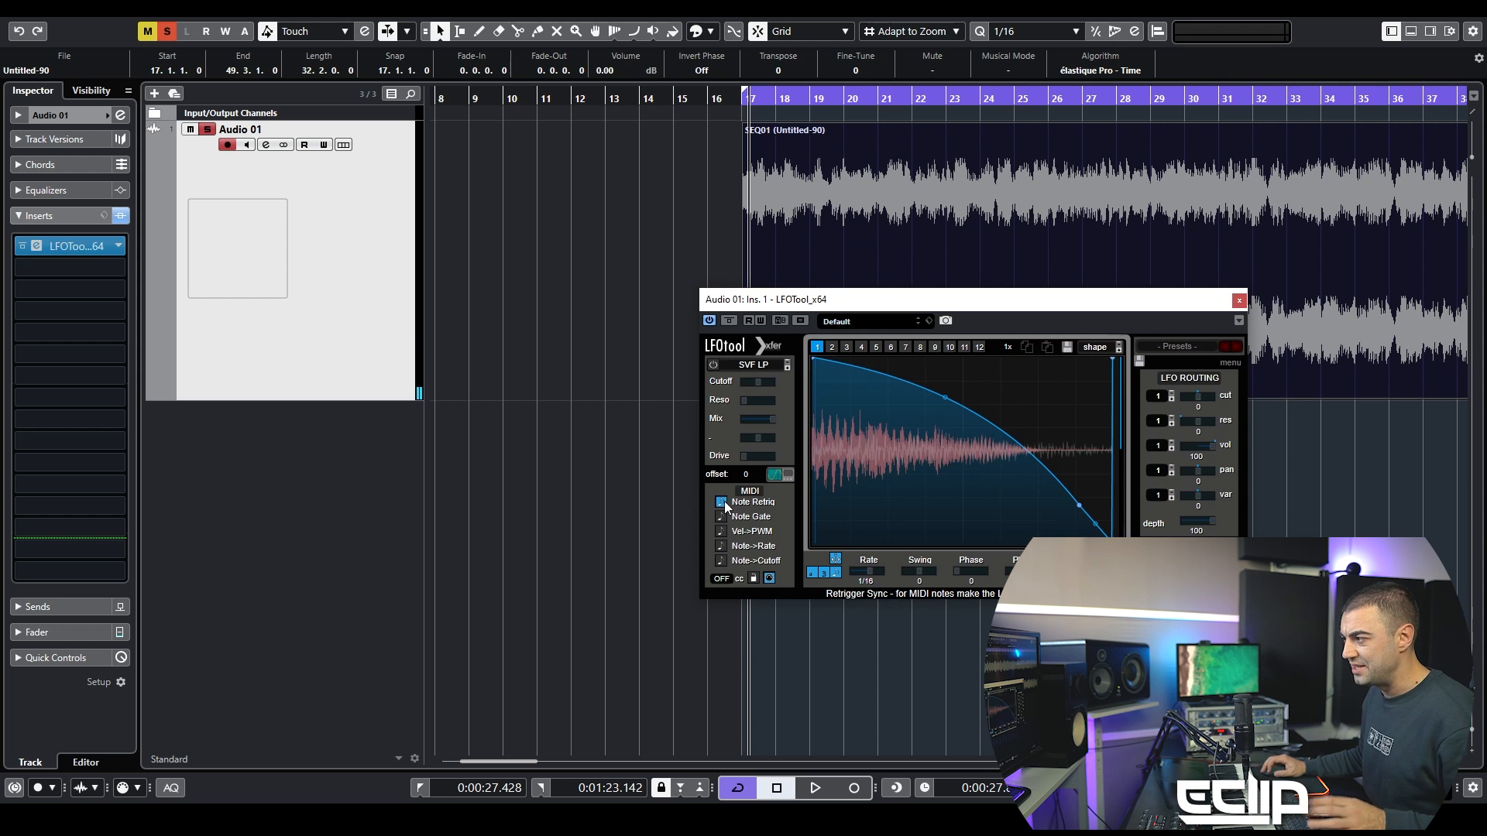
drag(850, 309, 1079, 372)
Step: Add a MIDI track and route its output to the MIDI input of LFOTool on Audio 01
right_click(336, 276)
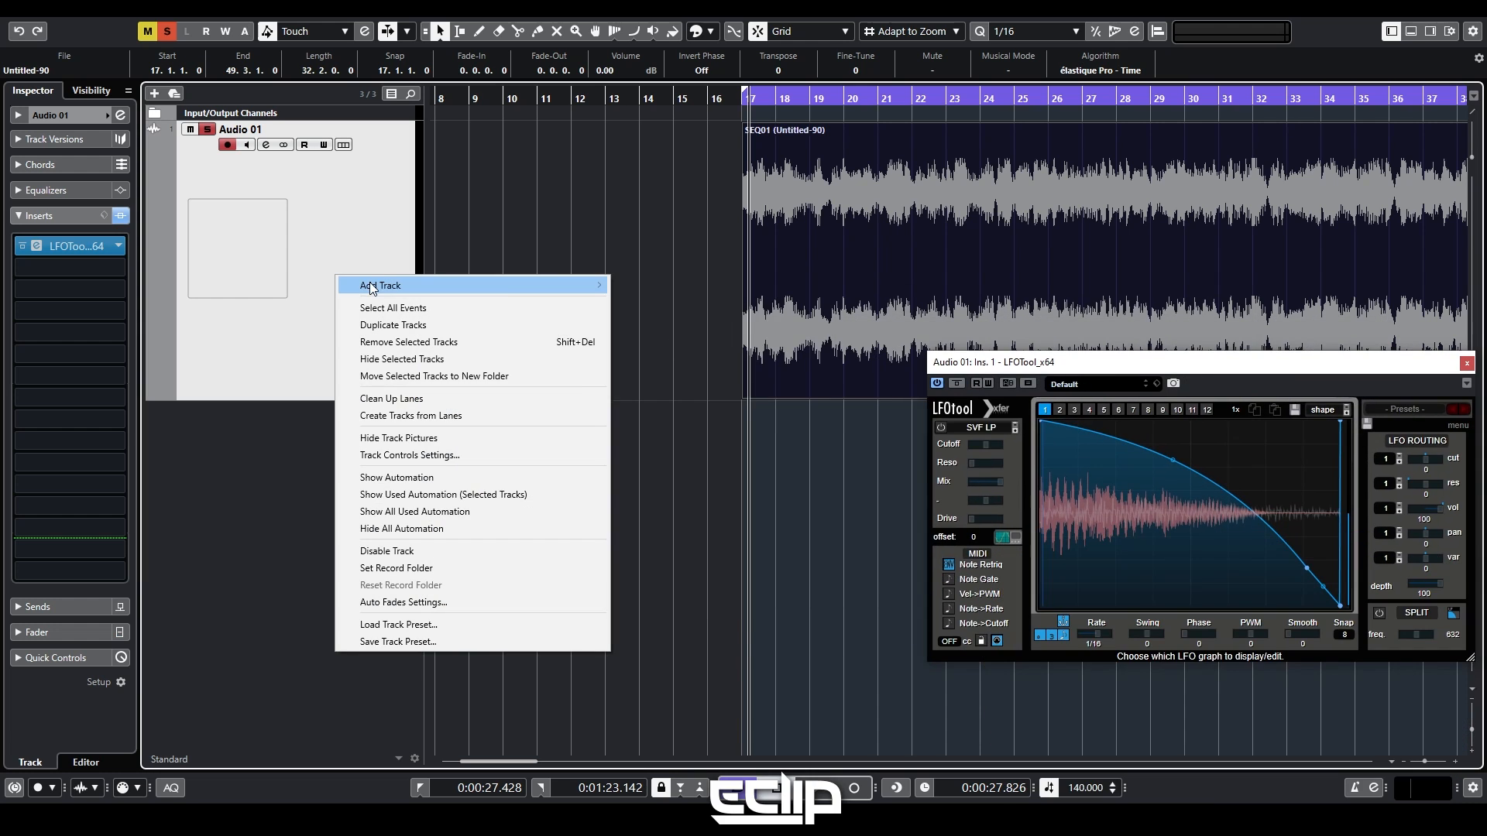
mouse_move(542, 285)
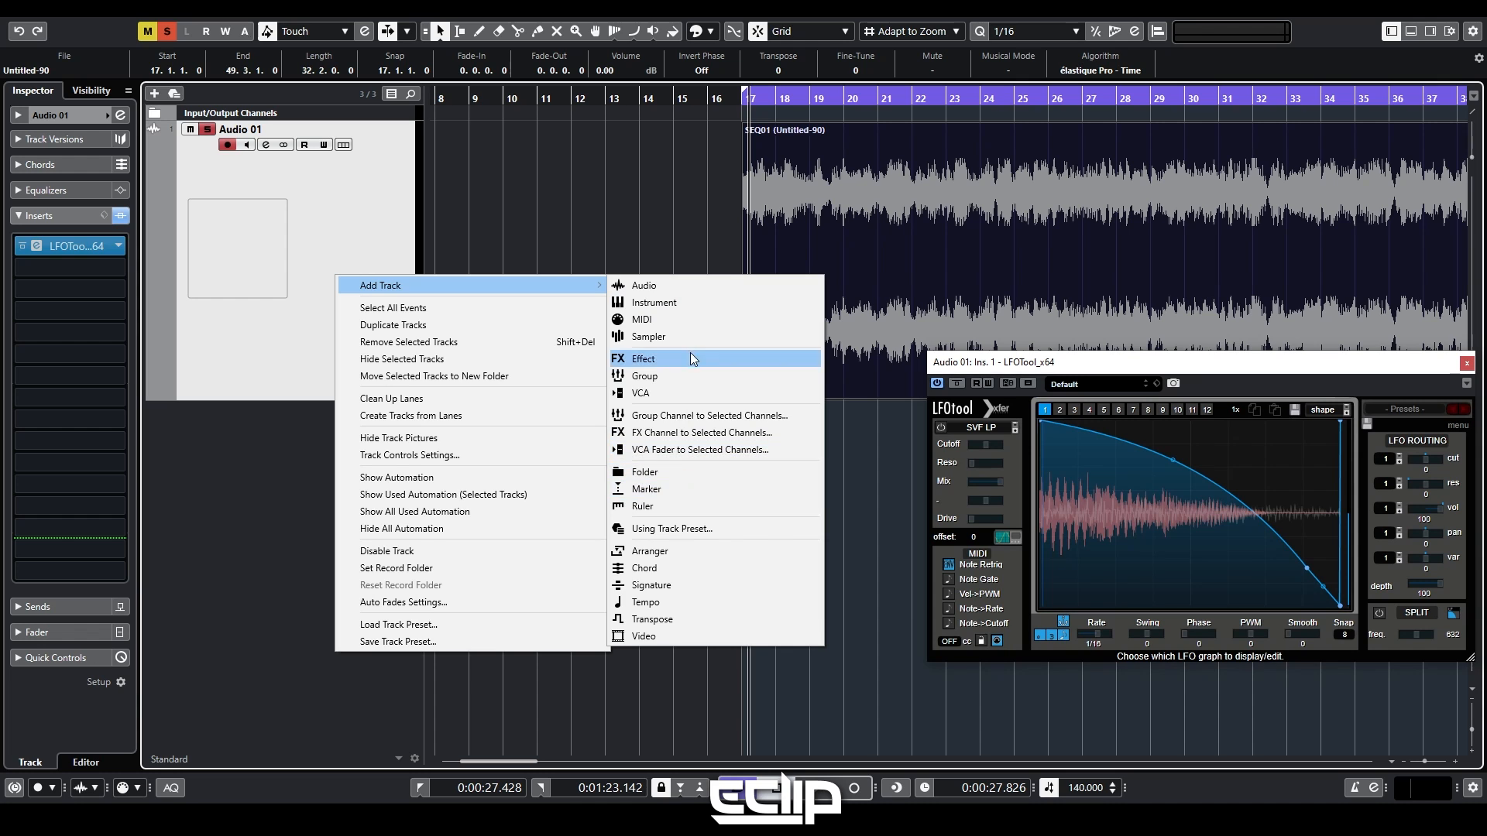
click(675, 318)
key(Return)
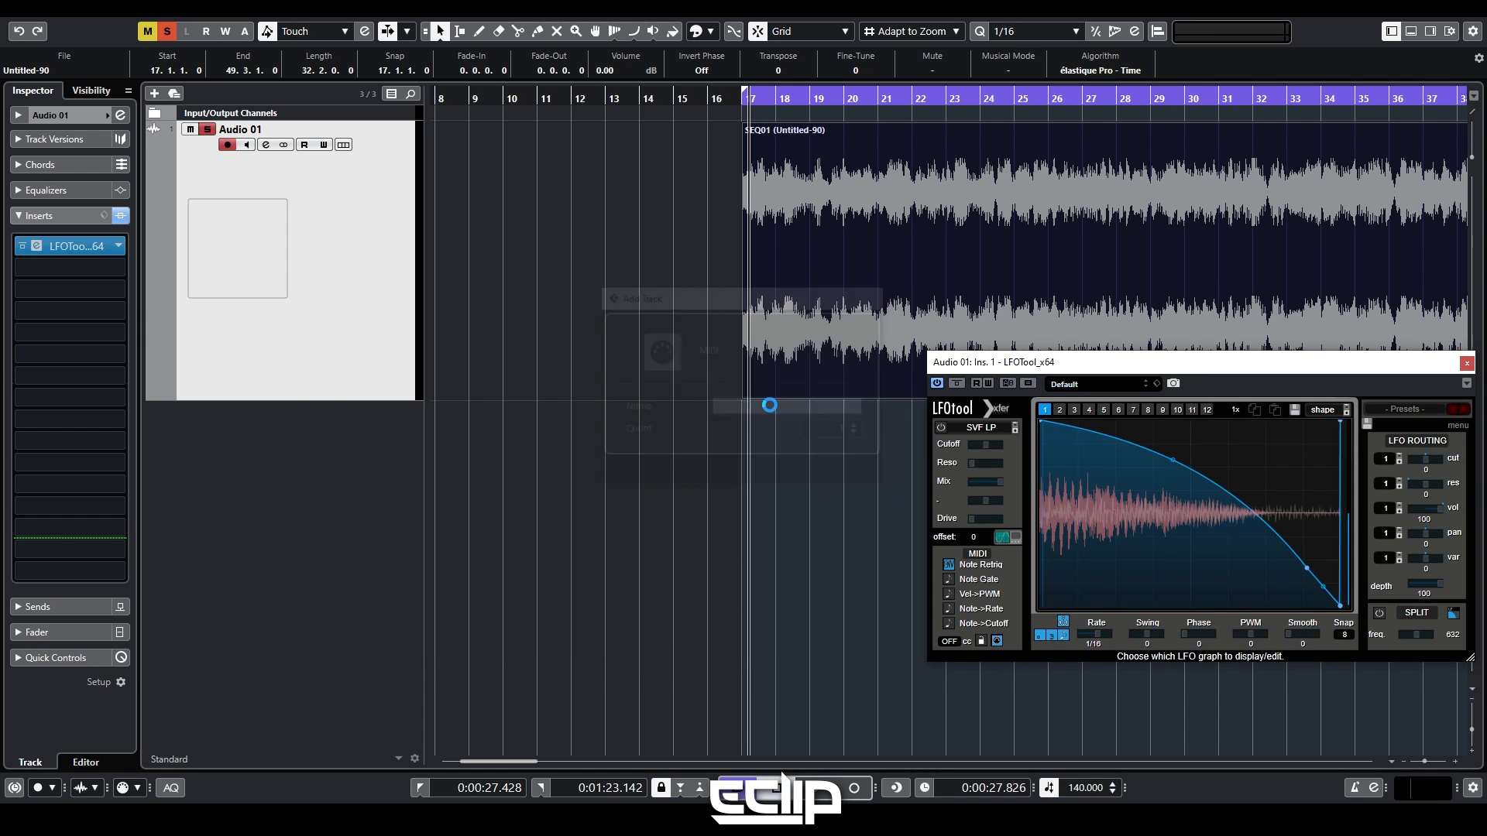
click(68, 266)
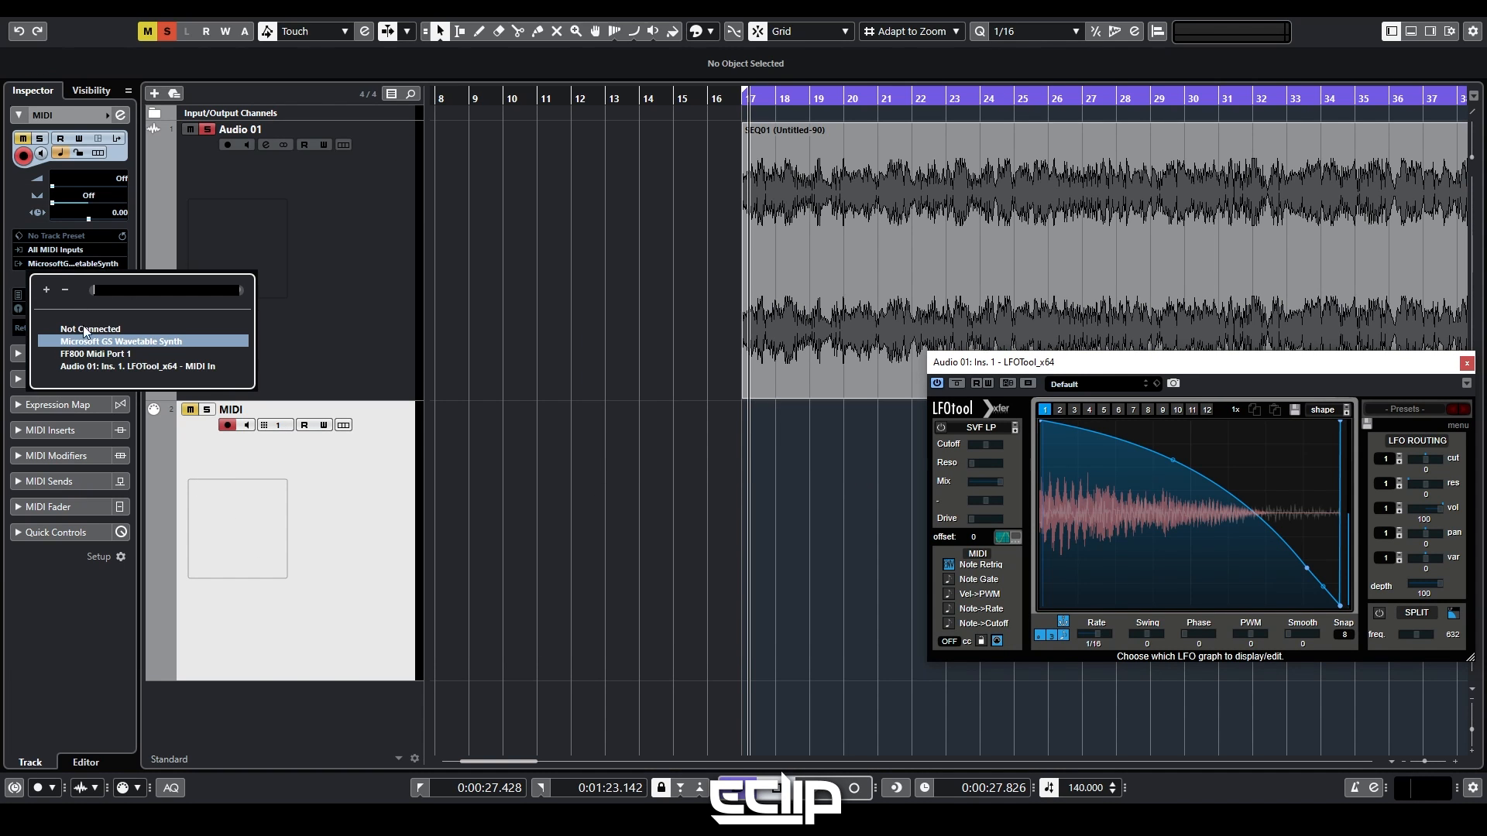
click(107, 365)
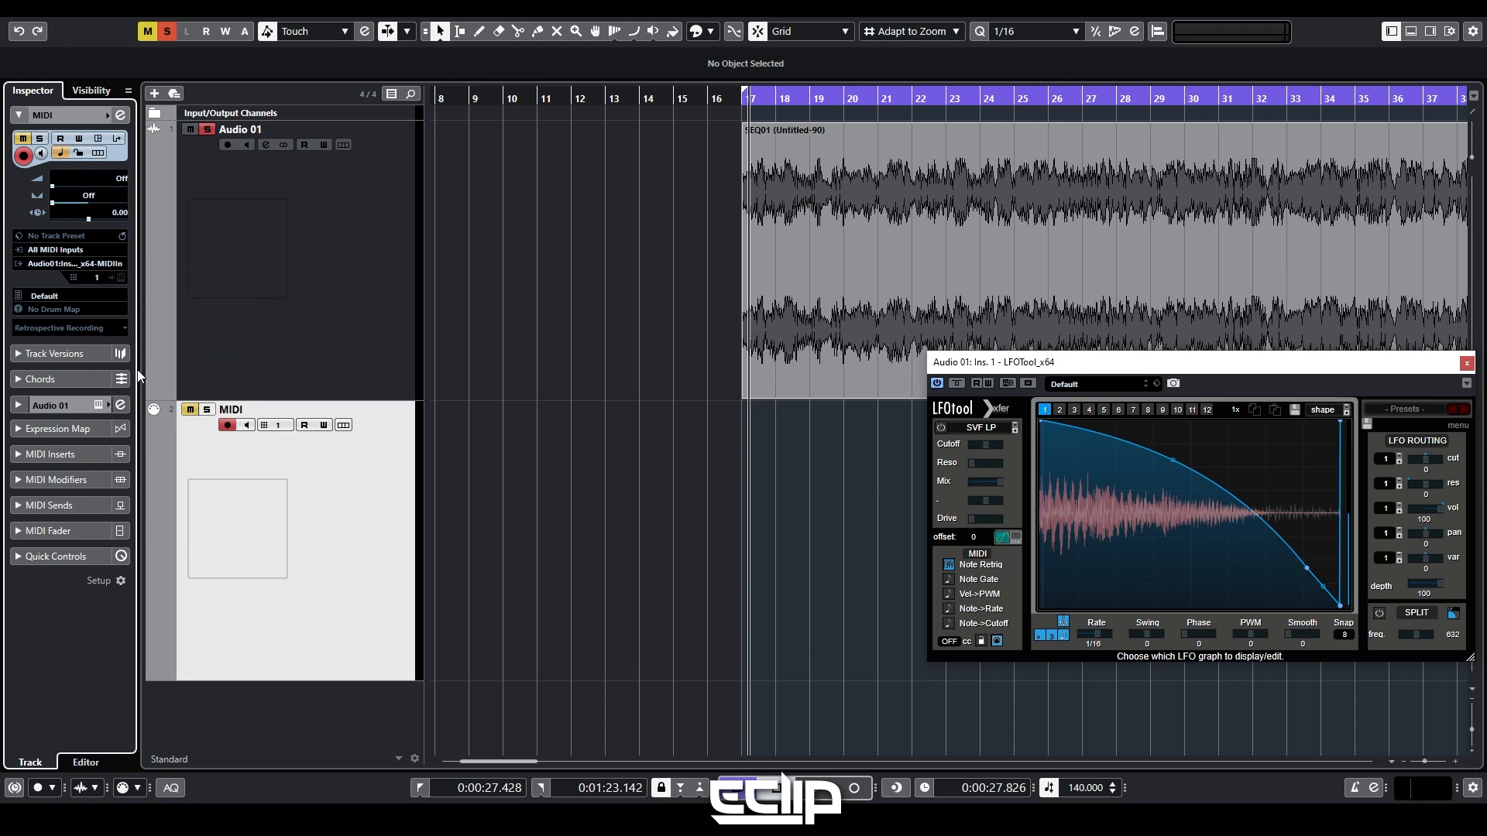
Step: Create a MIDI part below the audio clip from bar 17 and draw three G2 notes starting on its first three sixteenths
double_click(784, 508)
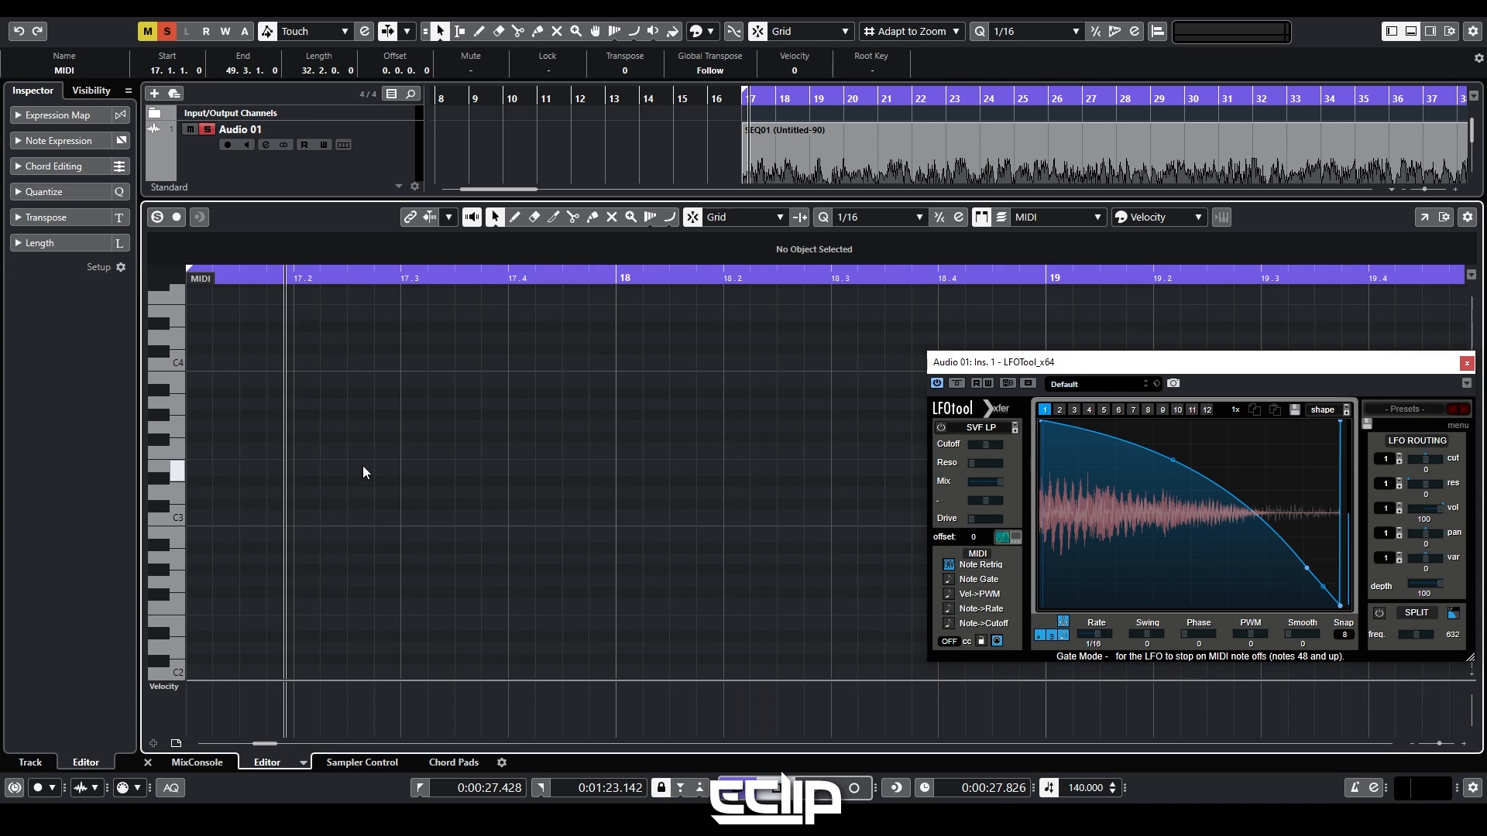
scroll(363, 466, up, 3)
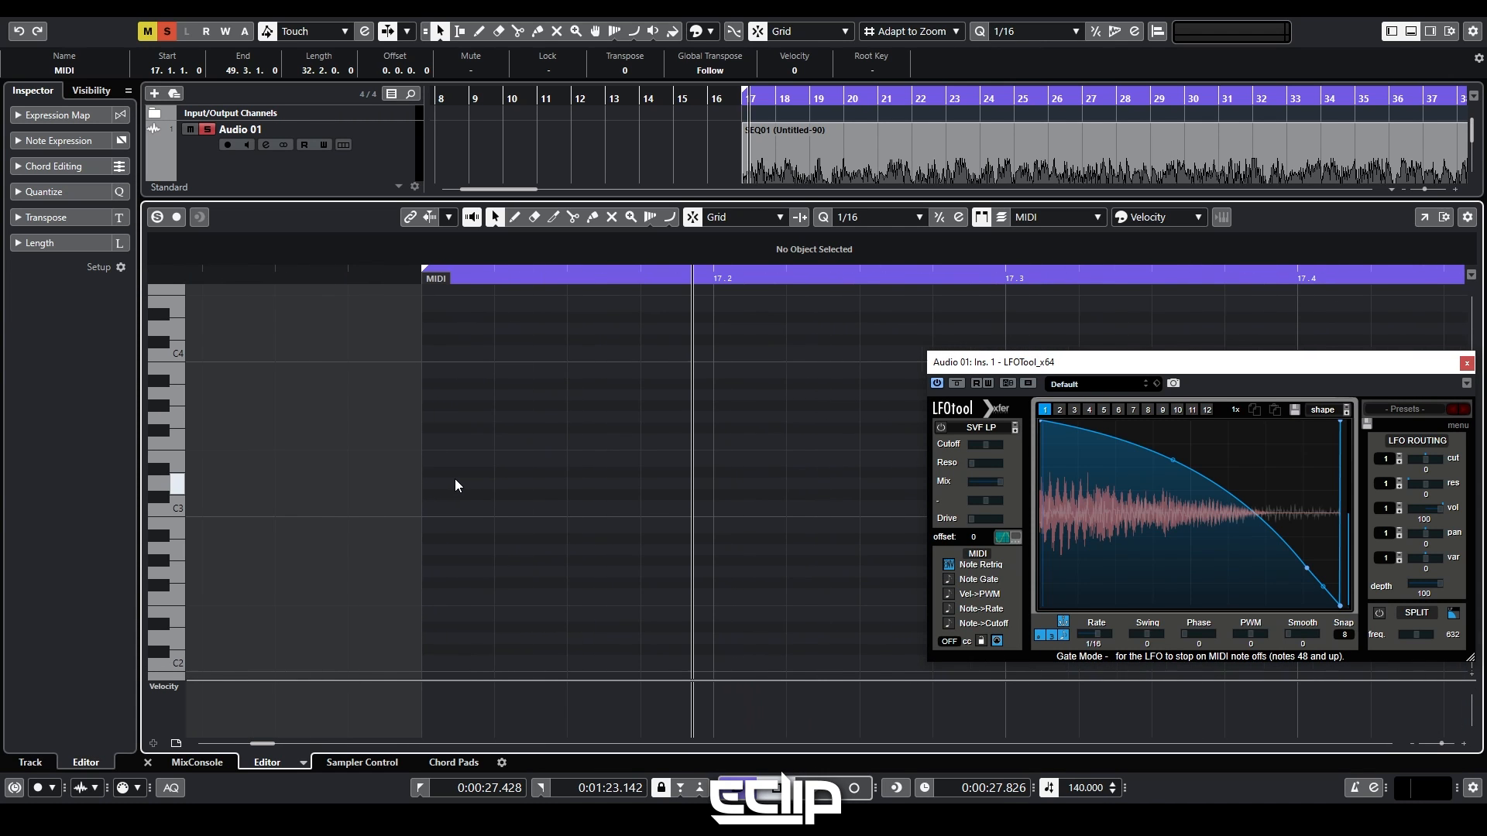
alt+click(457, 571)
drag(538, 568, 714, 573)
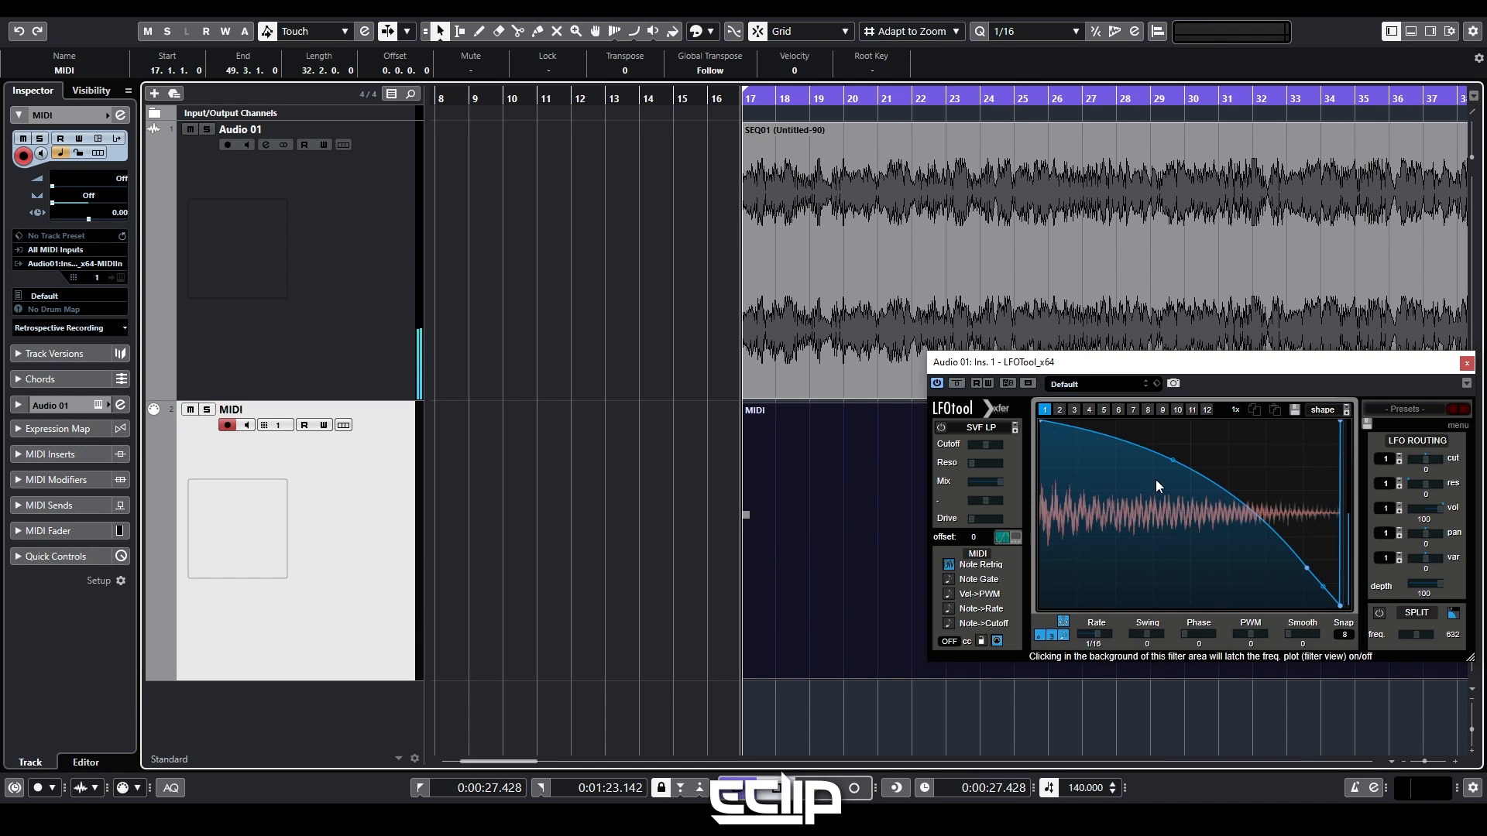
Step: Set LFOTool's rate to 12.433 Hz and shorten the third G2 note to one sixteenth
double_click(769, 509)
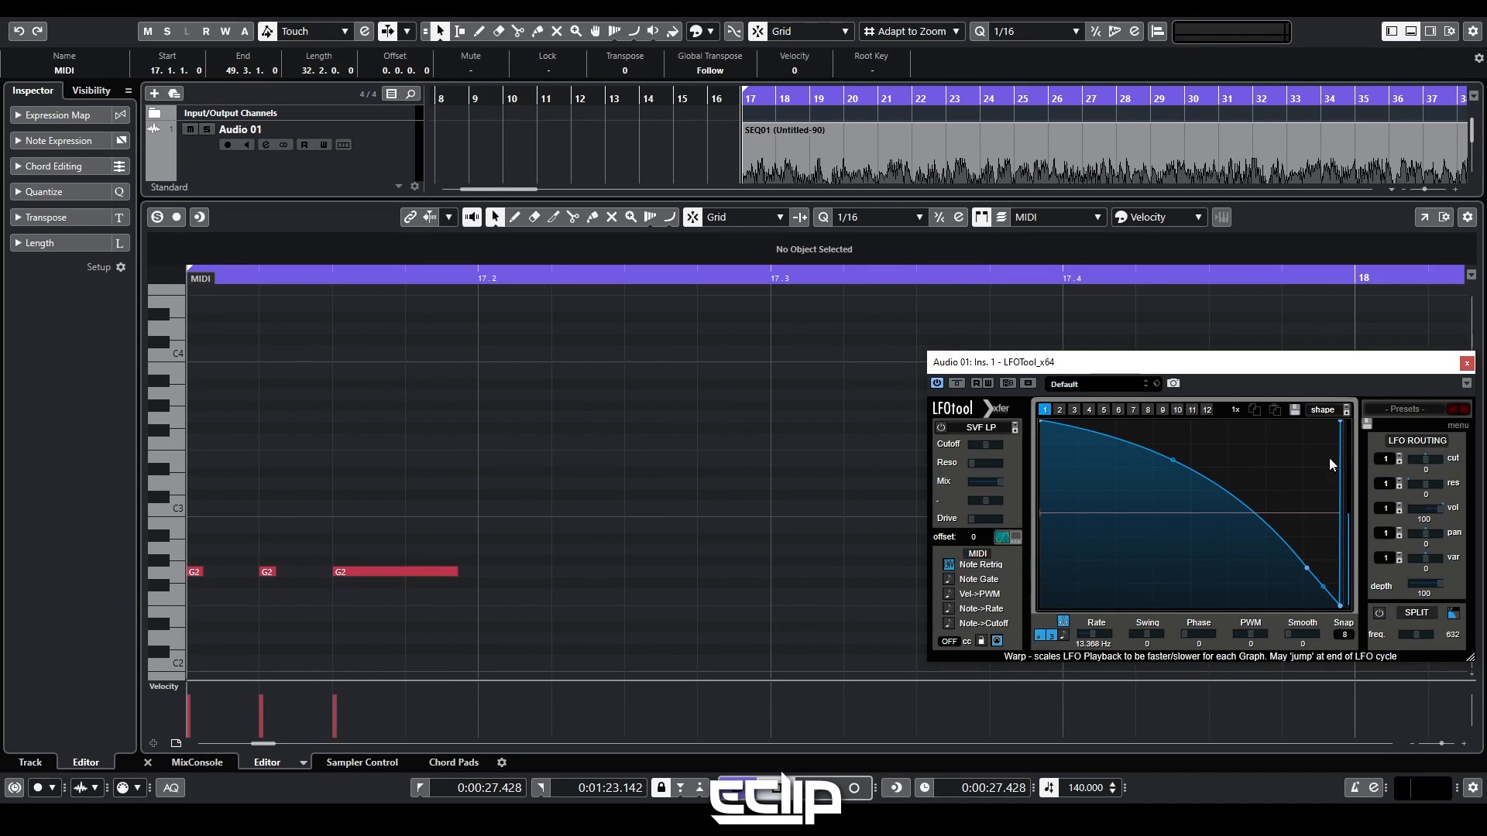
key(space)
drag(1094, 664, 1098, 649)
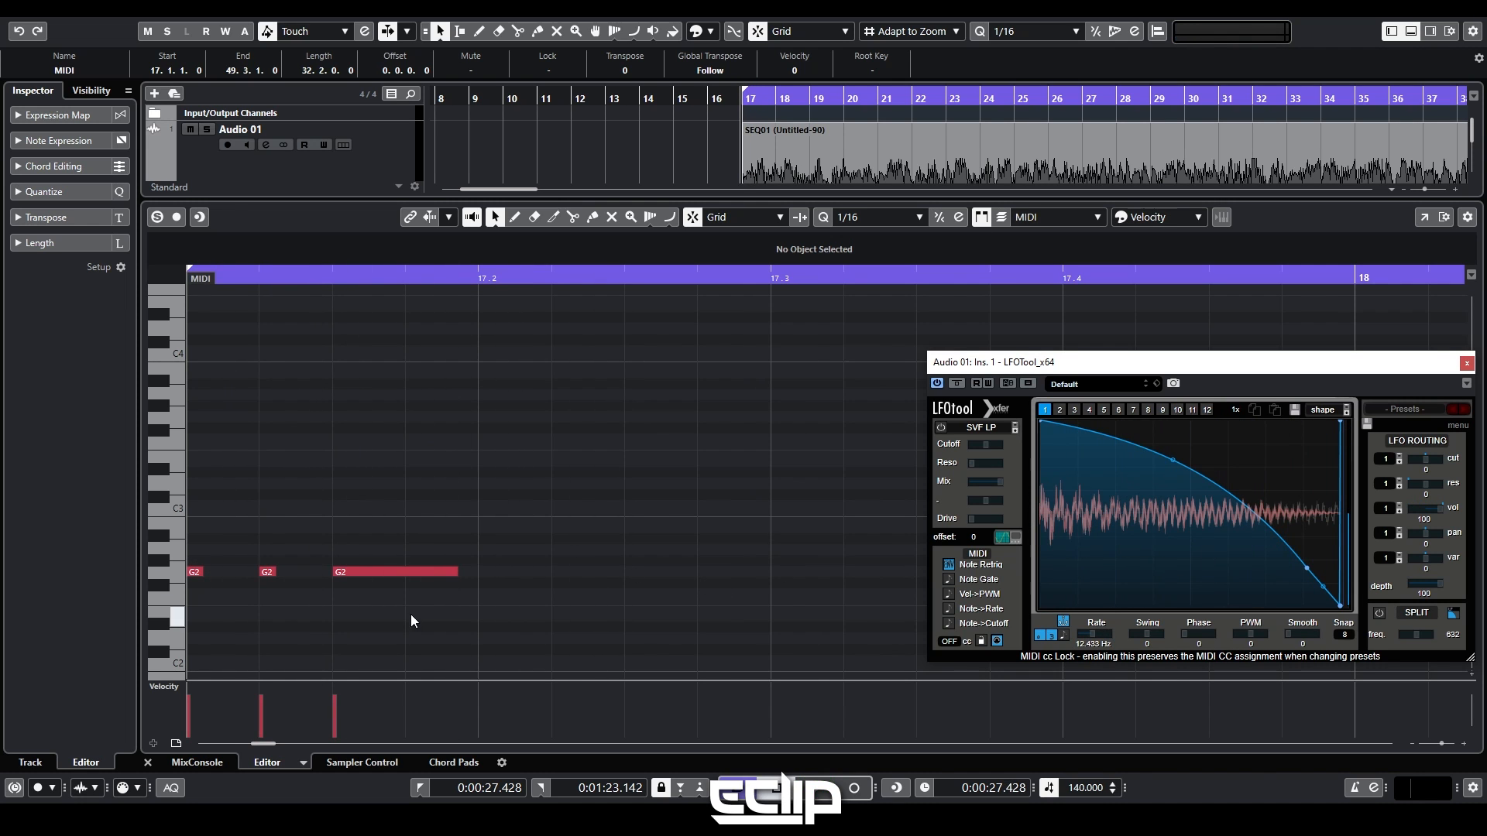
drag(456, 575, 405, 573)
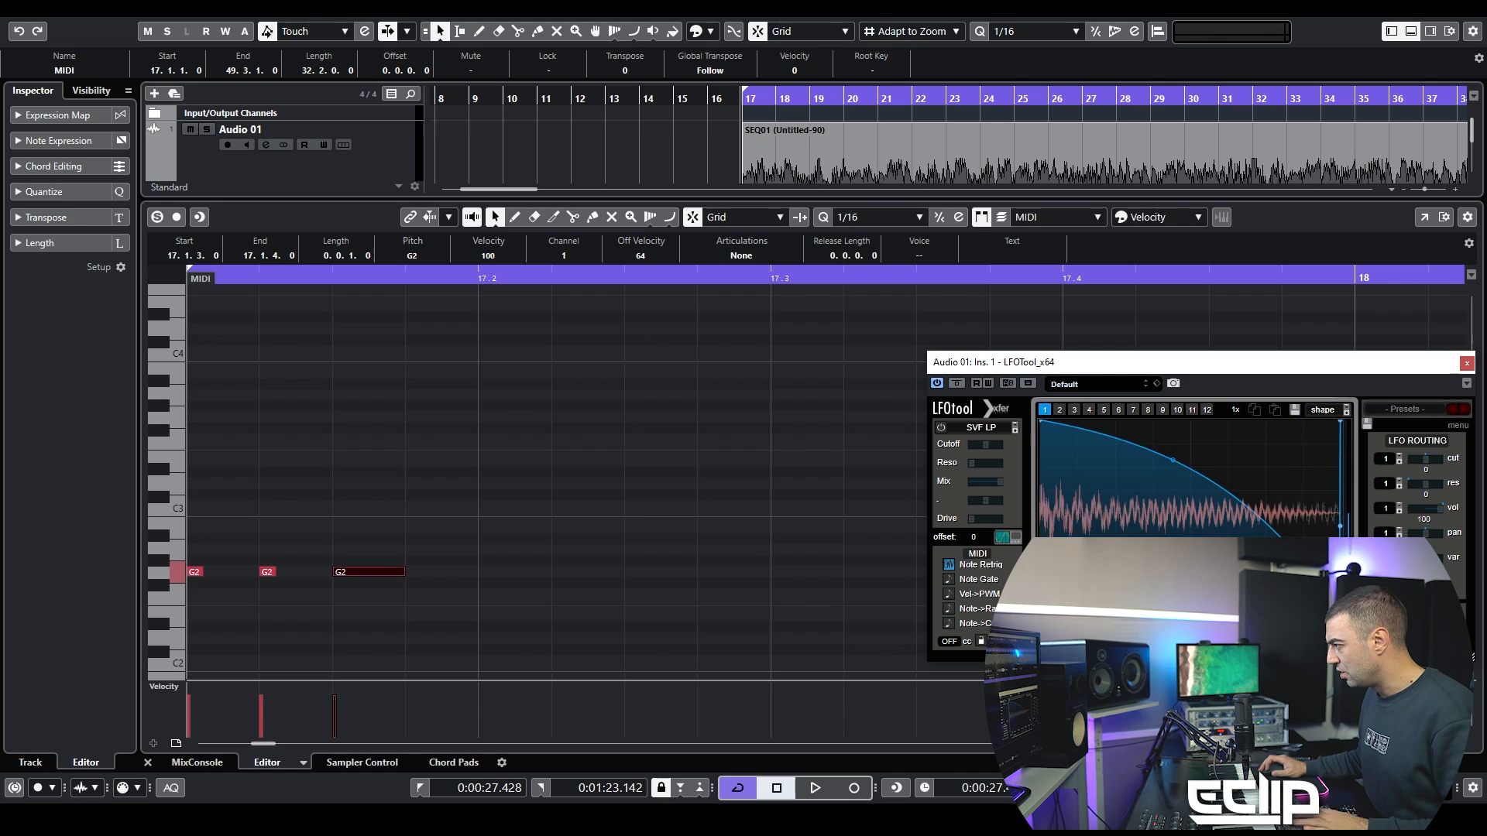
Step: Raise the LFO curve's end point to about a third below the top and move the LFOTool window clear of bar 17
drag(1172, 460, 1189, 512)
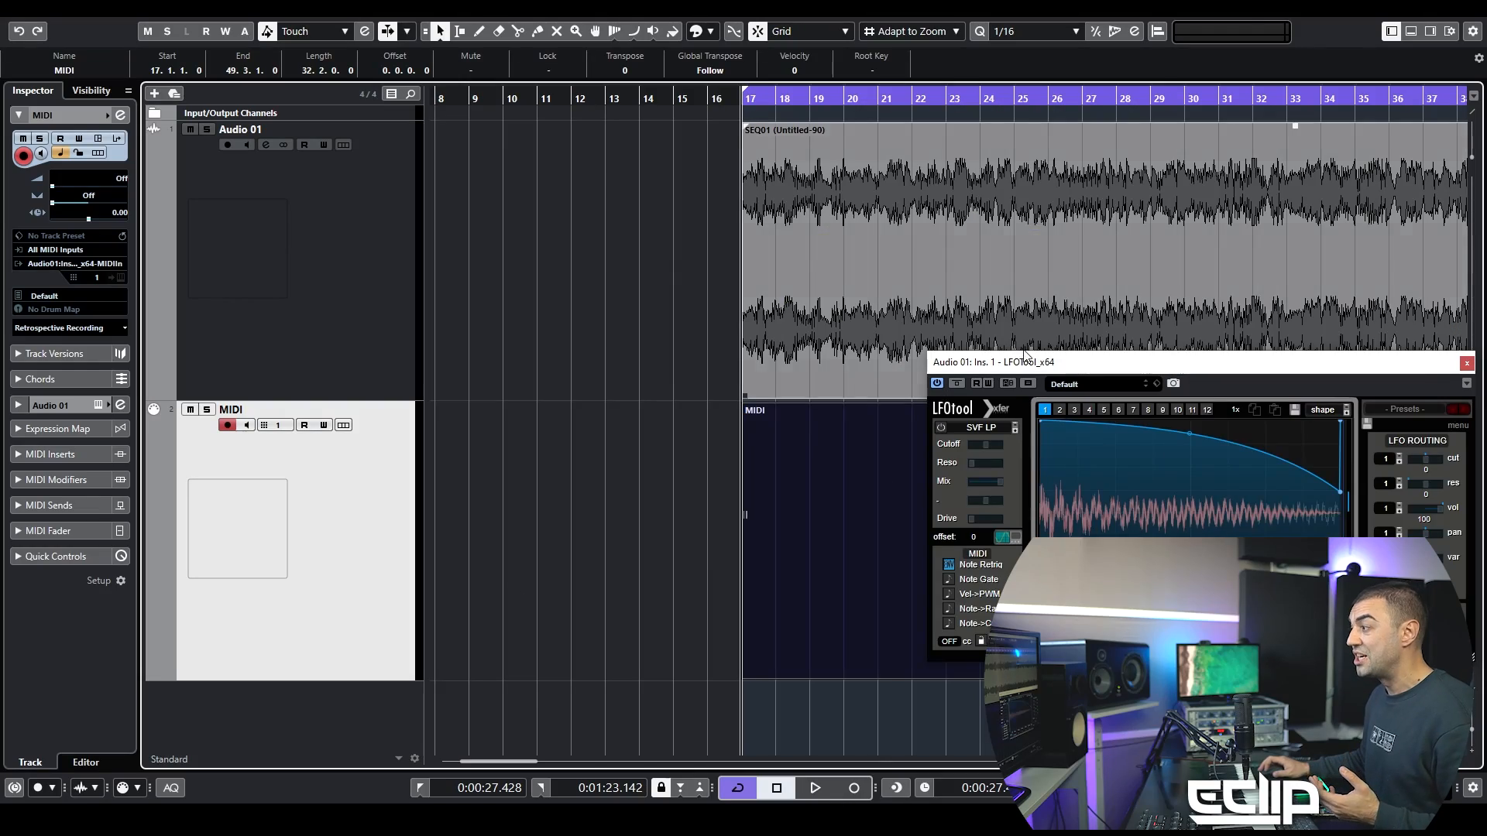
drag(1023, 353, 651, 283)
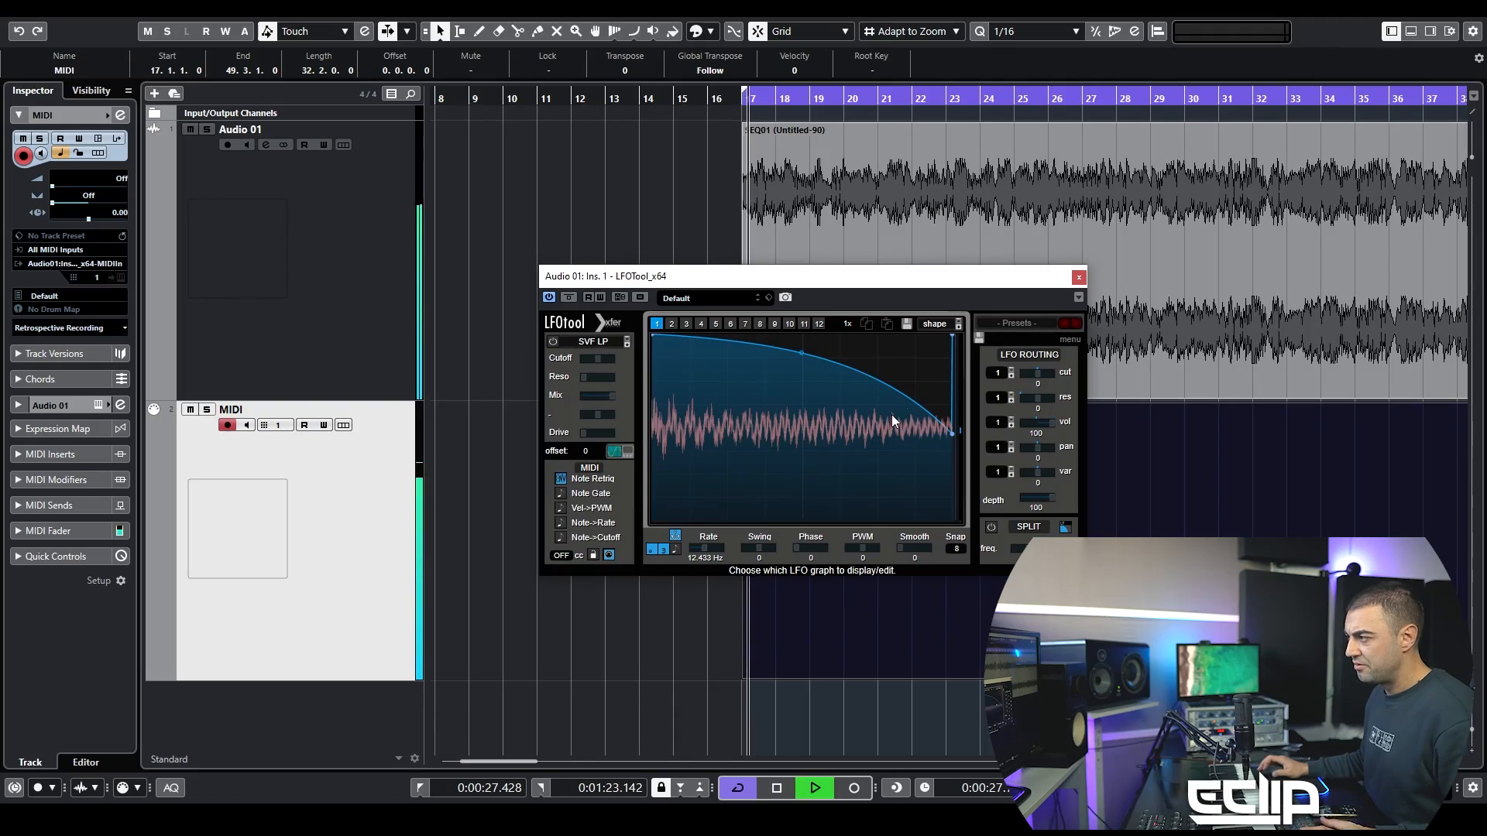
drag(799, 285, 1024, 214)
Step: Open the MIDI part for editing and delete all its notes
scroll(794, 542, up, 2)
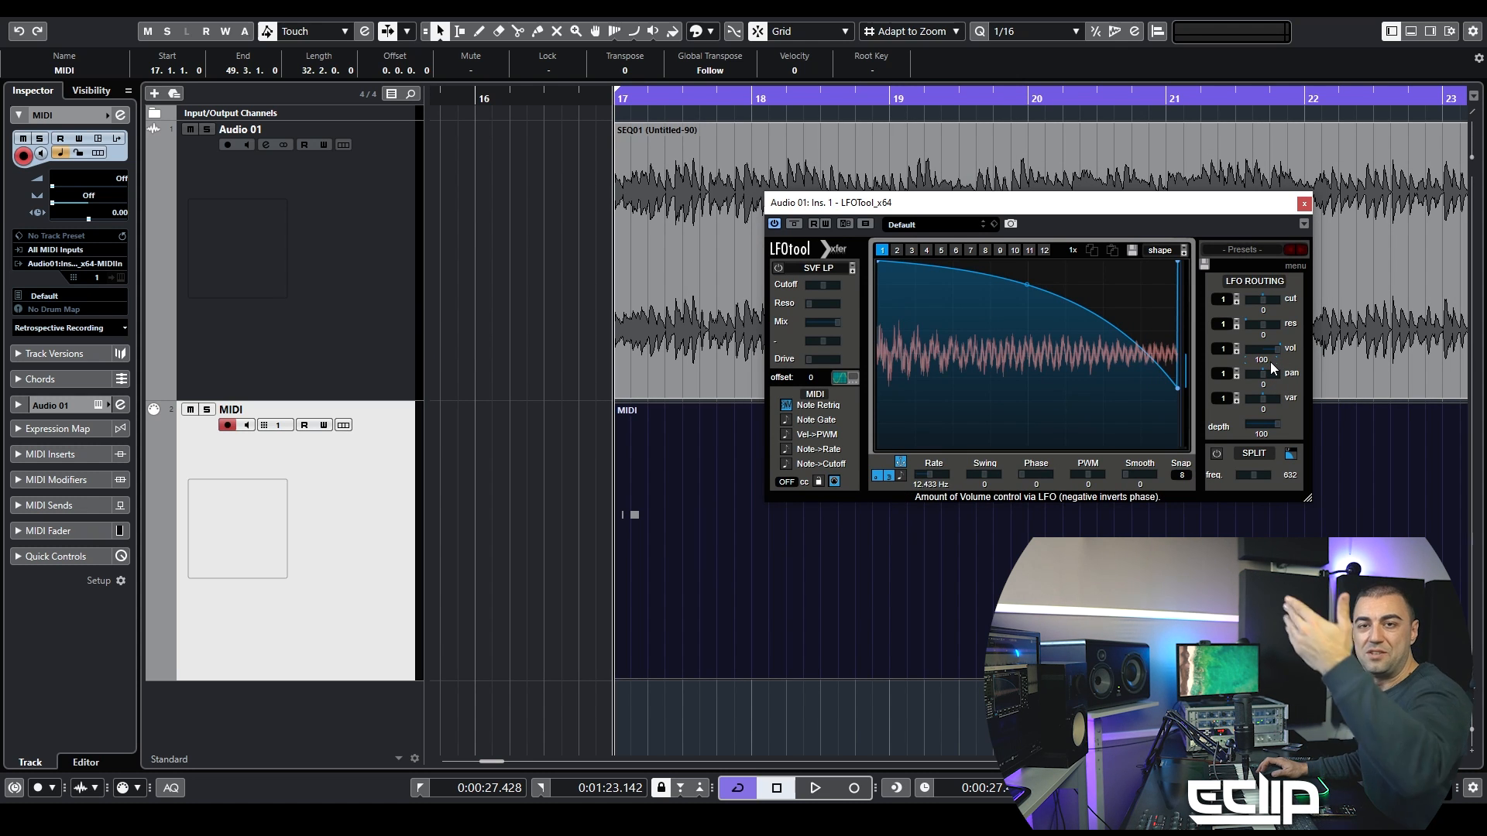
double_click(686, 499)
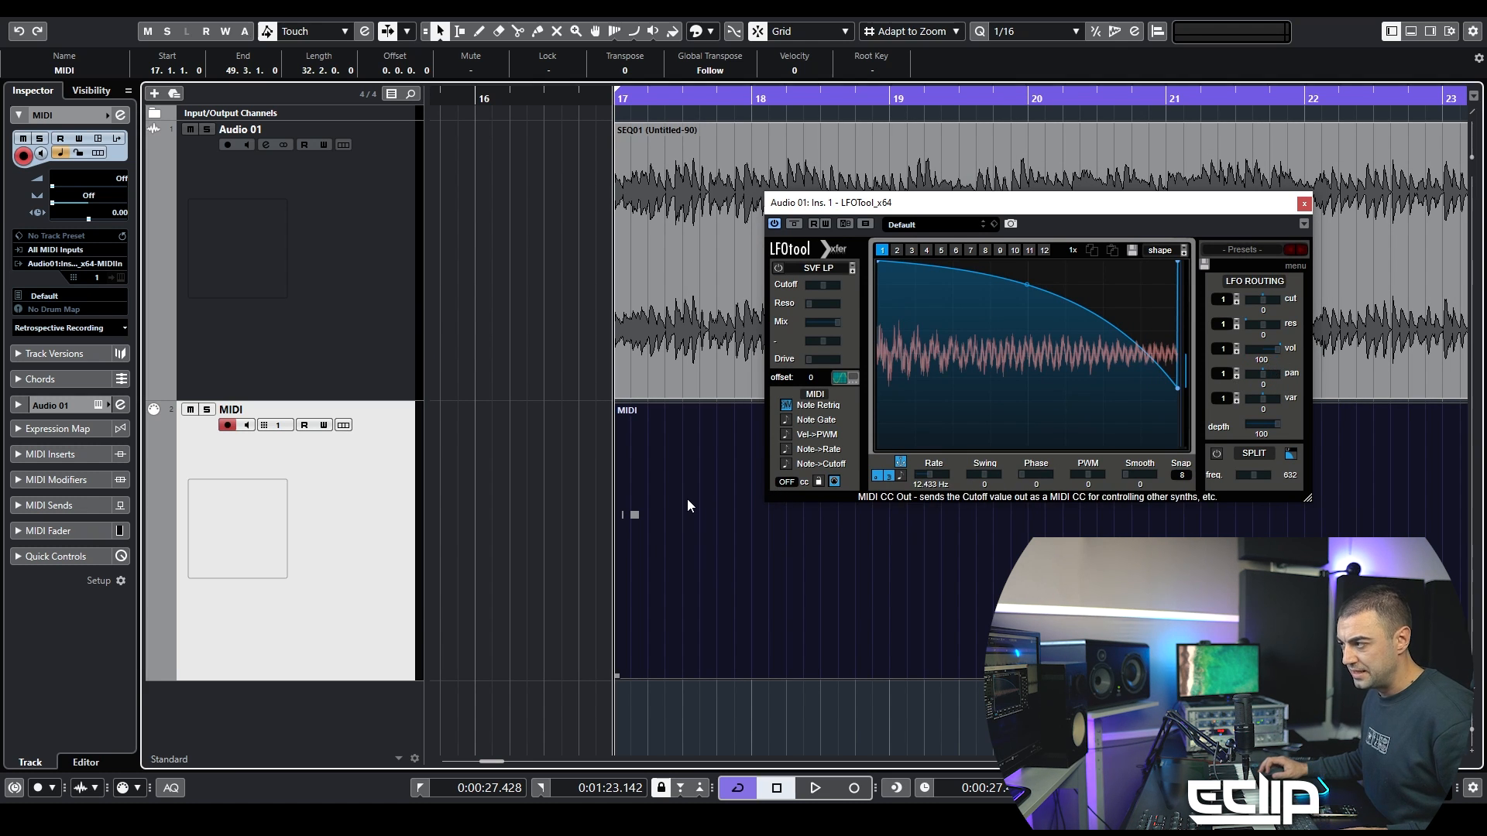
key(ctrl+a)
key(Return)
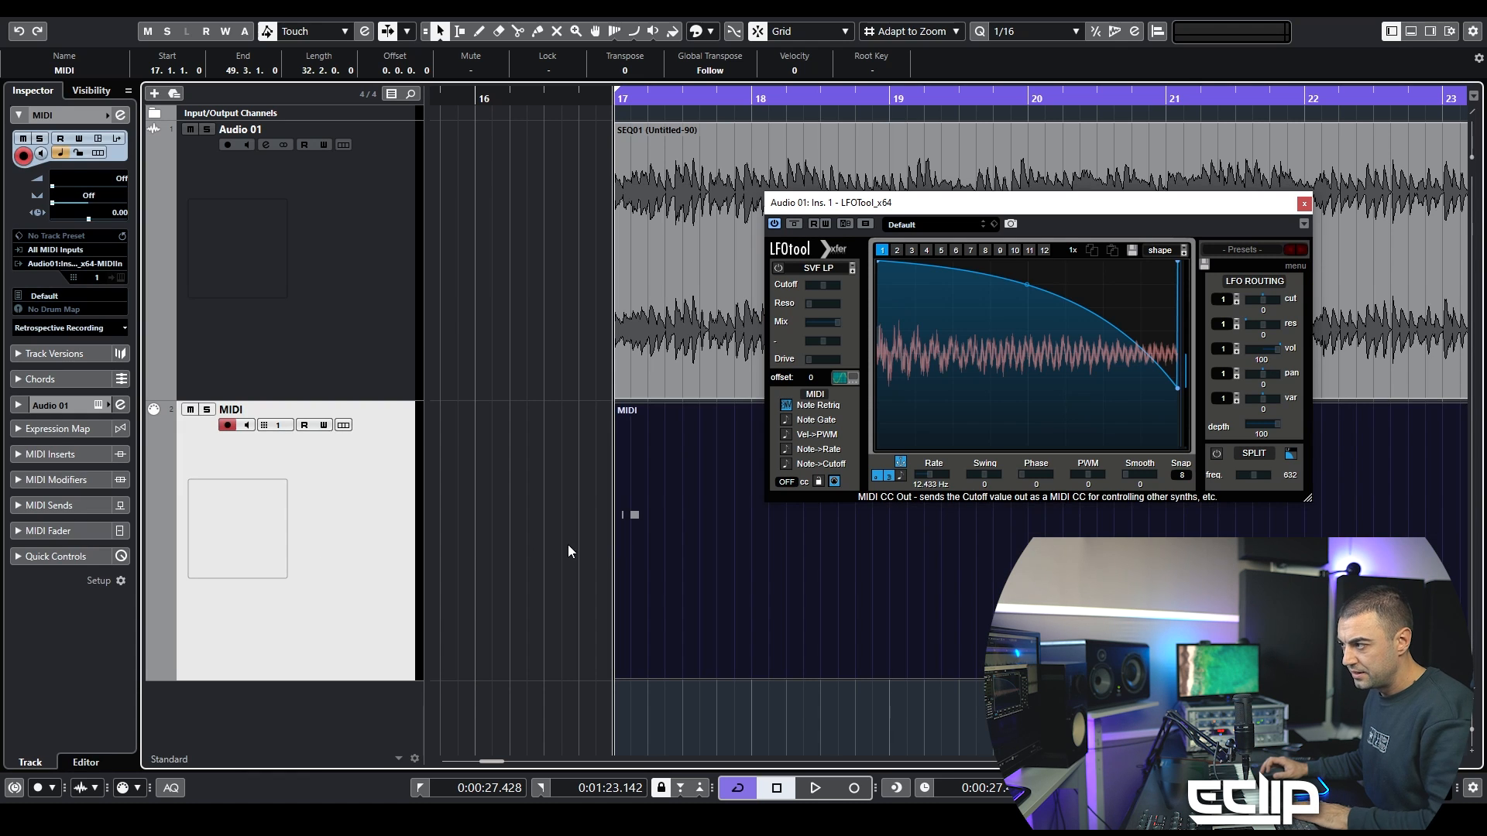
double_click(638, 541)
key(Delete)
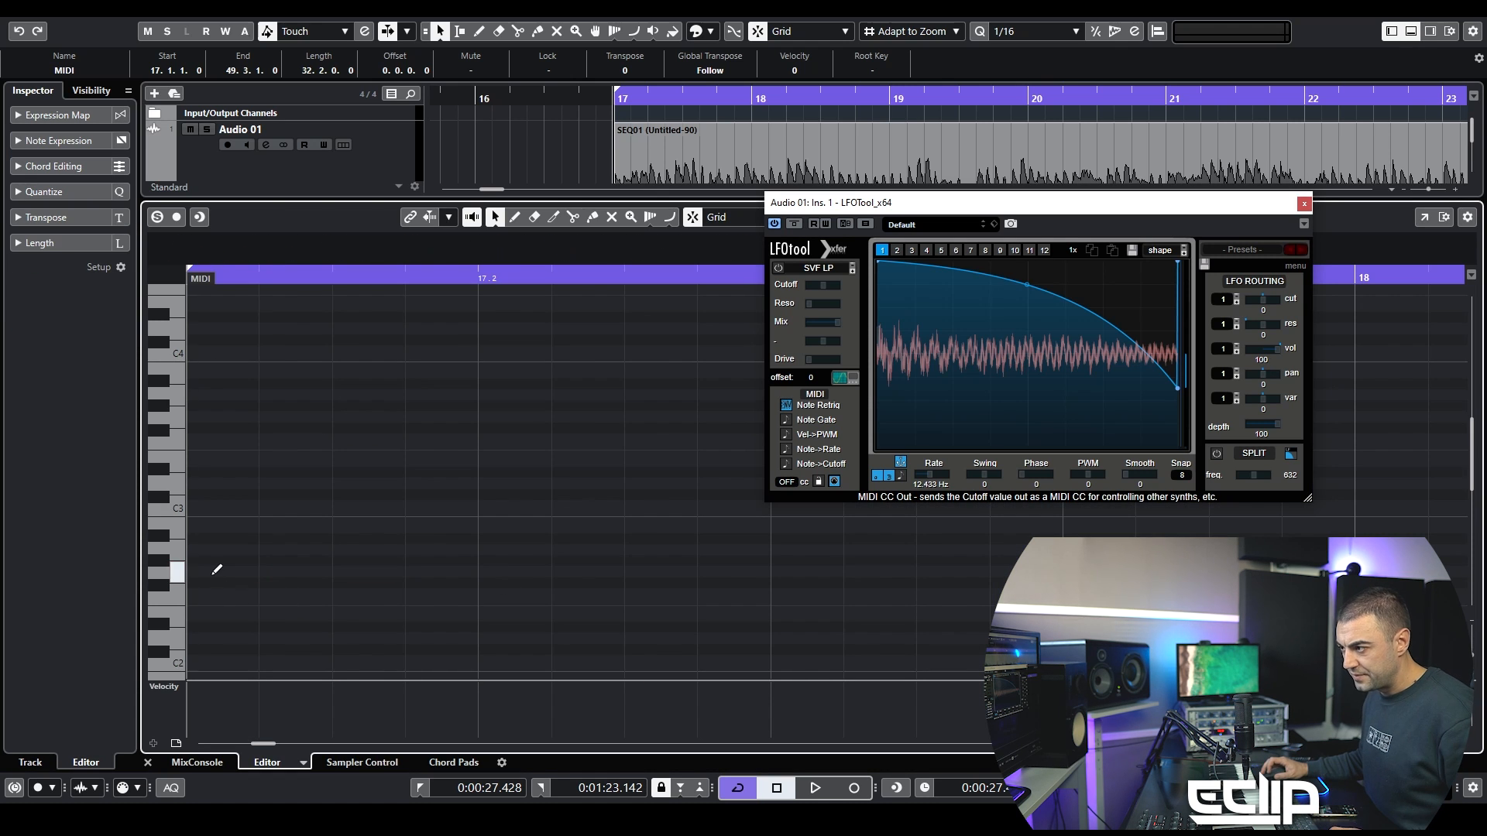
Step: Fill bars 17 and 18 with back-to-back sixteenth-length G2 notes by drawing two notes and duplicating them
drag(214, 572, 289, 566)
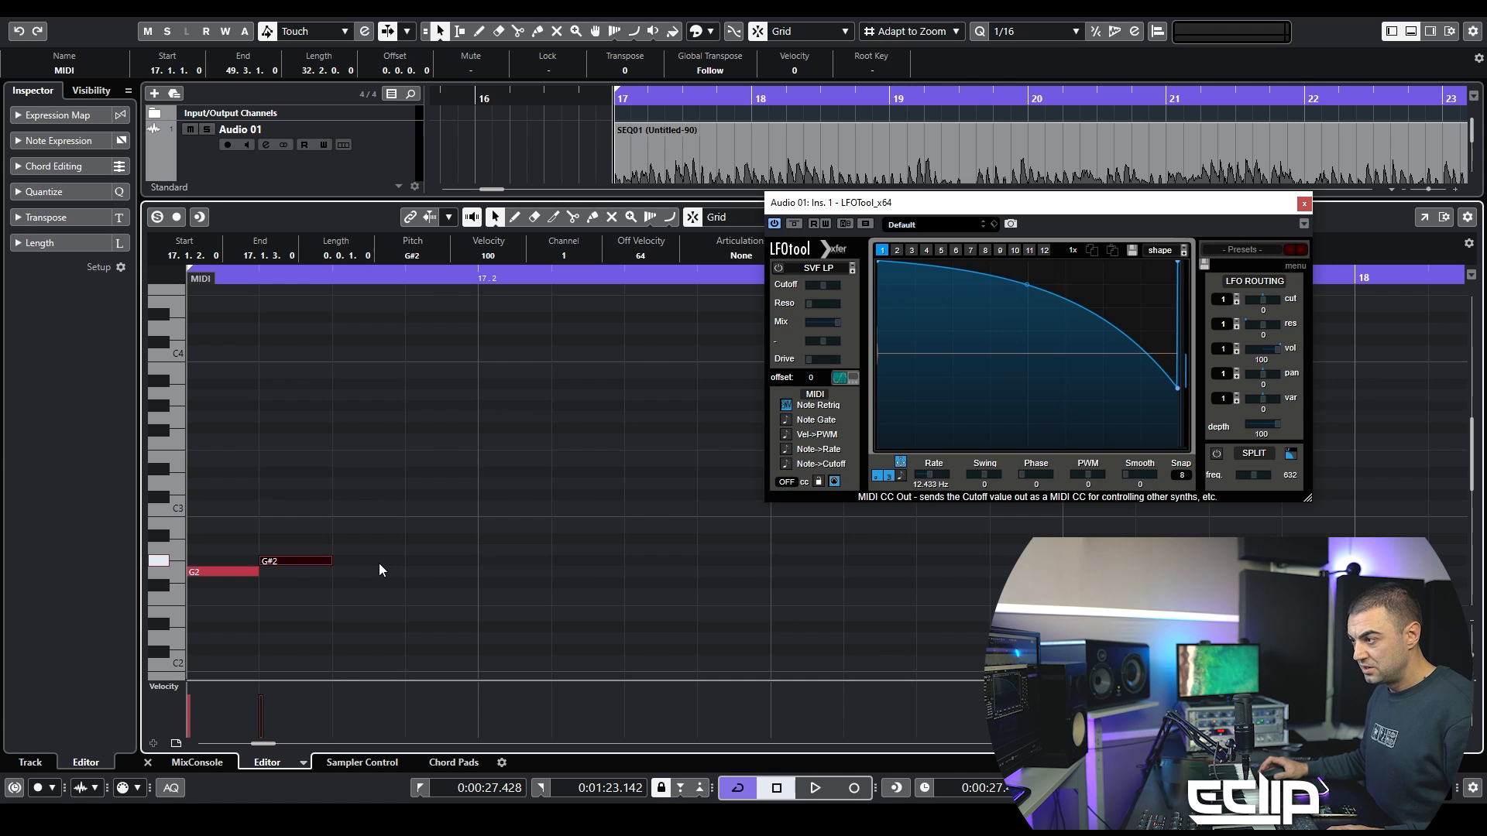
key(Down)
key(ctrl+a)
key(ctrl+d)
key(ctrl+d)
key(ctrl+d)
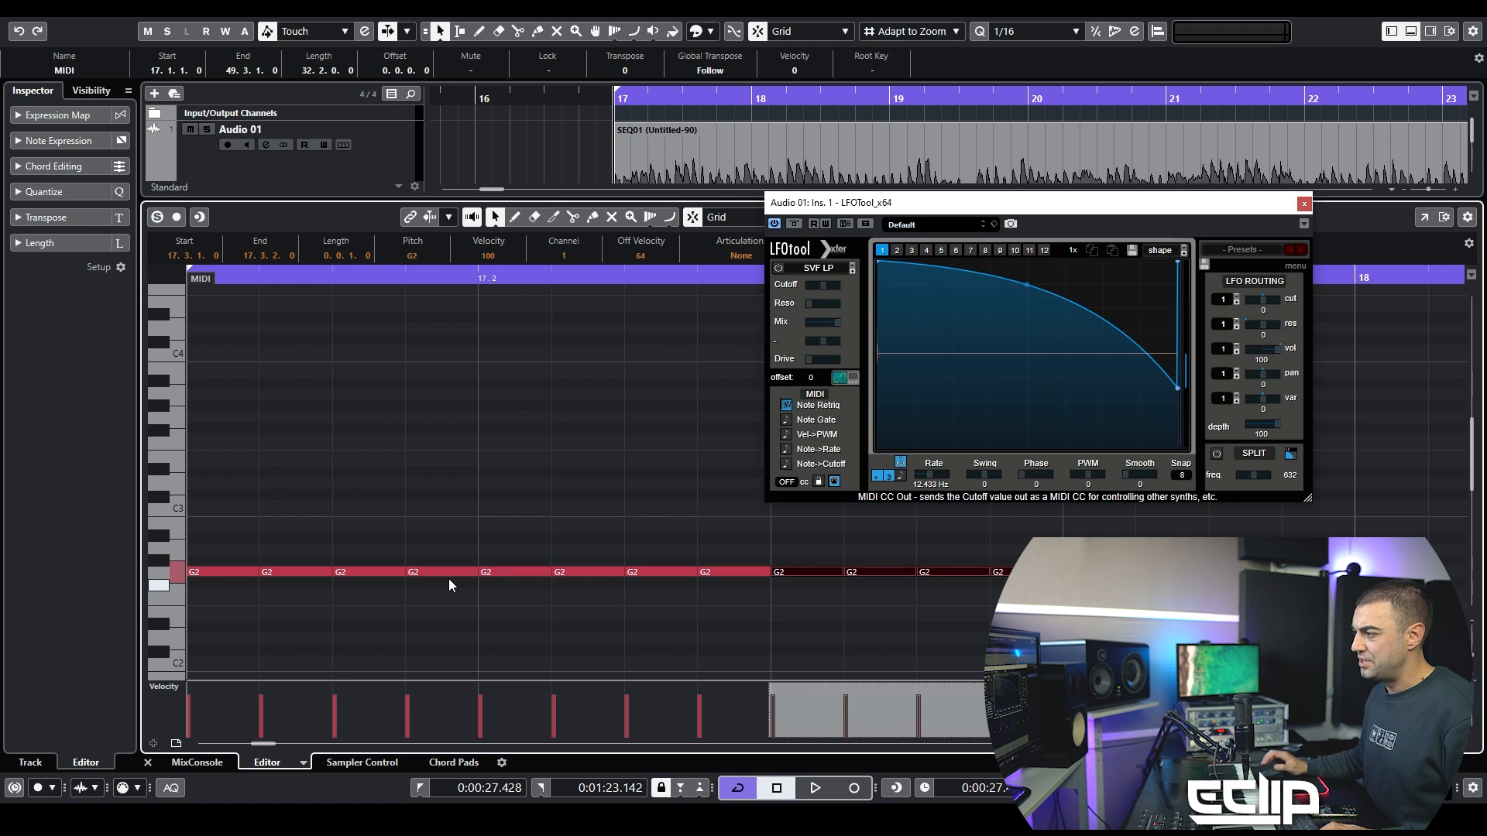
key(ctrl+d)
key(ctrl+a)
key(ctrl+d)
scroll(467, 545, down, 5)
Step: During playback, lower the LFO curve's end point to the bottom of the graph and restore the volume amount to 100
key(space)
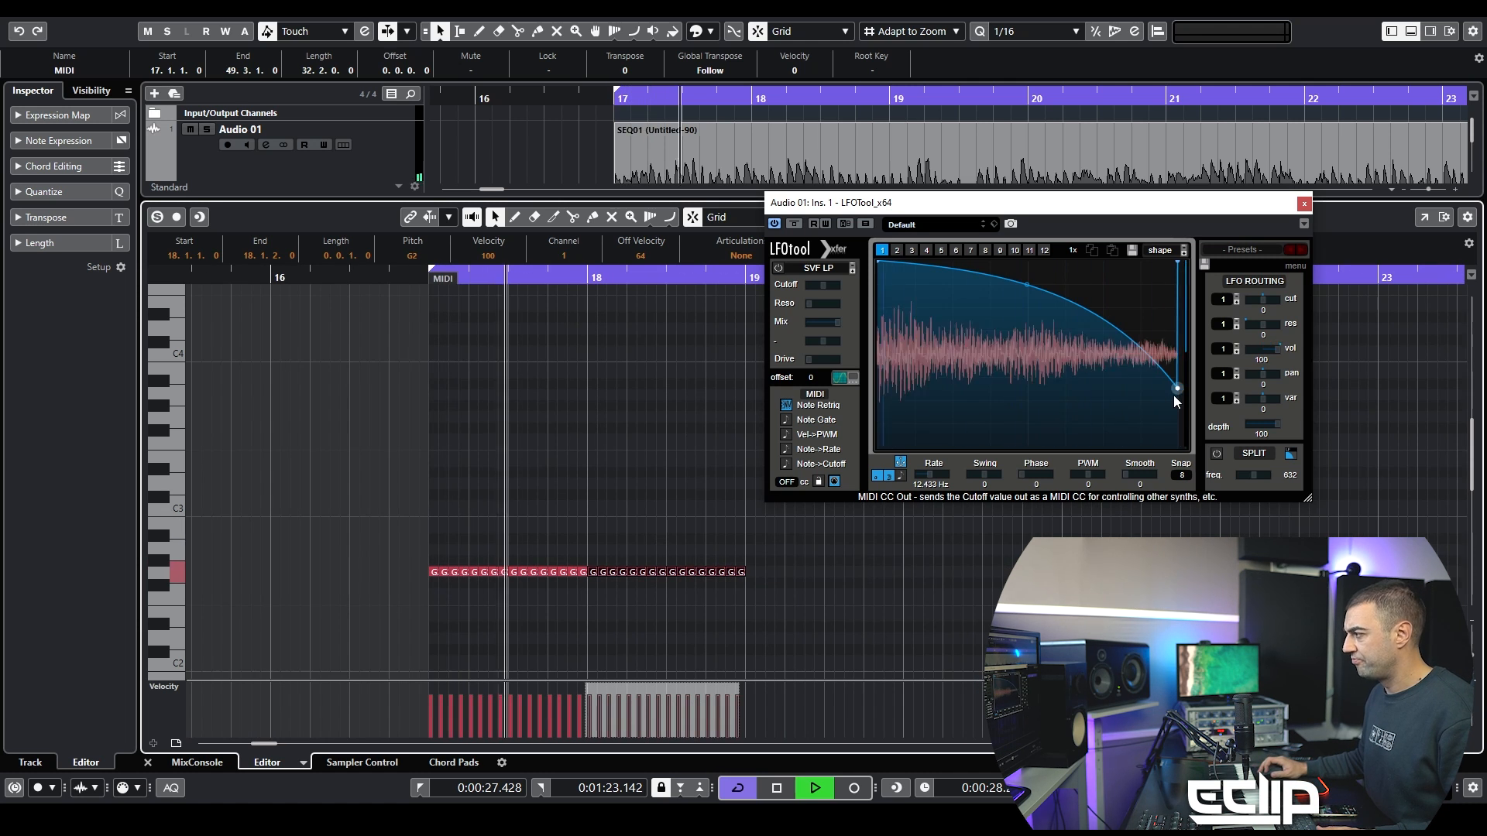
drag(1173, 391, 1177, 447)
double_click(1267, 366)
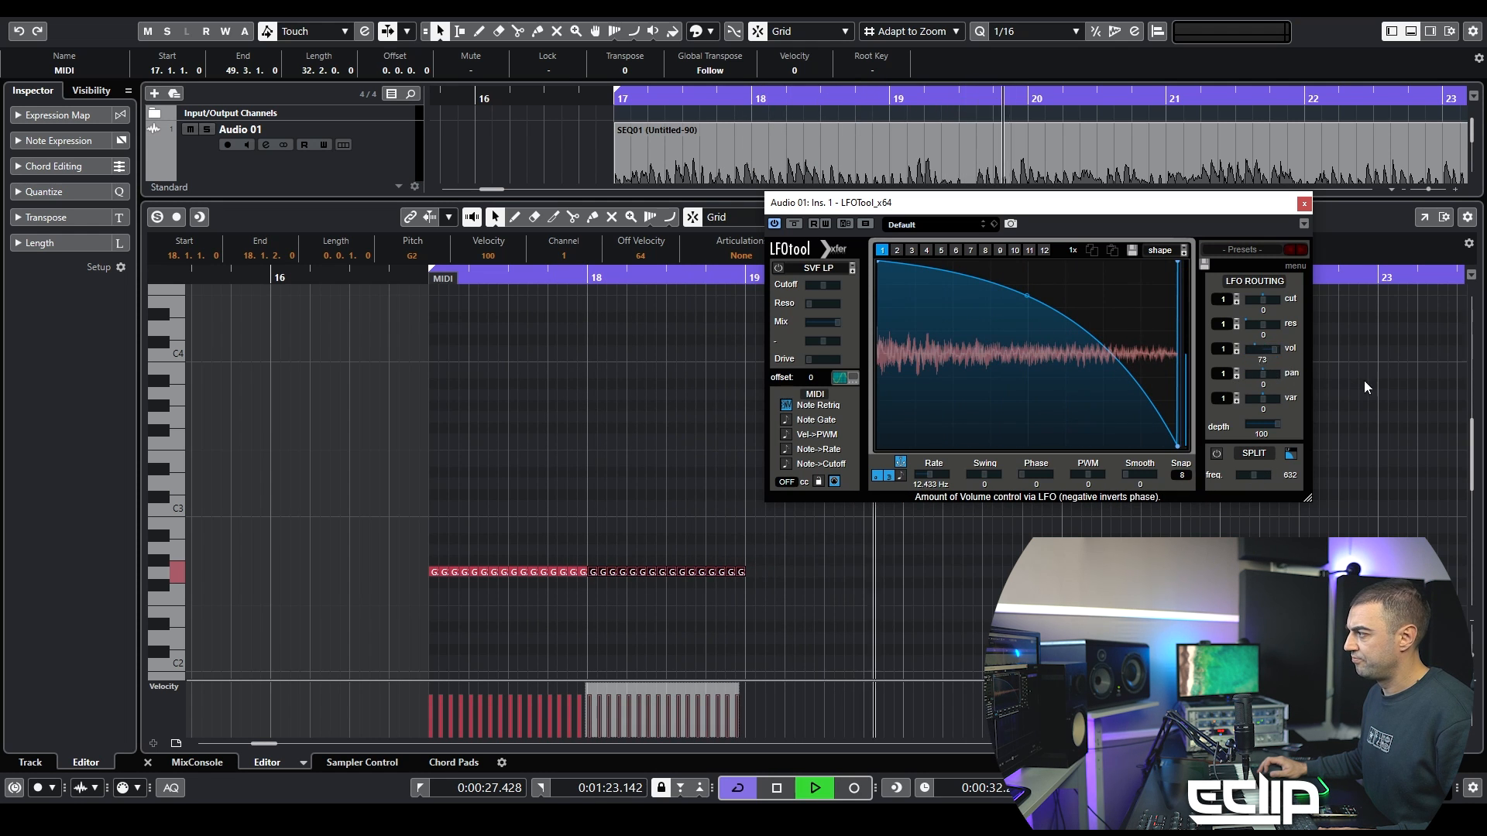
key(space)
Step: Duplicate the whole run of G2 notes twice so that it extends to bar 25
click(811, 532)
key(ctrl+a)
key(ctrl+d)
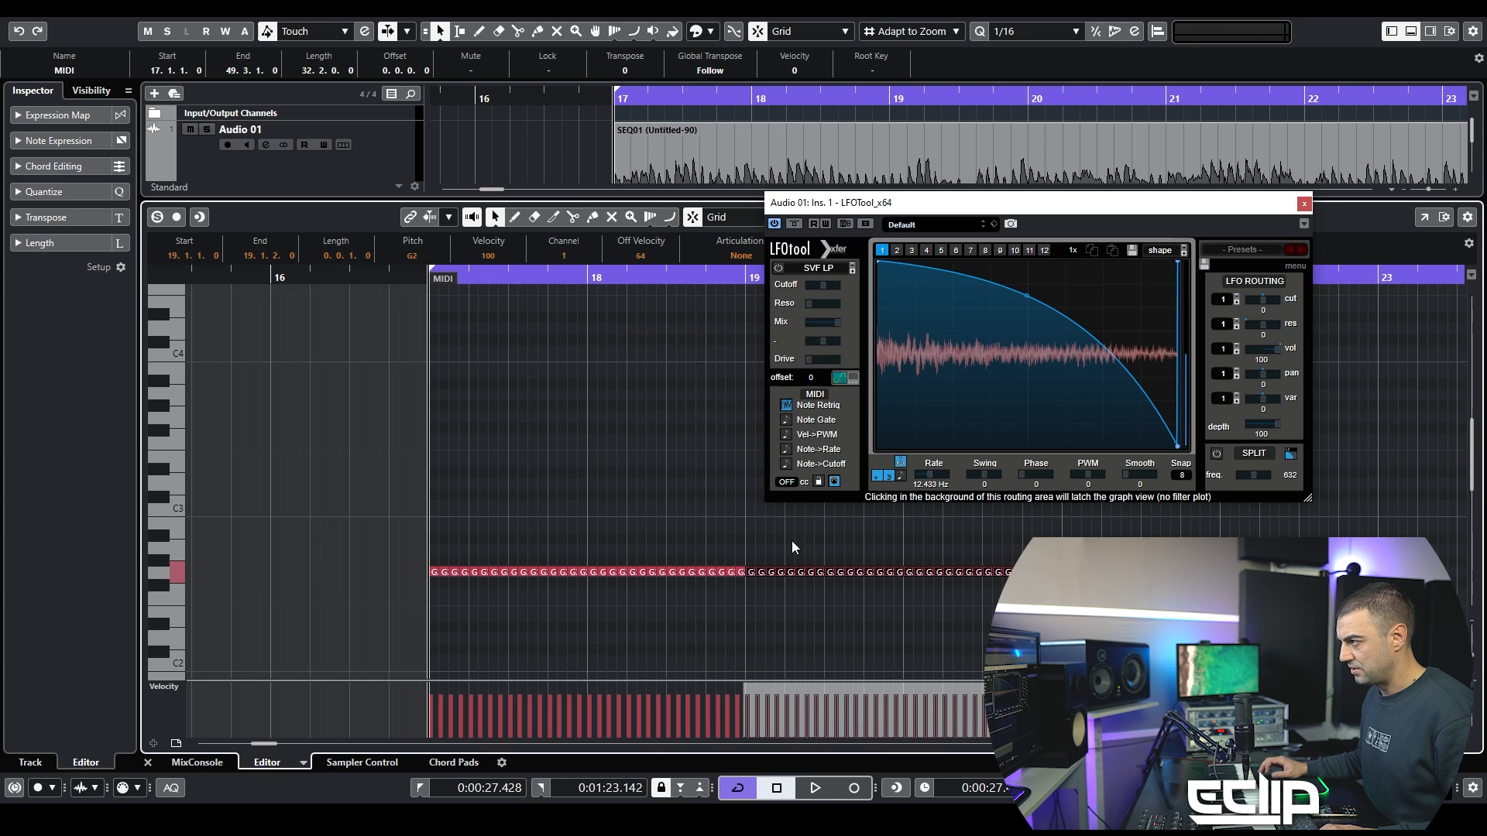
key(ctrl+a)
key(ctrl+d)
click(722, 532)
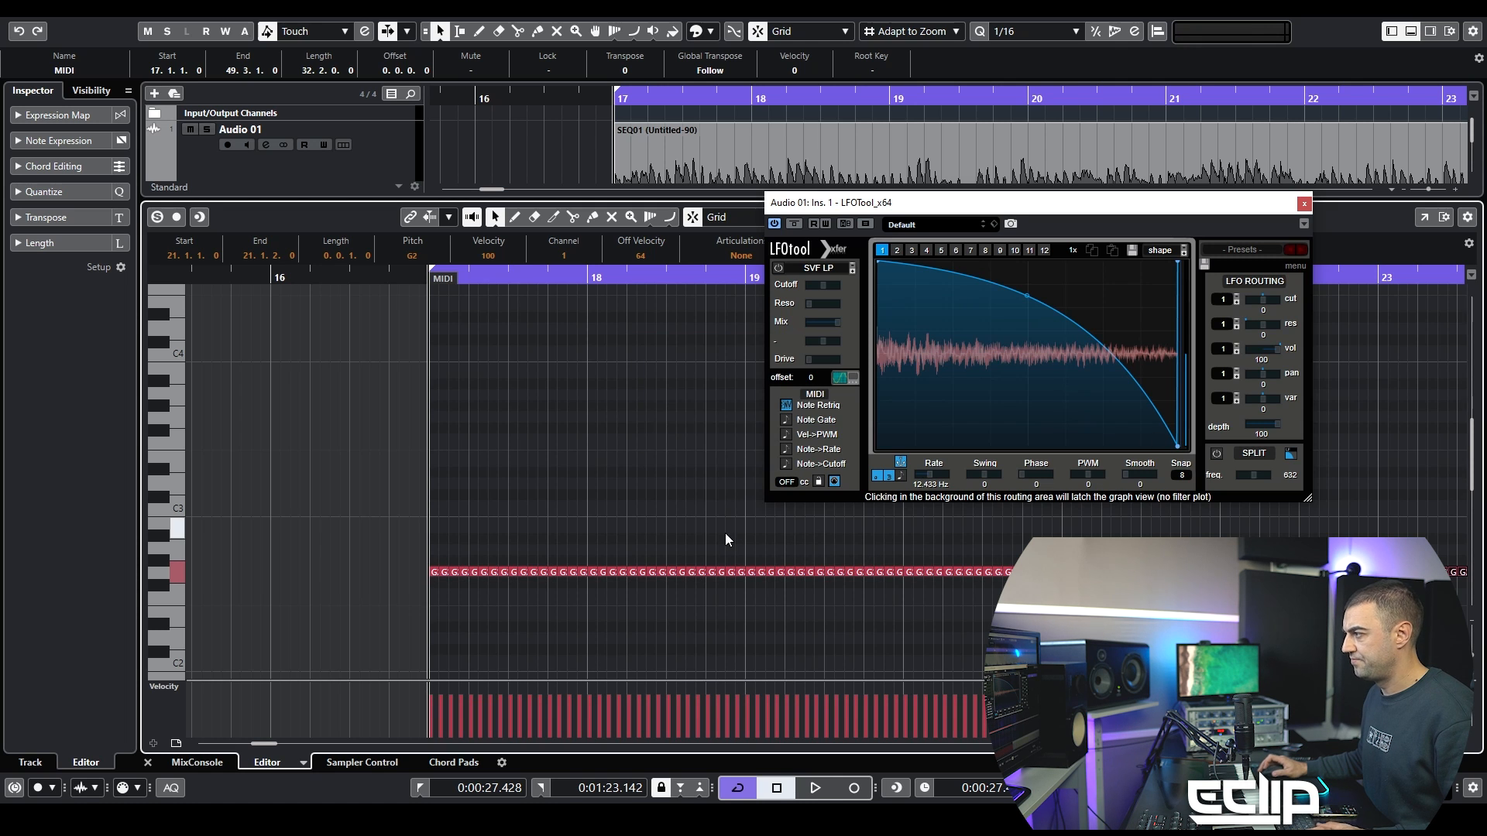
Step: Reduce LFOTool's volume amount to 59 while listening to the retriggered gating
key(space)
drag(1267, 352, 1326, 381)
key(space)
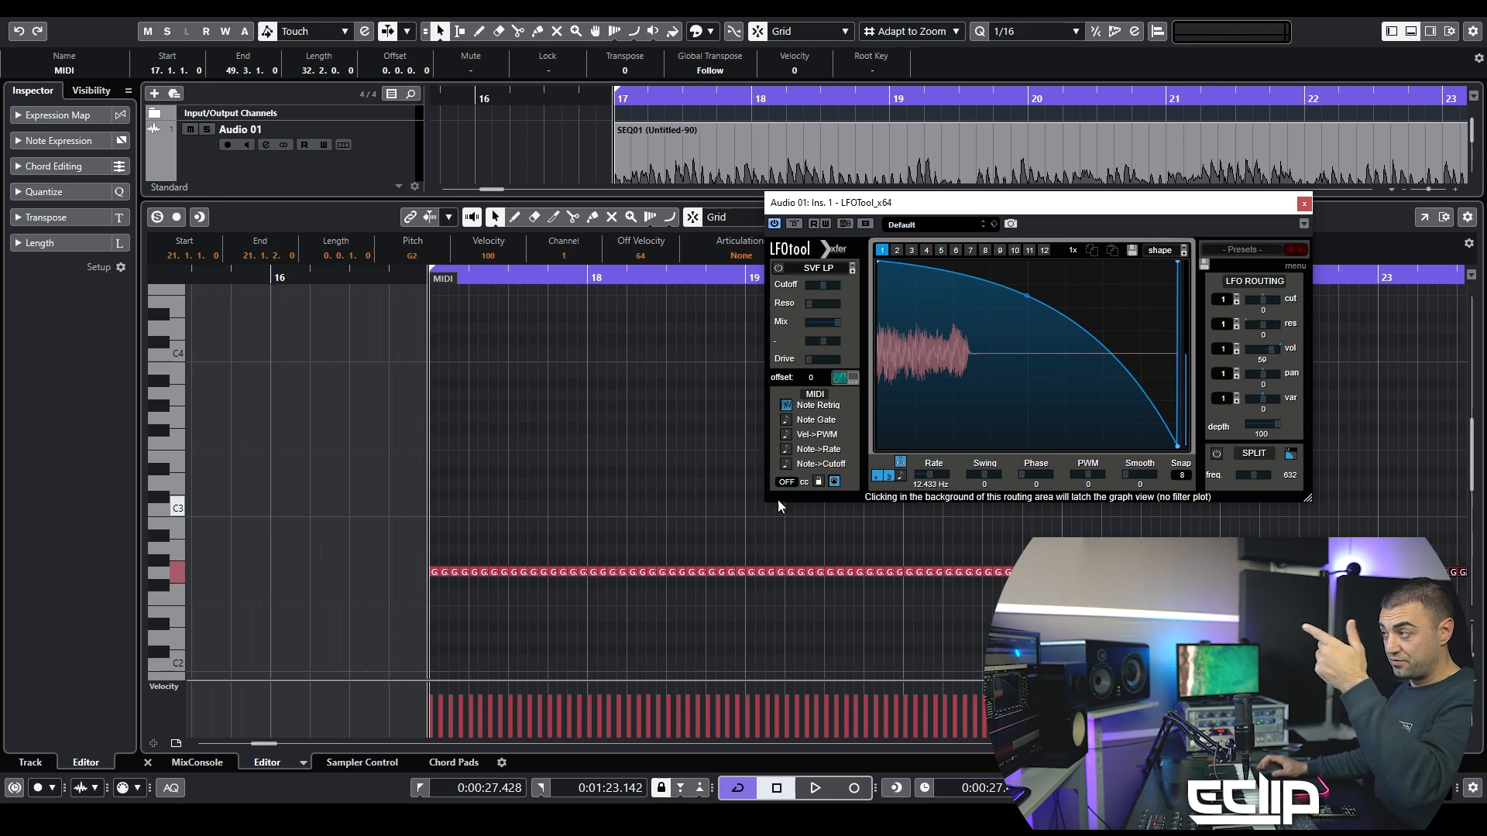
Step: Close the lower editor to show the full tracks and adjust LFOTool's volume amount during playback
click(740, 137)
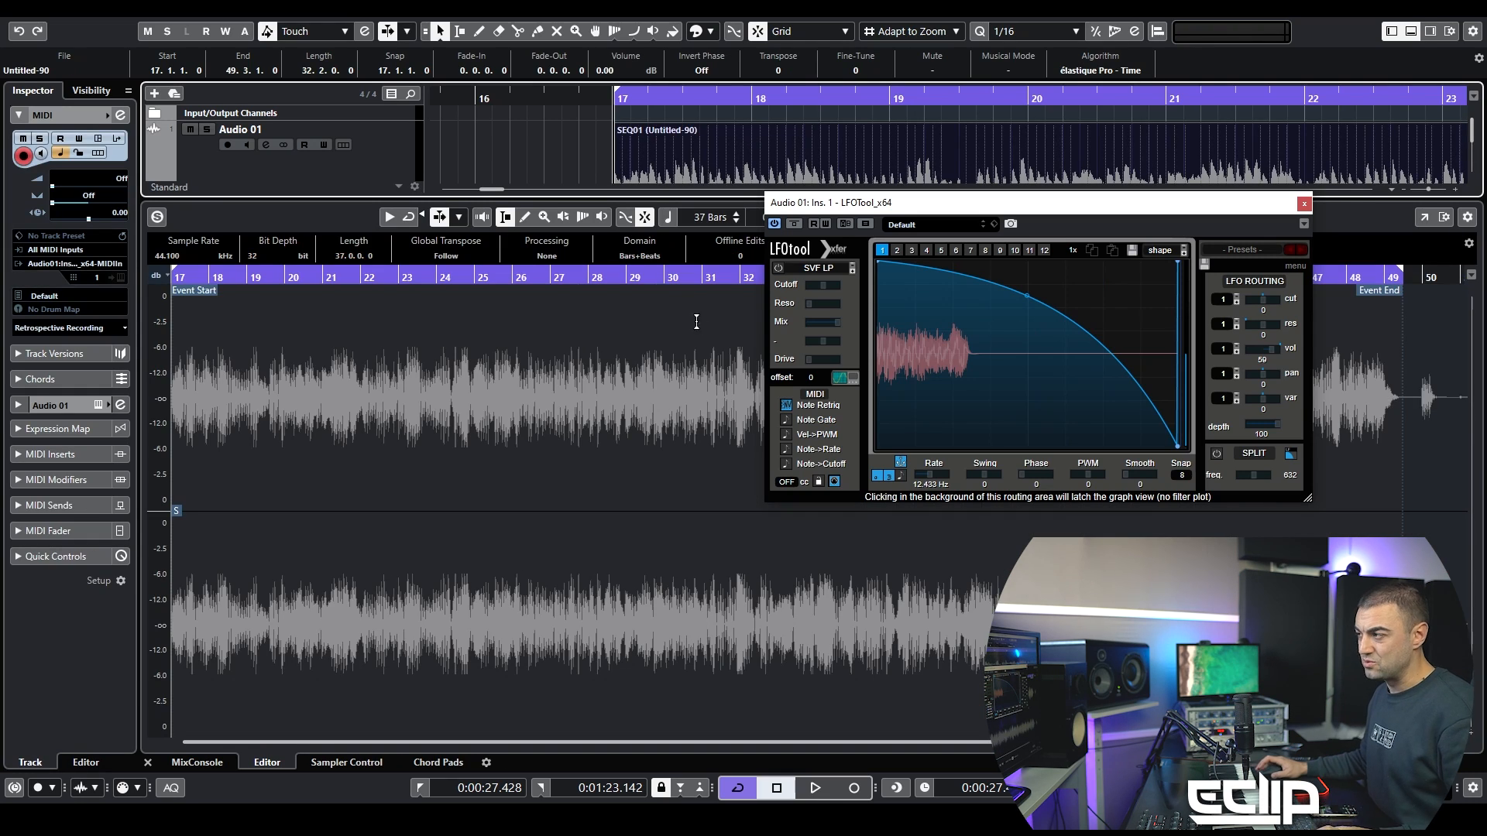
key(ctrl+alt+e)
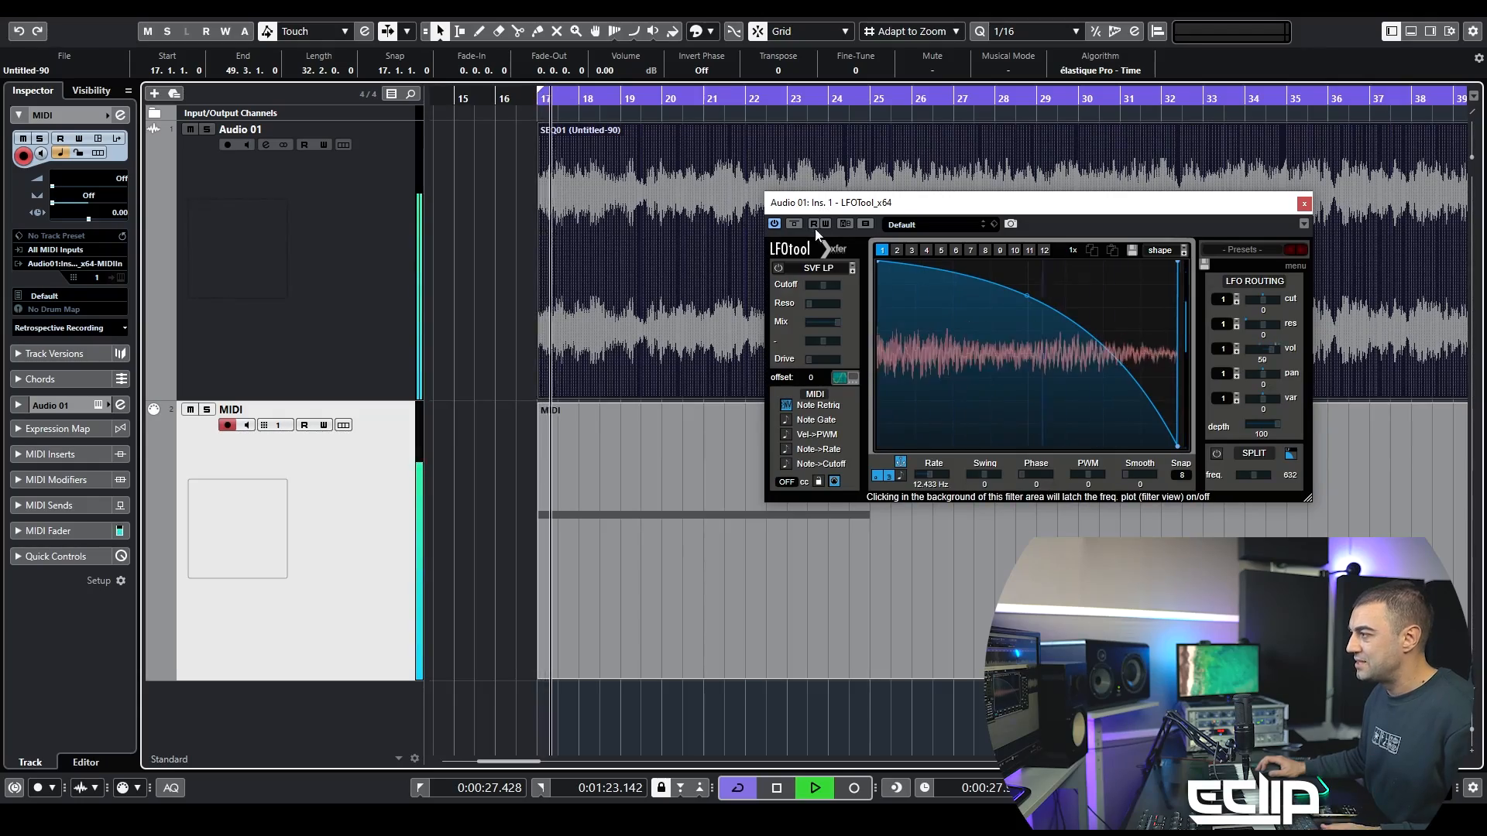
click(825, 224)
mouse_move(1262, 364)
mouse_down()
mouse_move(1248, 354)
mouse_move(1327, 347)
mouse_move(1302, 342)
mouse_move(1431, 350)
mouse_move(1278, 343)
mouse_move(1262, 344)
mouse_move(1335, 345)
mouse_move(1304, 347)
mouse_move(1350, 365)
mouse_move(1321, 354)
mouse_move(1423, 351)
mouse_move(1224, 360)
mouse_up()
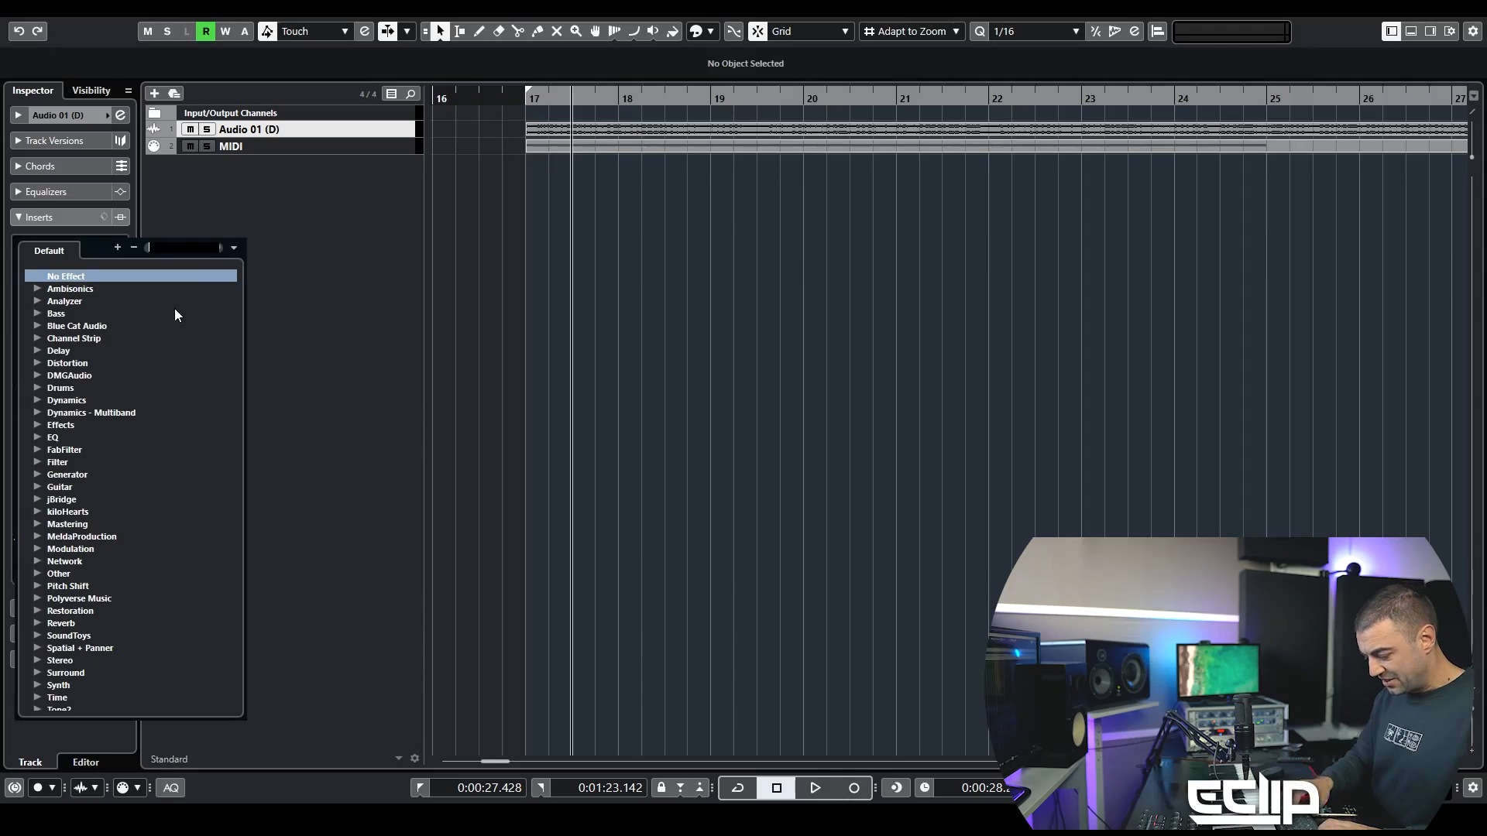
Step: Insert Volcano 3 on the Audio 01 (D) track and move its window so the filter controls are accessible
text(vol)
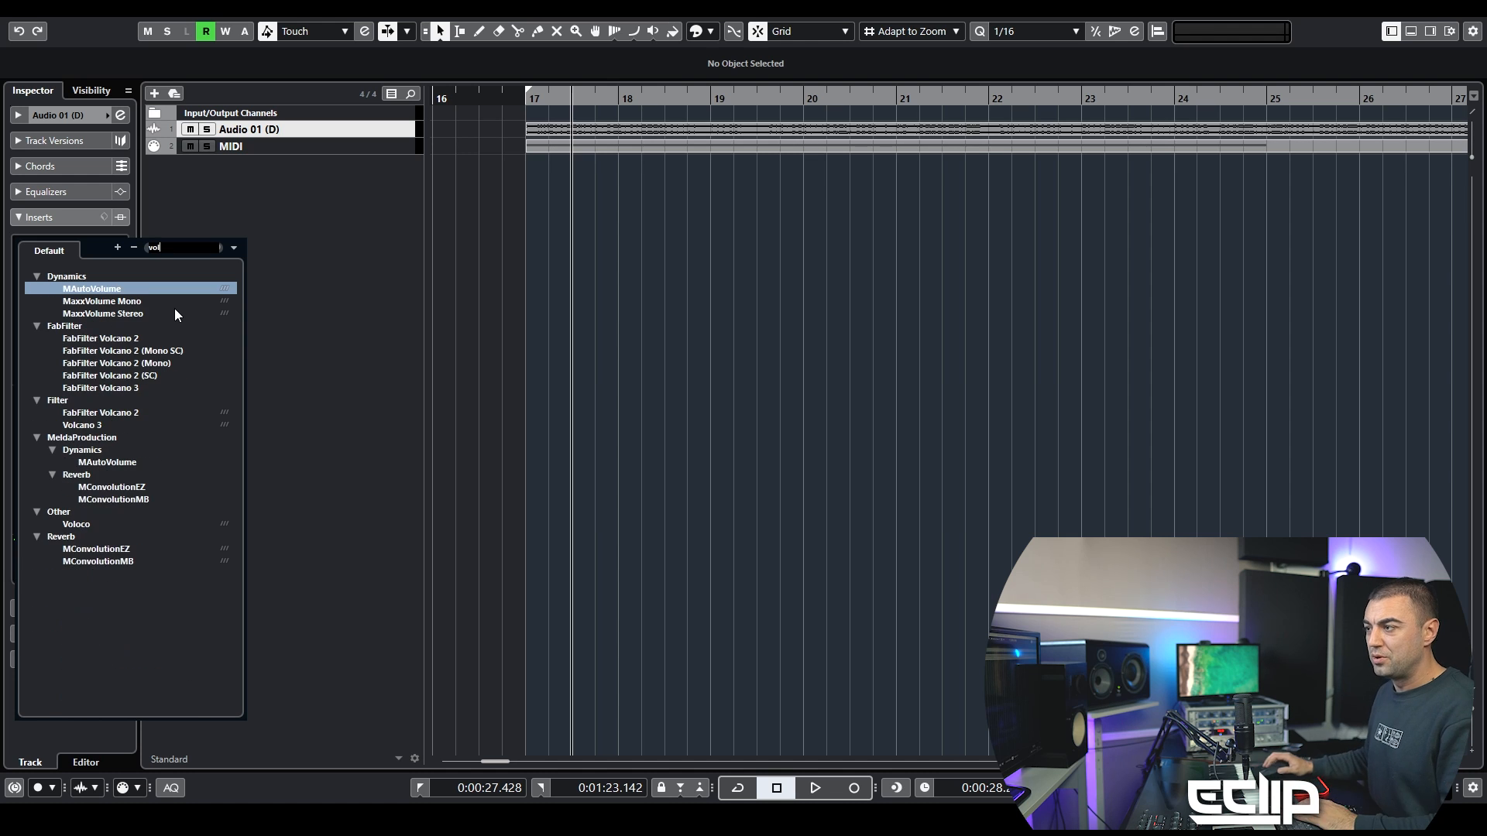
click(96, 427)
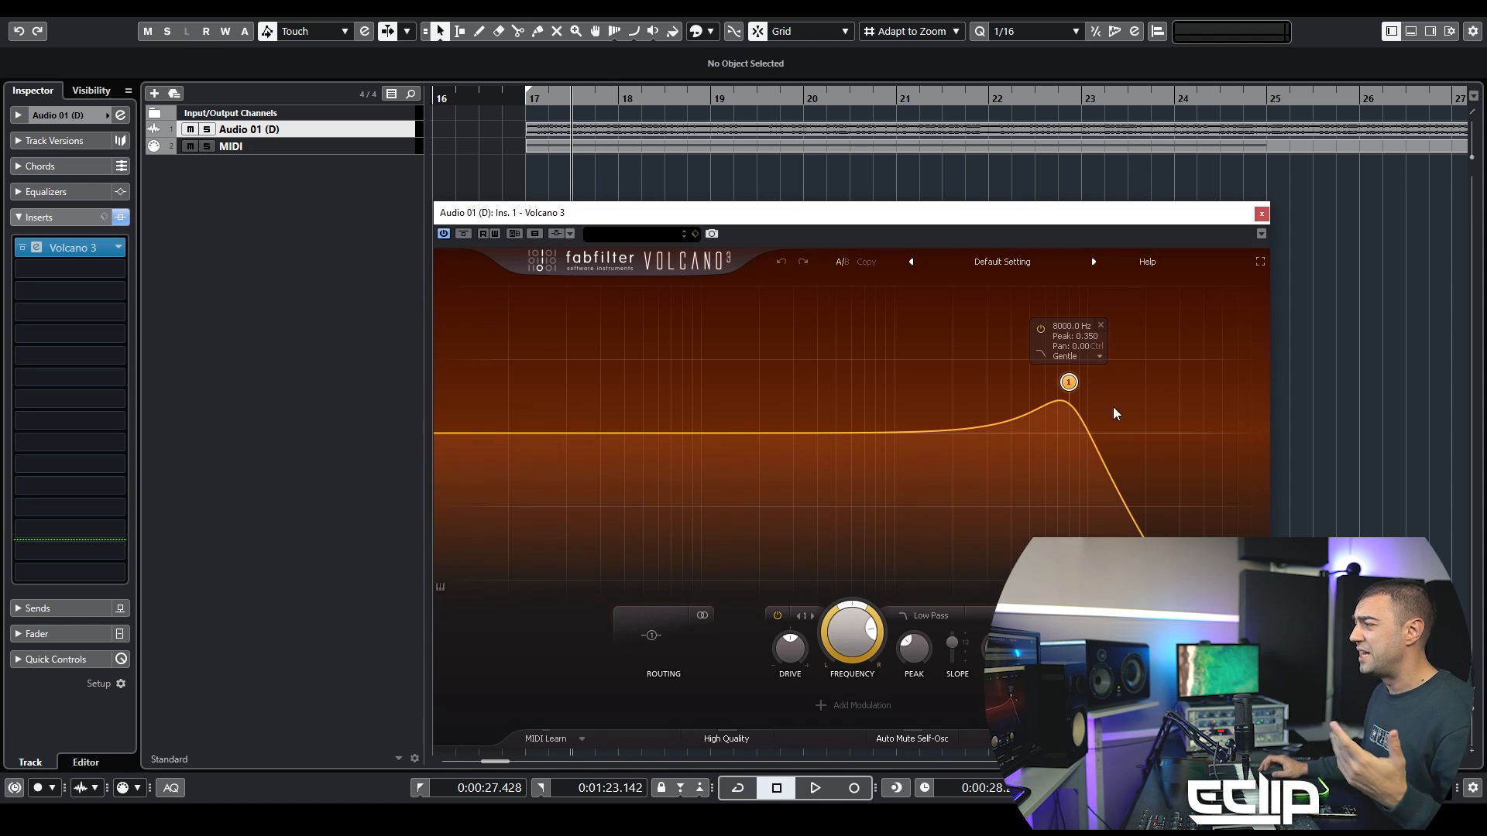
drag(767, 212, 597, 165)
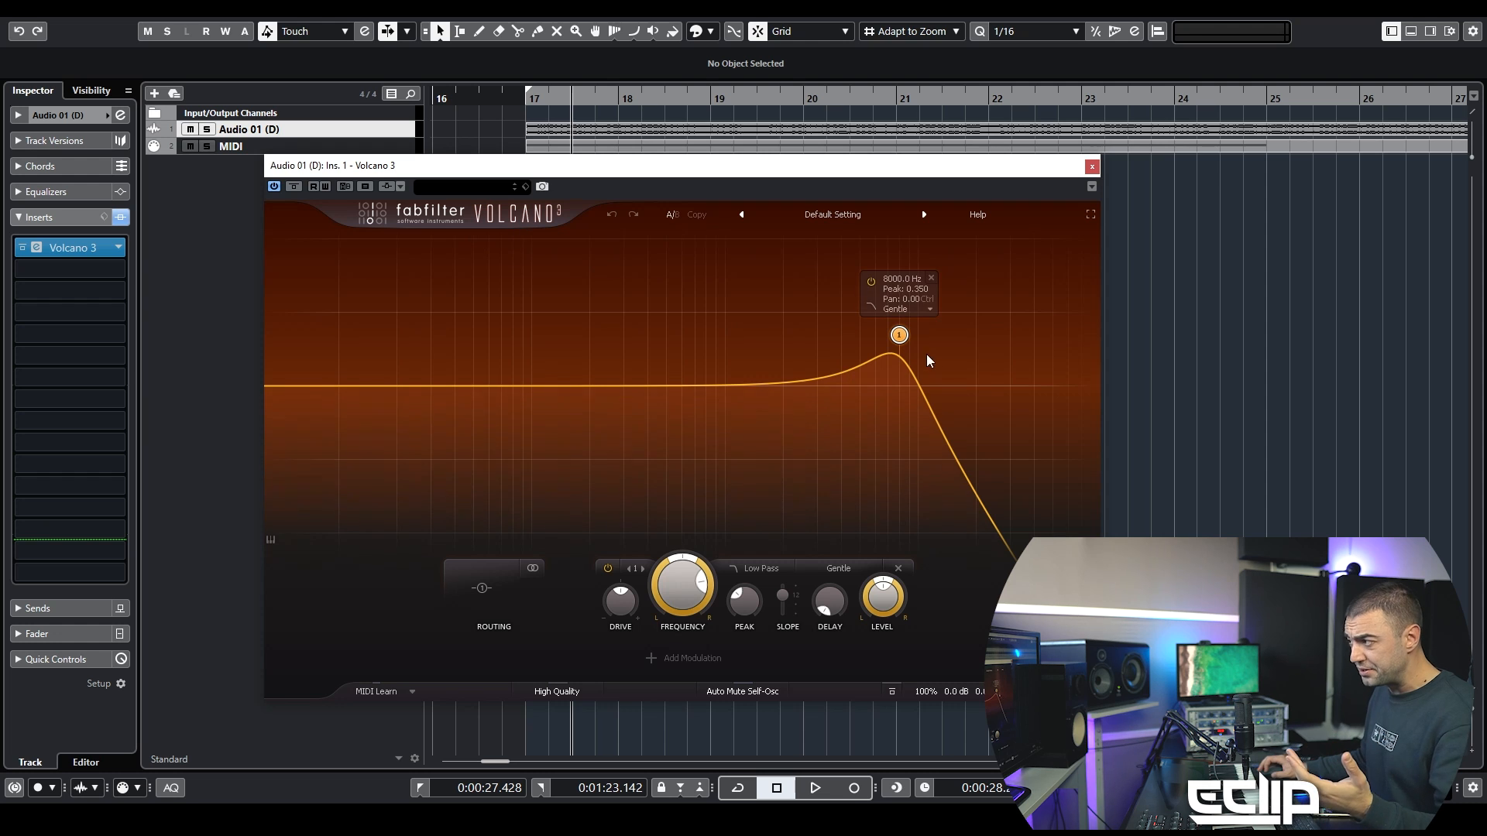
Step: Set Volcano's low-pass filter to 371.29 Hz with a peak of 0 and enlarge the Audio 01 (D) track
drag(908, 338, 844, 403)
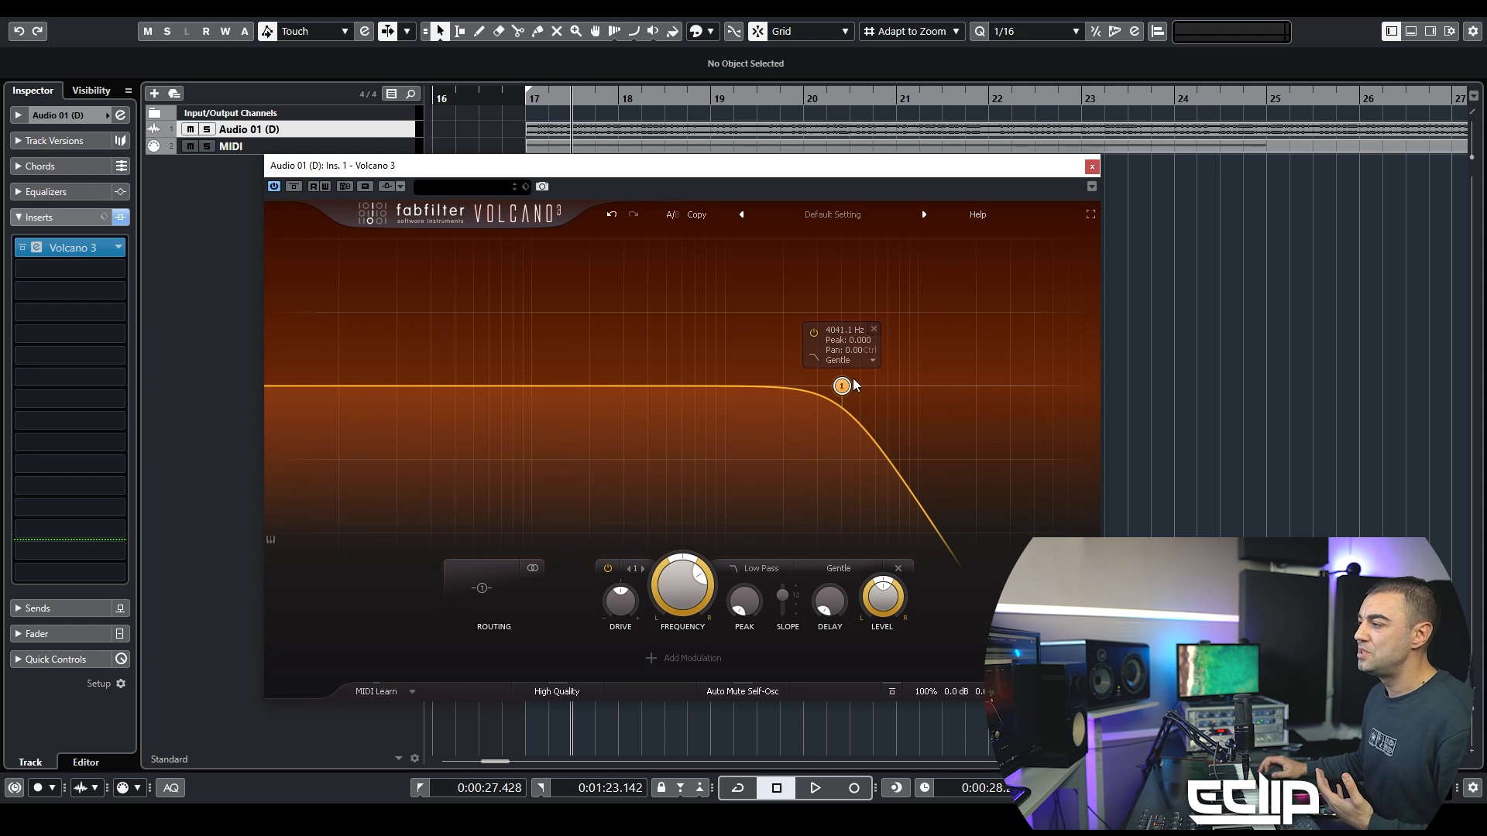
drag(840, 385, 678, 385)
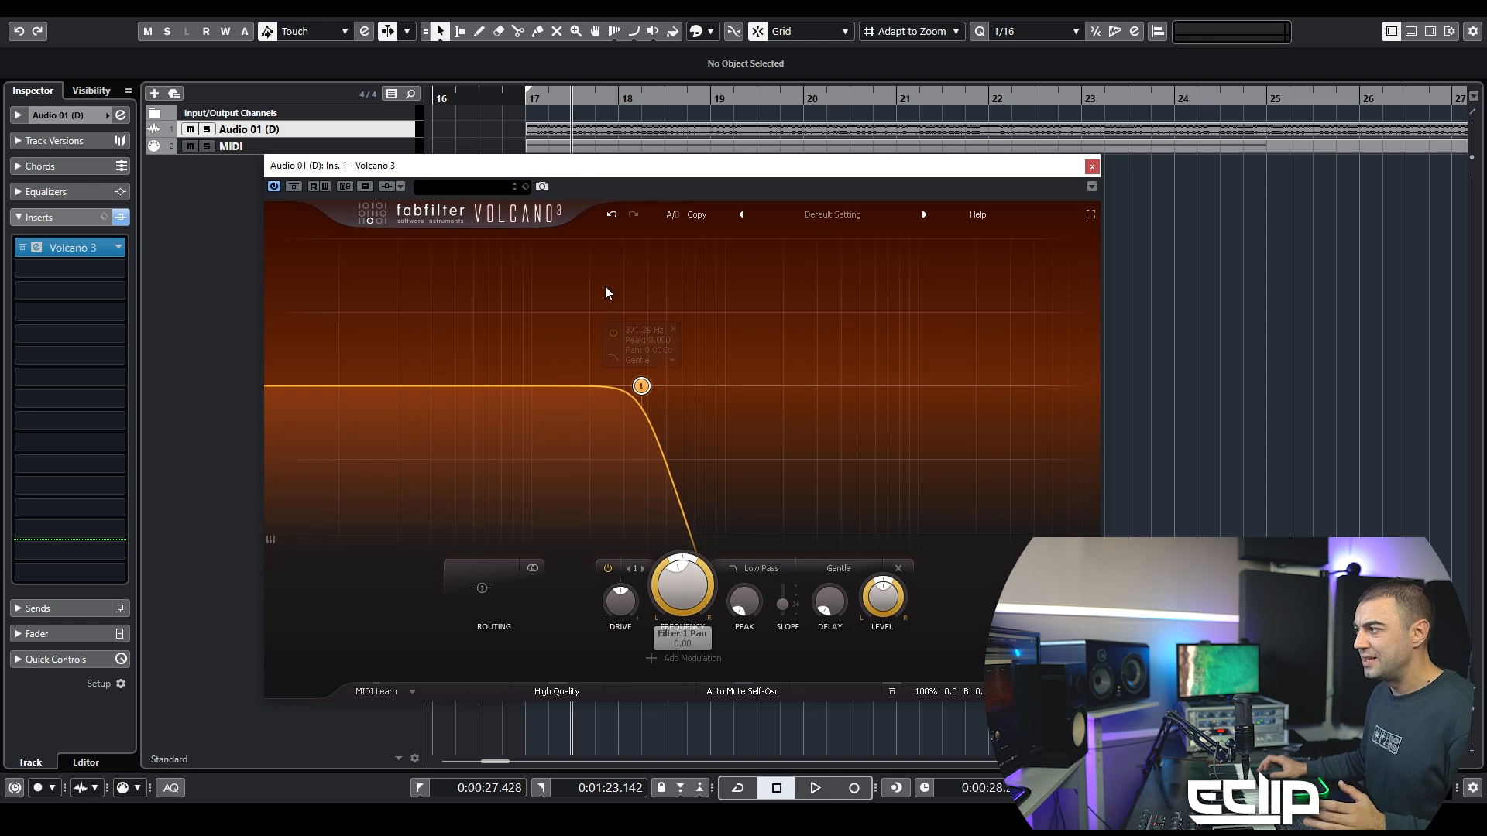
key(z)
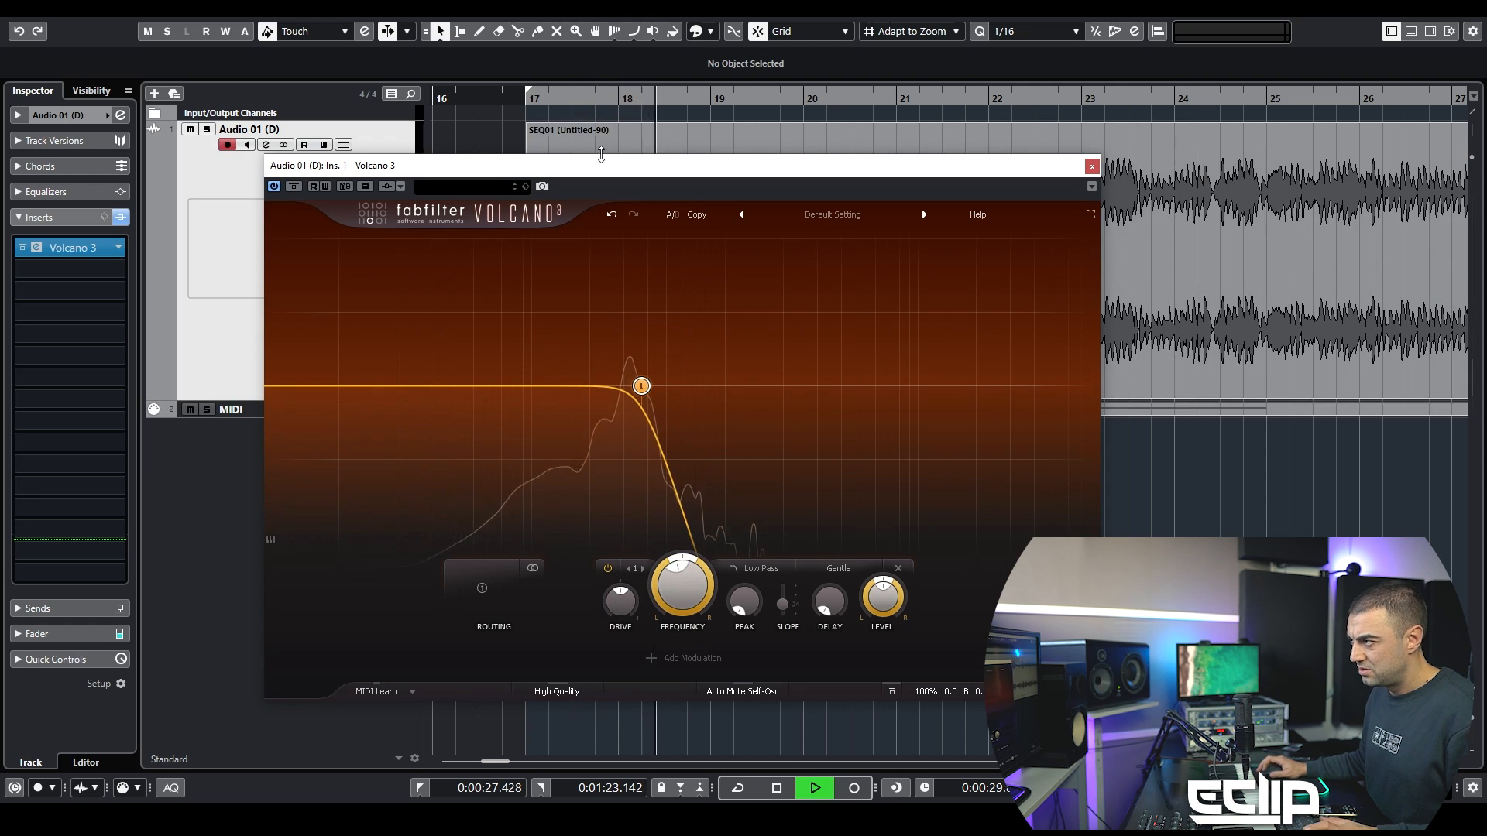
Step: Add an envelope generator in Volcano 3 and assign it to the filter 1 frequency
click(655, 660)
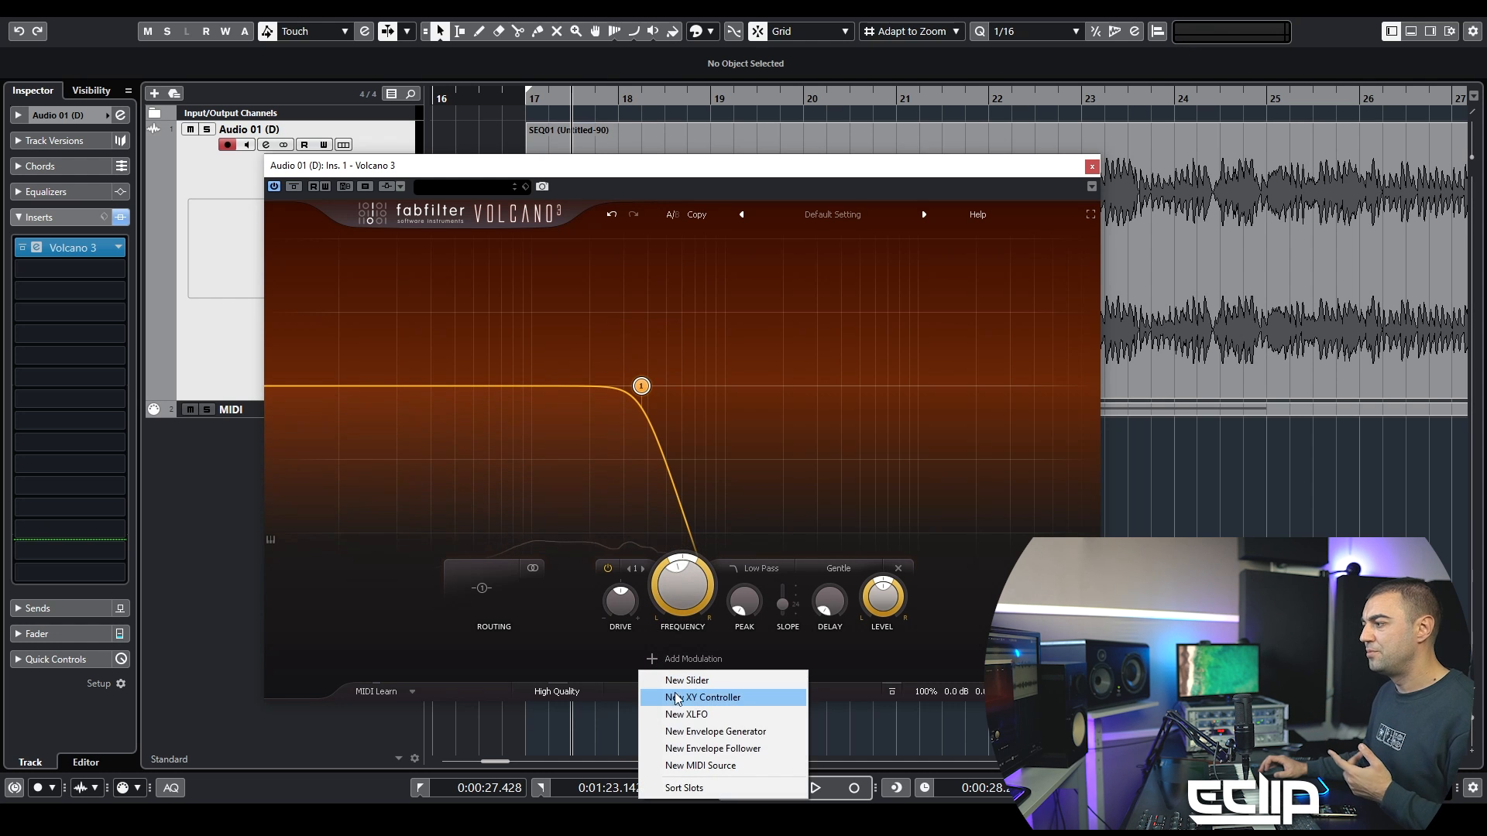
click(706, 733)
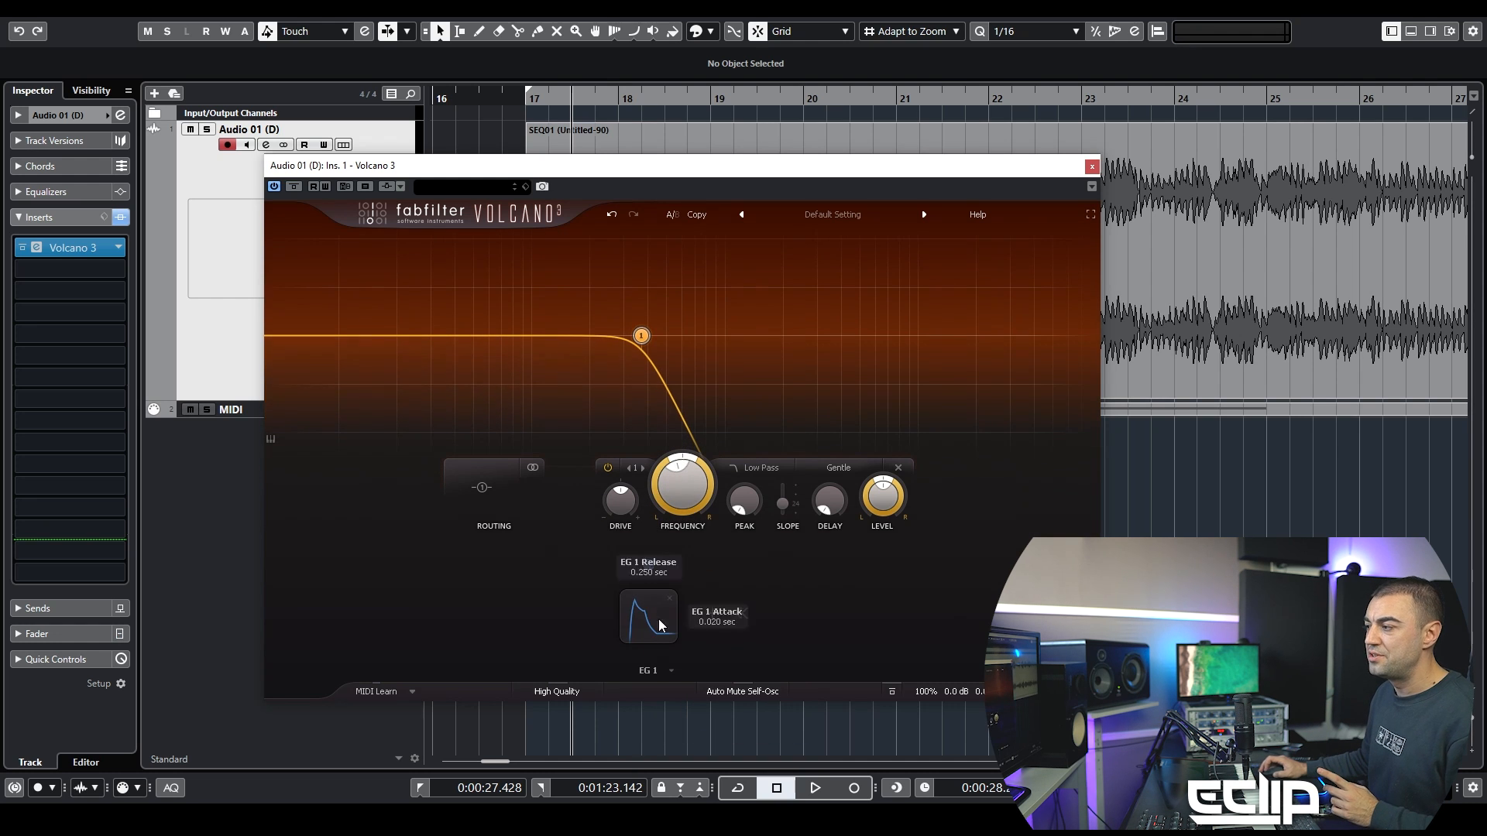
mouse_move(649, 566)
mouse_down()
mouse_move(693, 487)
mouse_move(669, 500)
mouse_up()
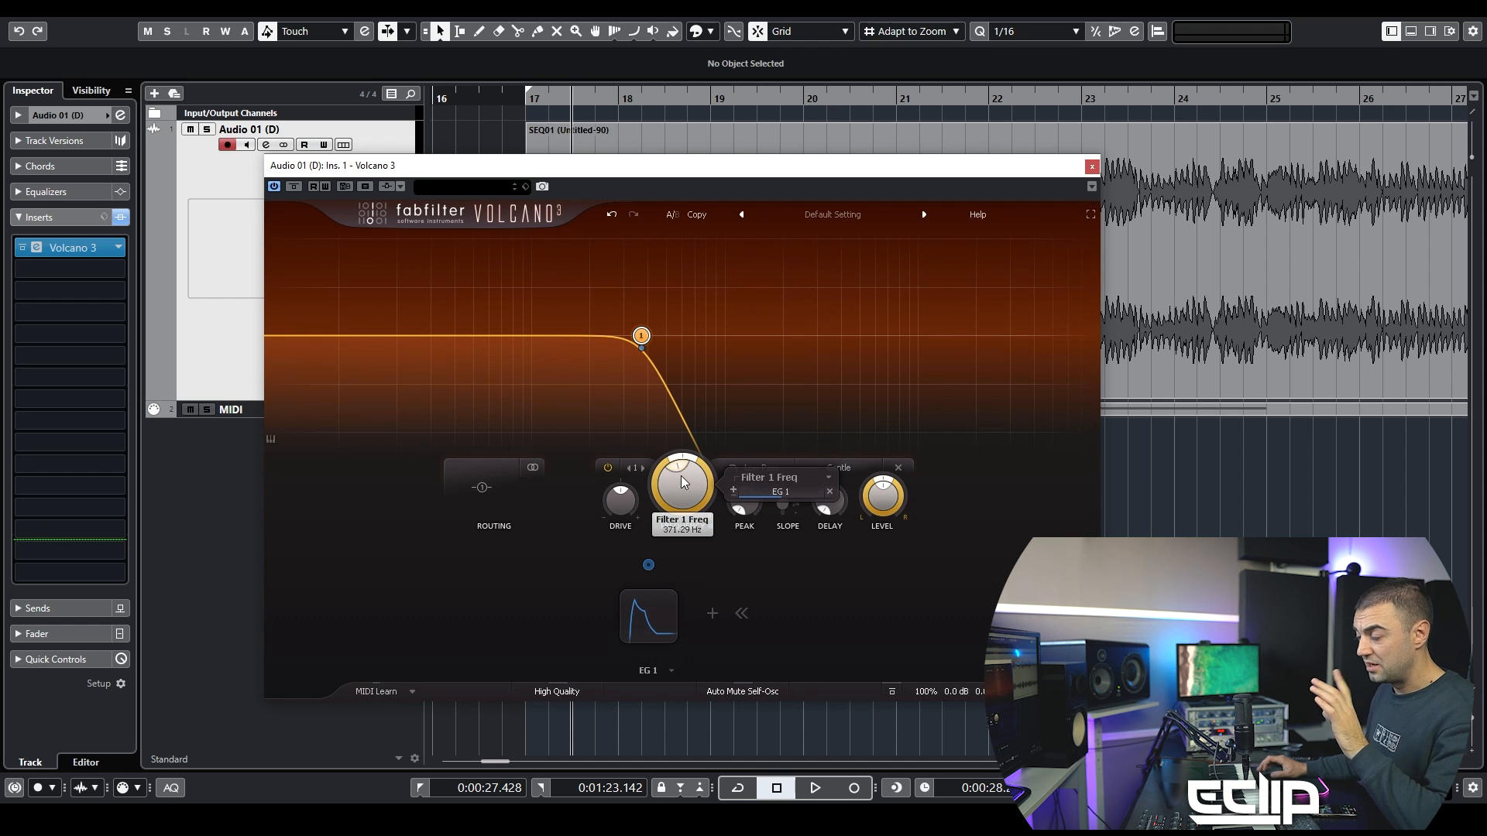
Step: Shorten EG 1's attack slightly, play the clip through the modulated filter and move the Volcano 3 window off the track header
mouse_move(669, 614)
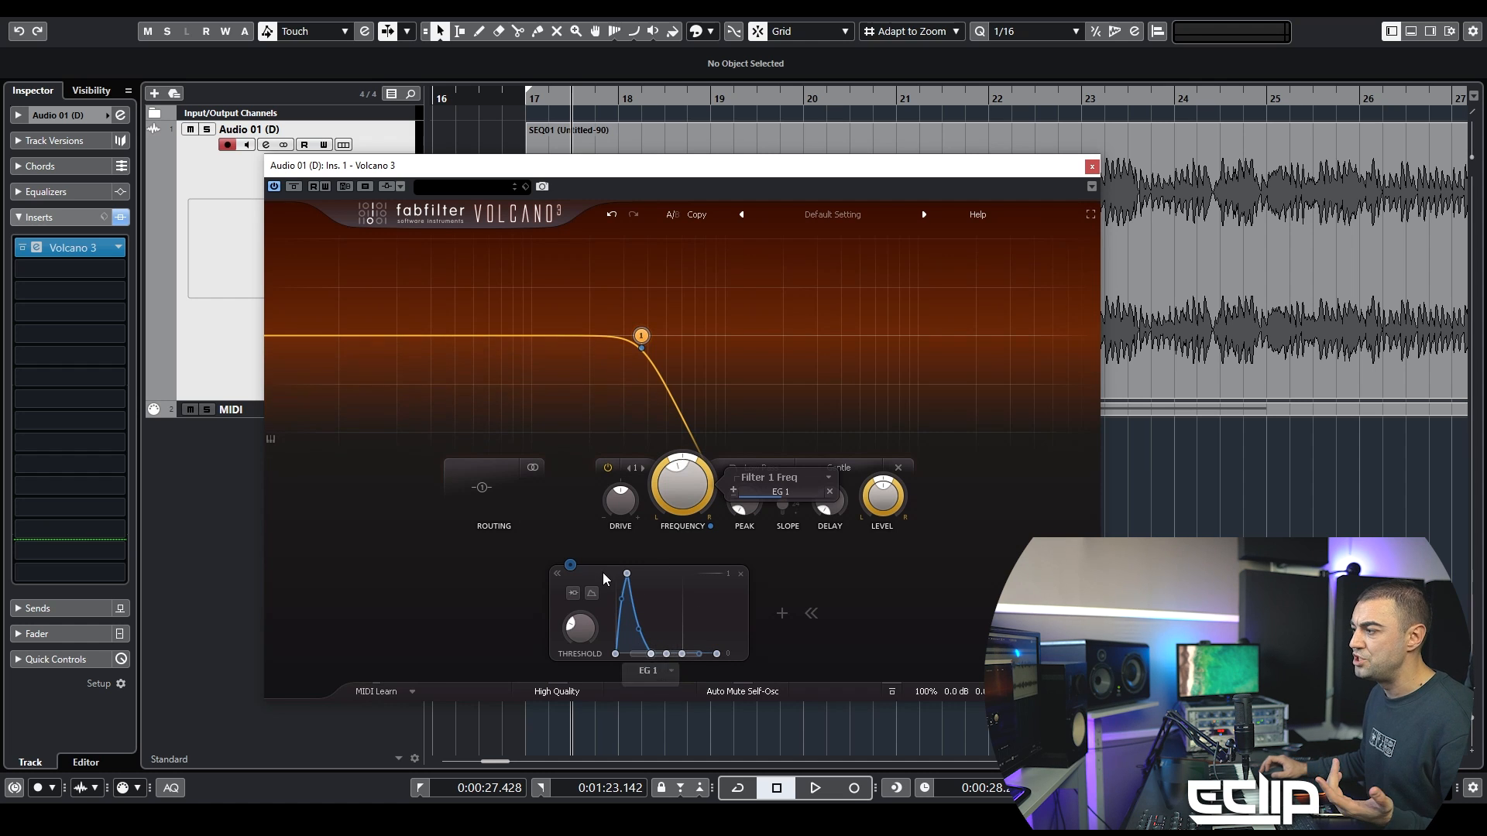
drag(626, 573, 621, 574)
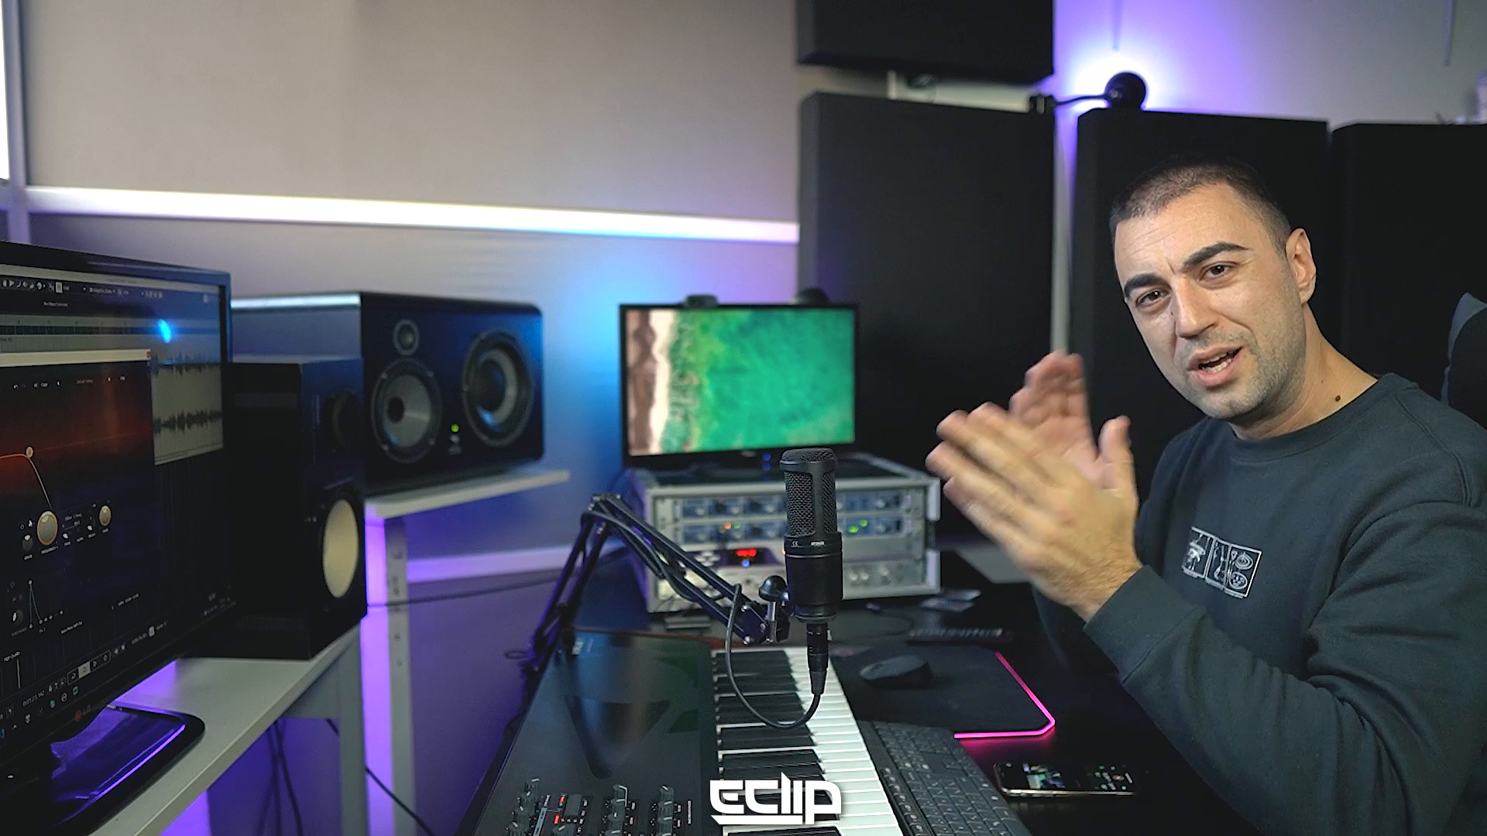
key(space)
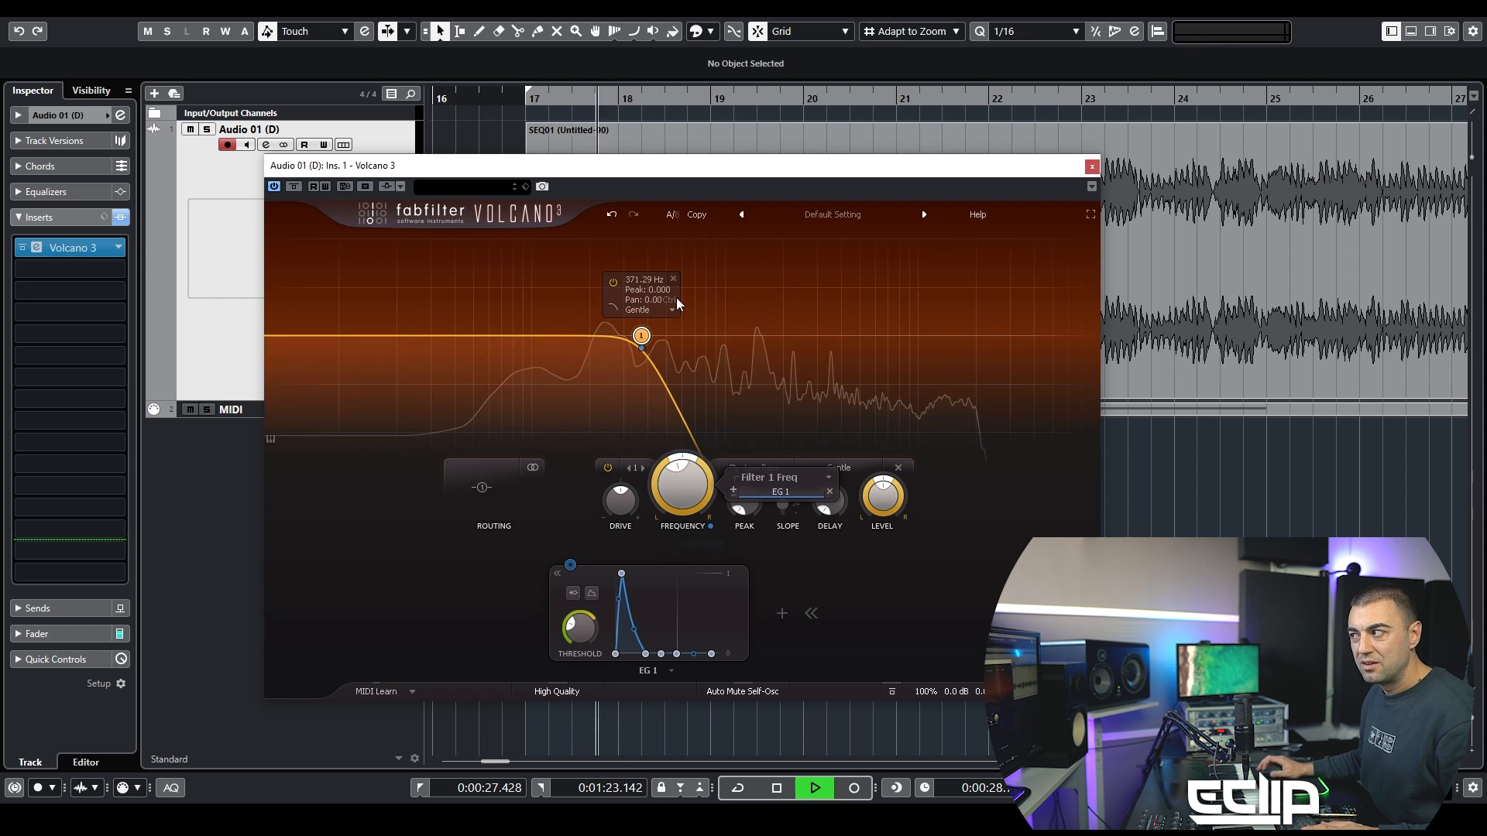
drag(669, 171, 1017, 196)
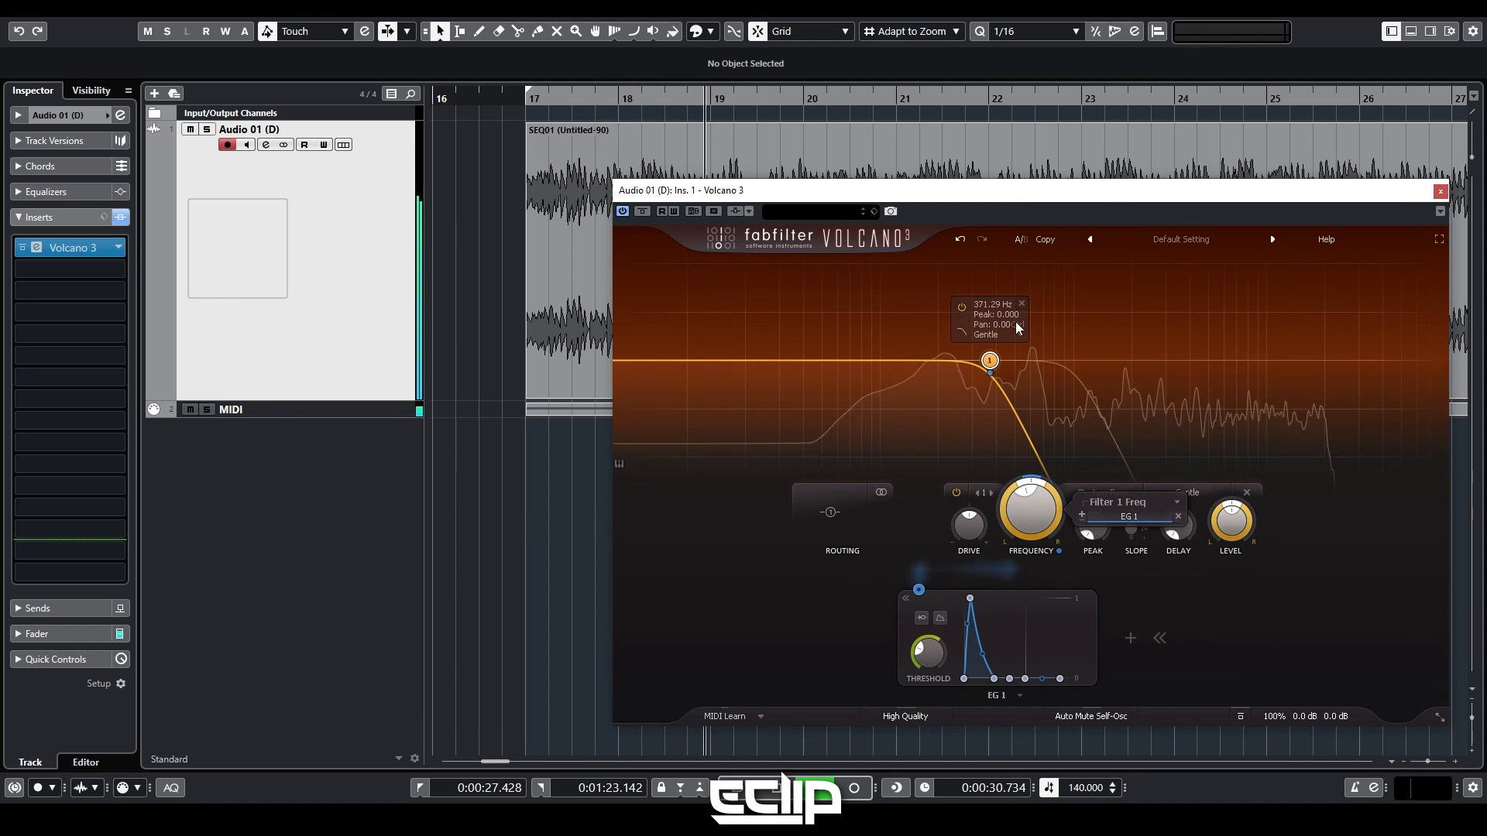
Step: Raise EG 1's threshold and play the clip to audition the envelope's response
key(space)
drag(932, 659, 958, 611)
key(space)
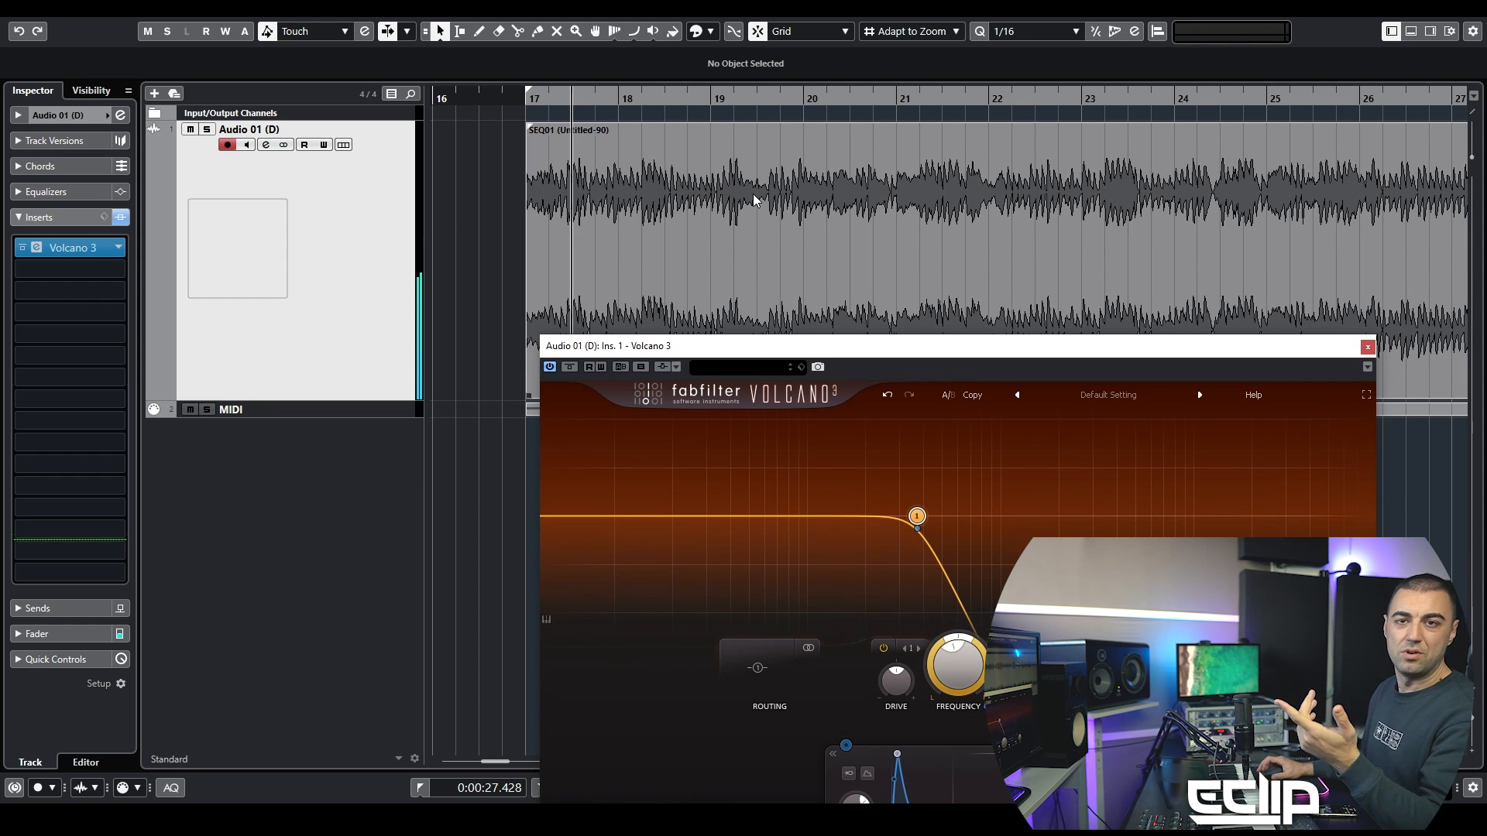
Step: Move the Volcano 3 window clear of the tracks and open the MIDI clip to view its repeating notes
drag(715, 355, 872, 452)
click(372, 408)
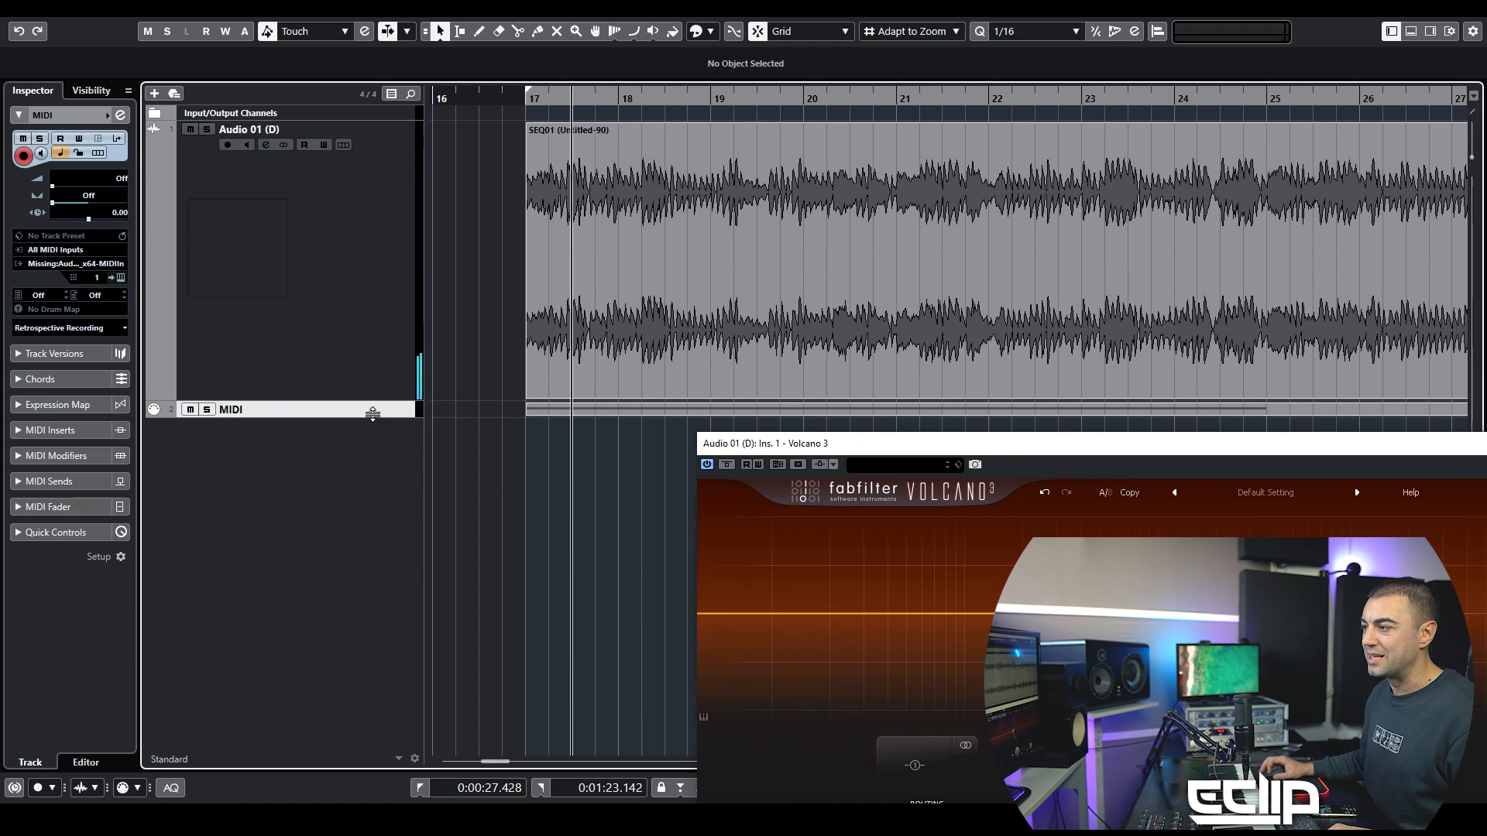
double_click(639, 275)
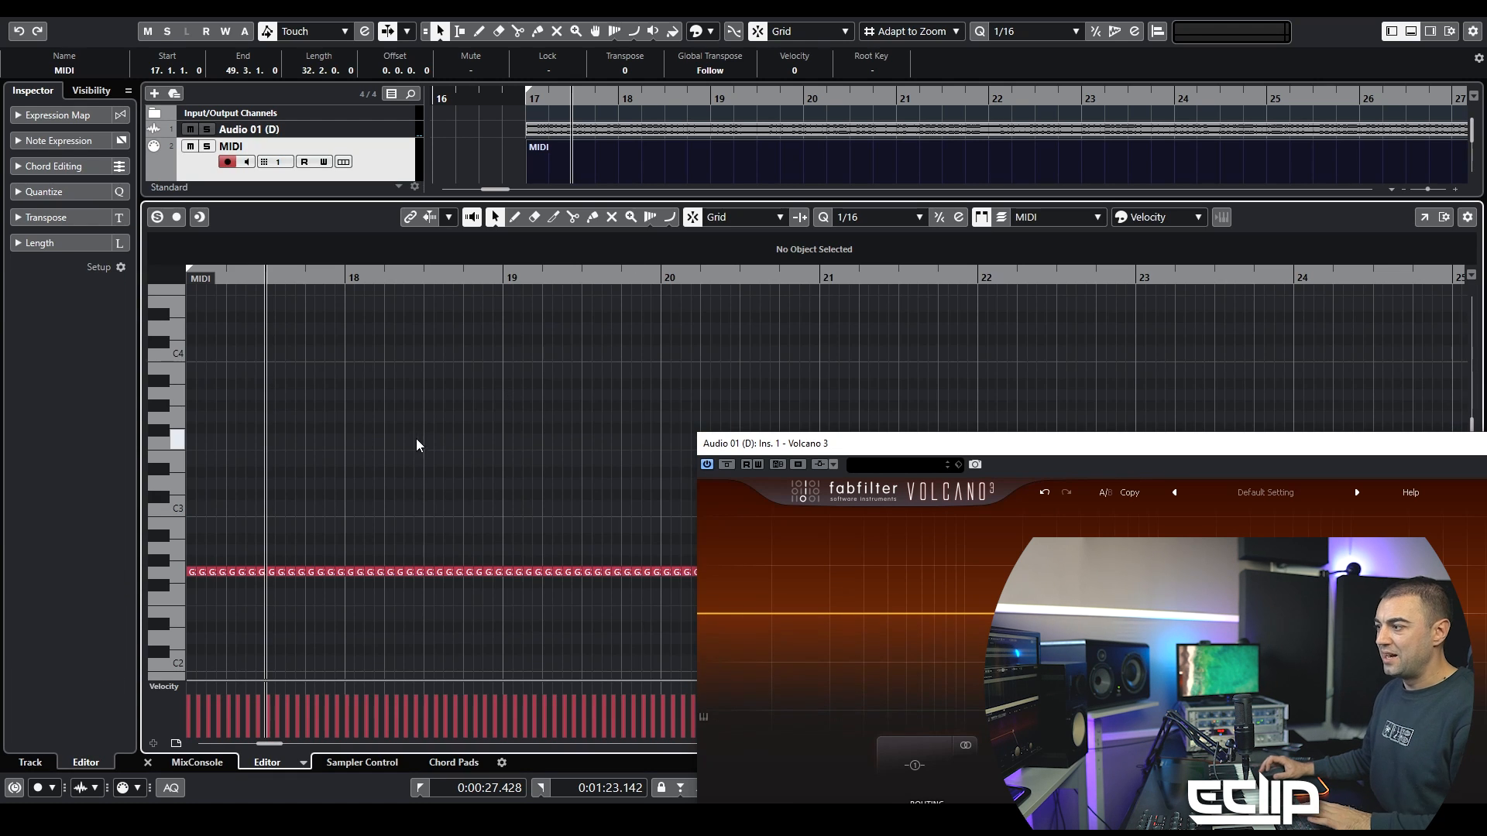
Step: Set EG 1's trigger to MIDI and route the MIDI track's output to Volcano 3 on Audio 01 (D)
click(871, 703)
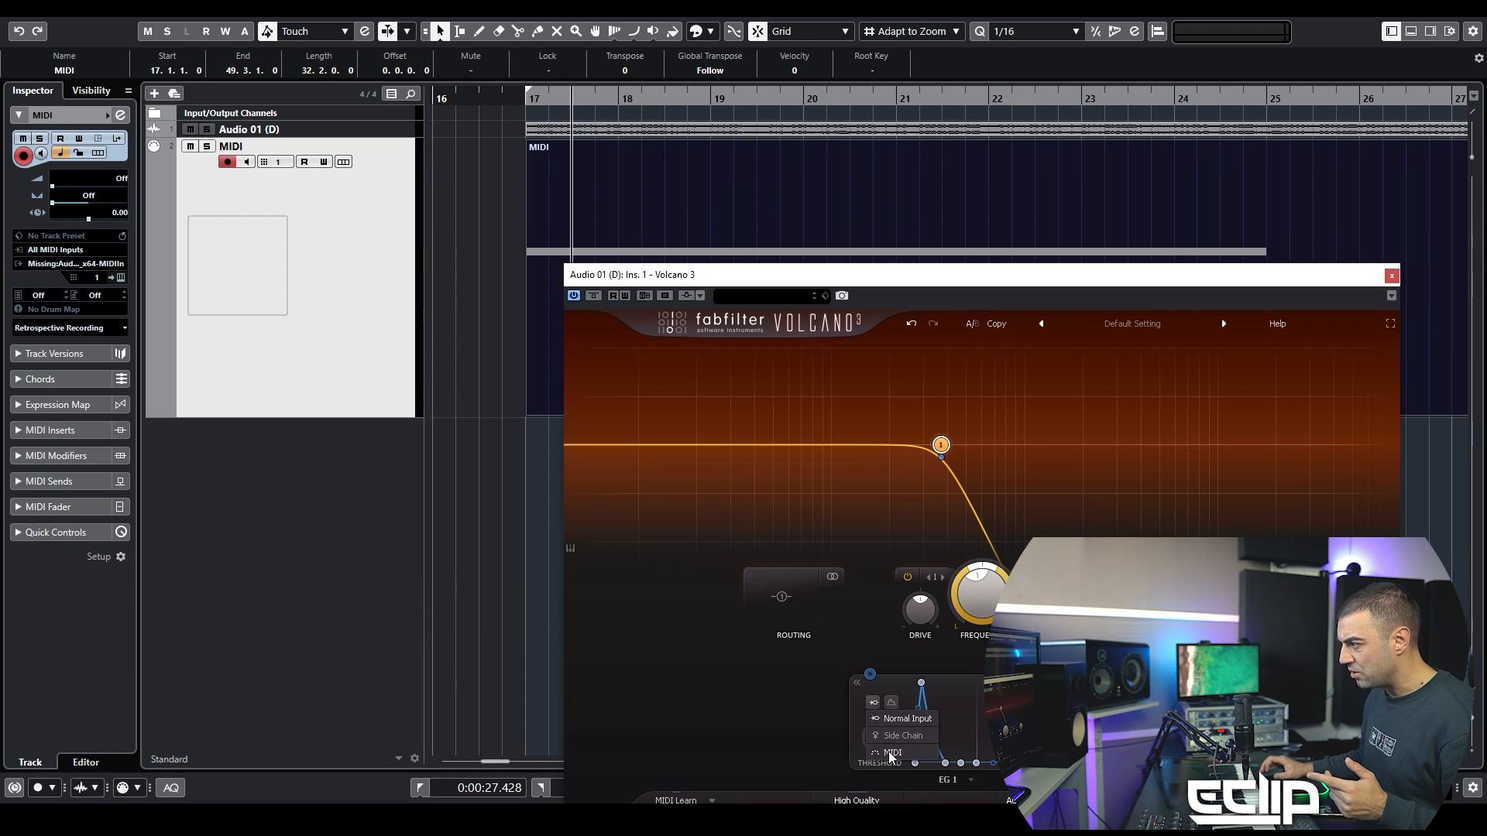
click(890, 752)
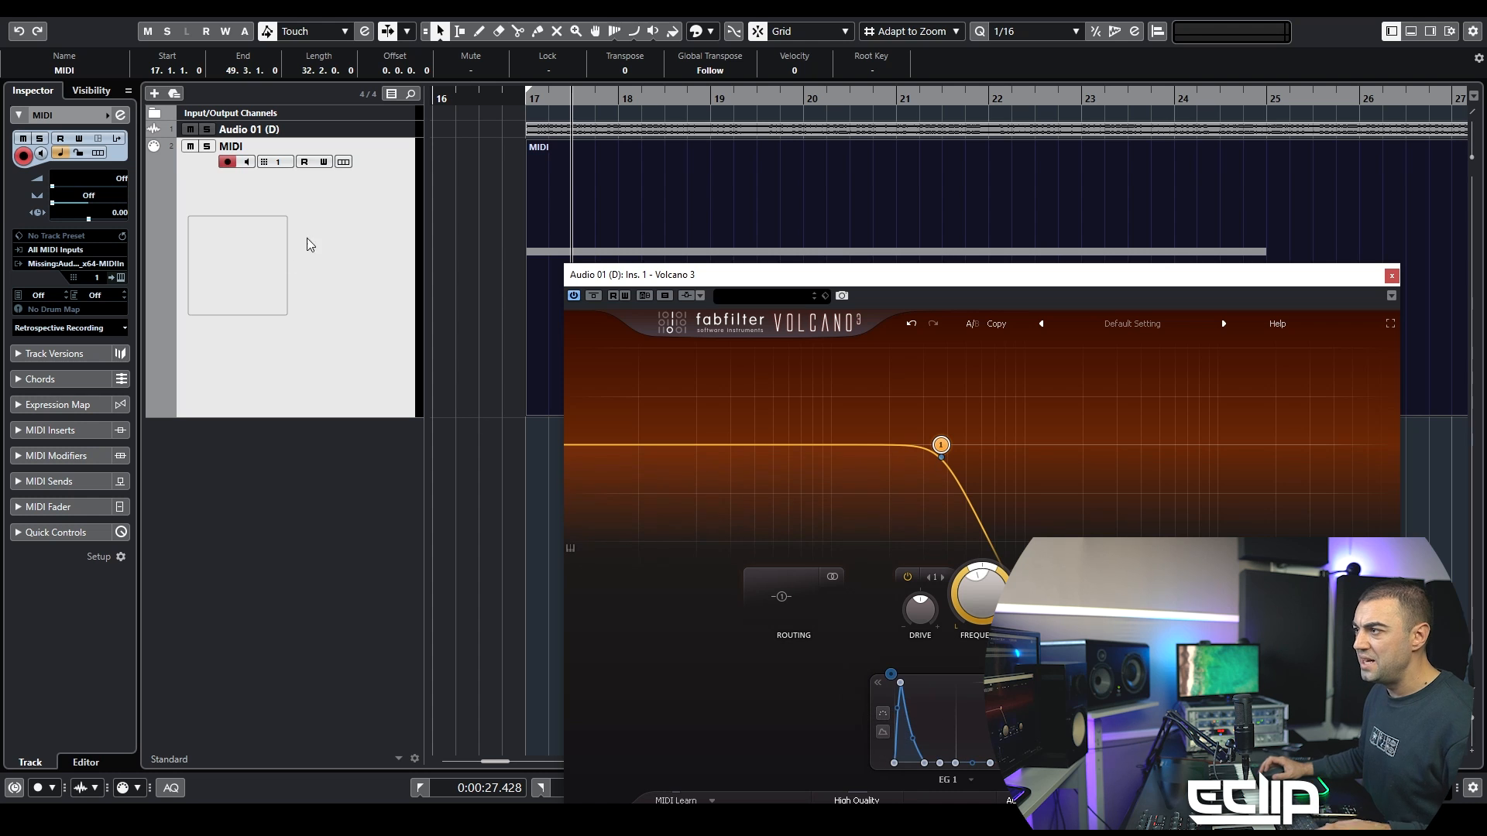
click(47, 264)
click(138, 379)
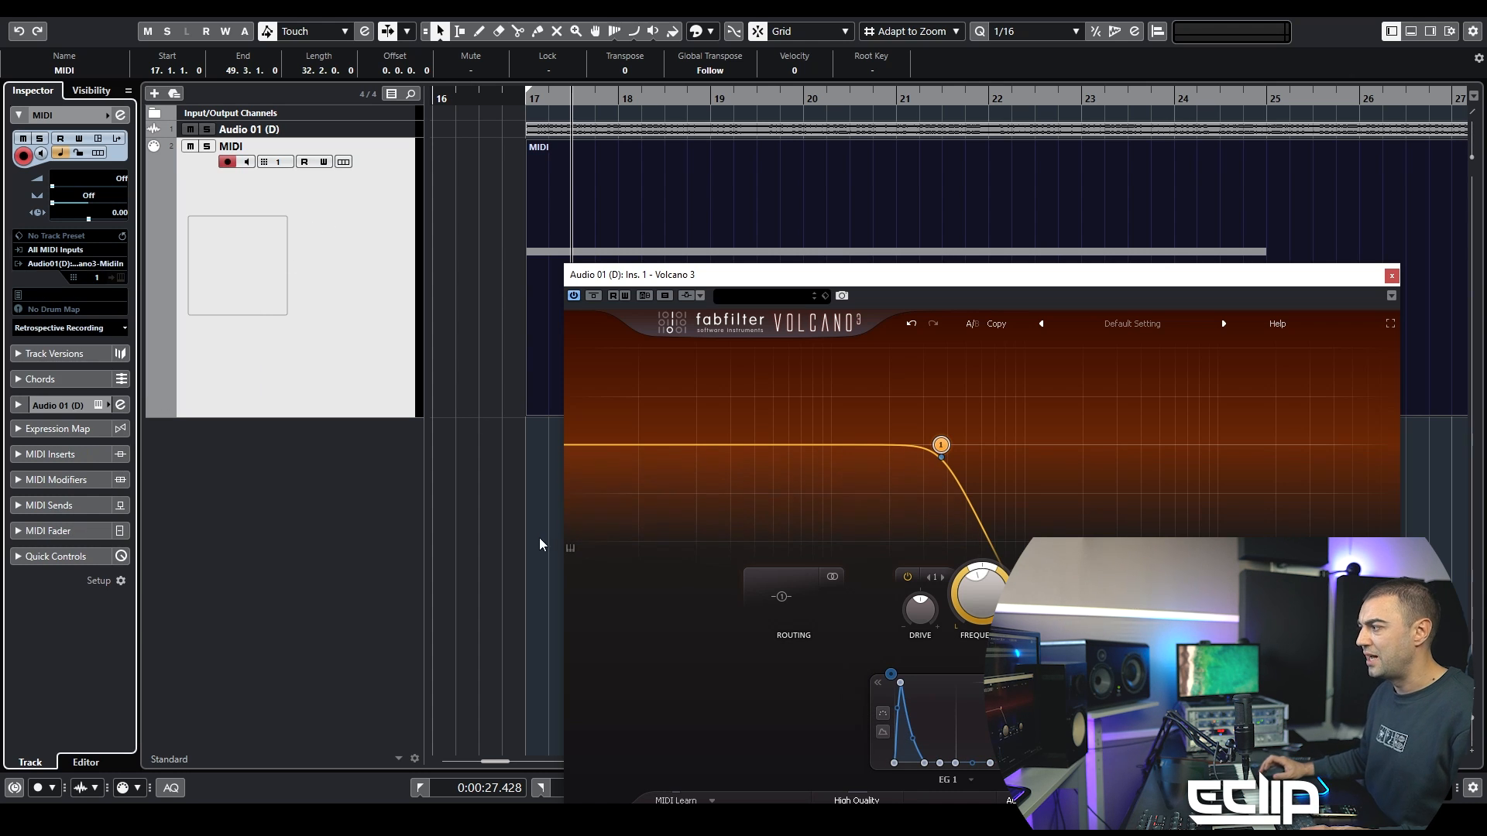
click(539, 538)
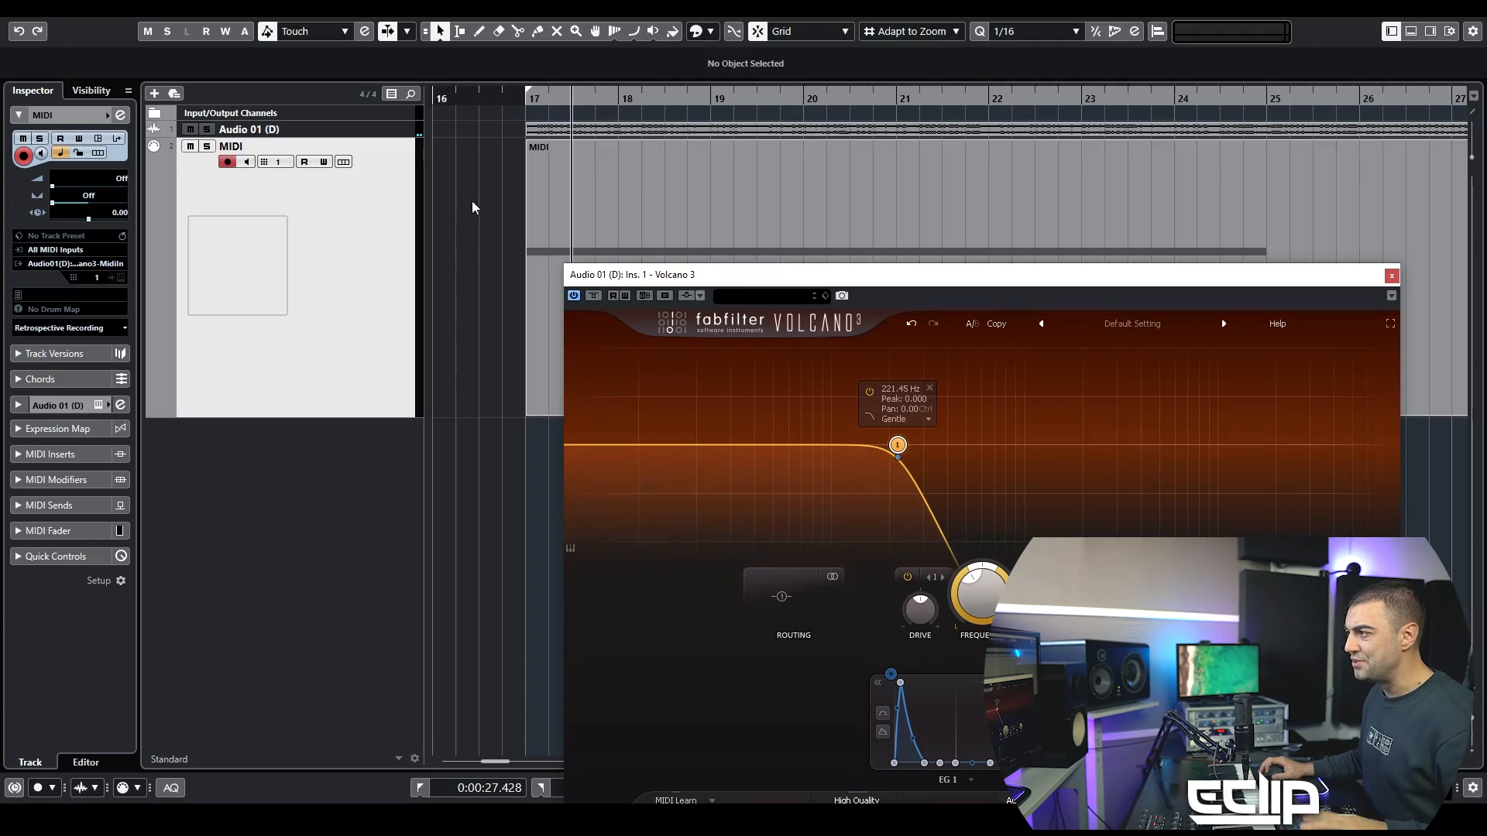
Step: Play the MIDI-triggered filter, comparing it with Volcano 3 bypassed while adjusting the filter 1 frequency and raising its peak
click(566, 205)
double_click(566, 205)
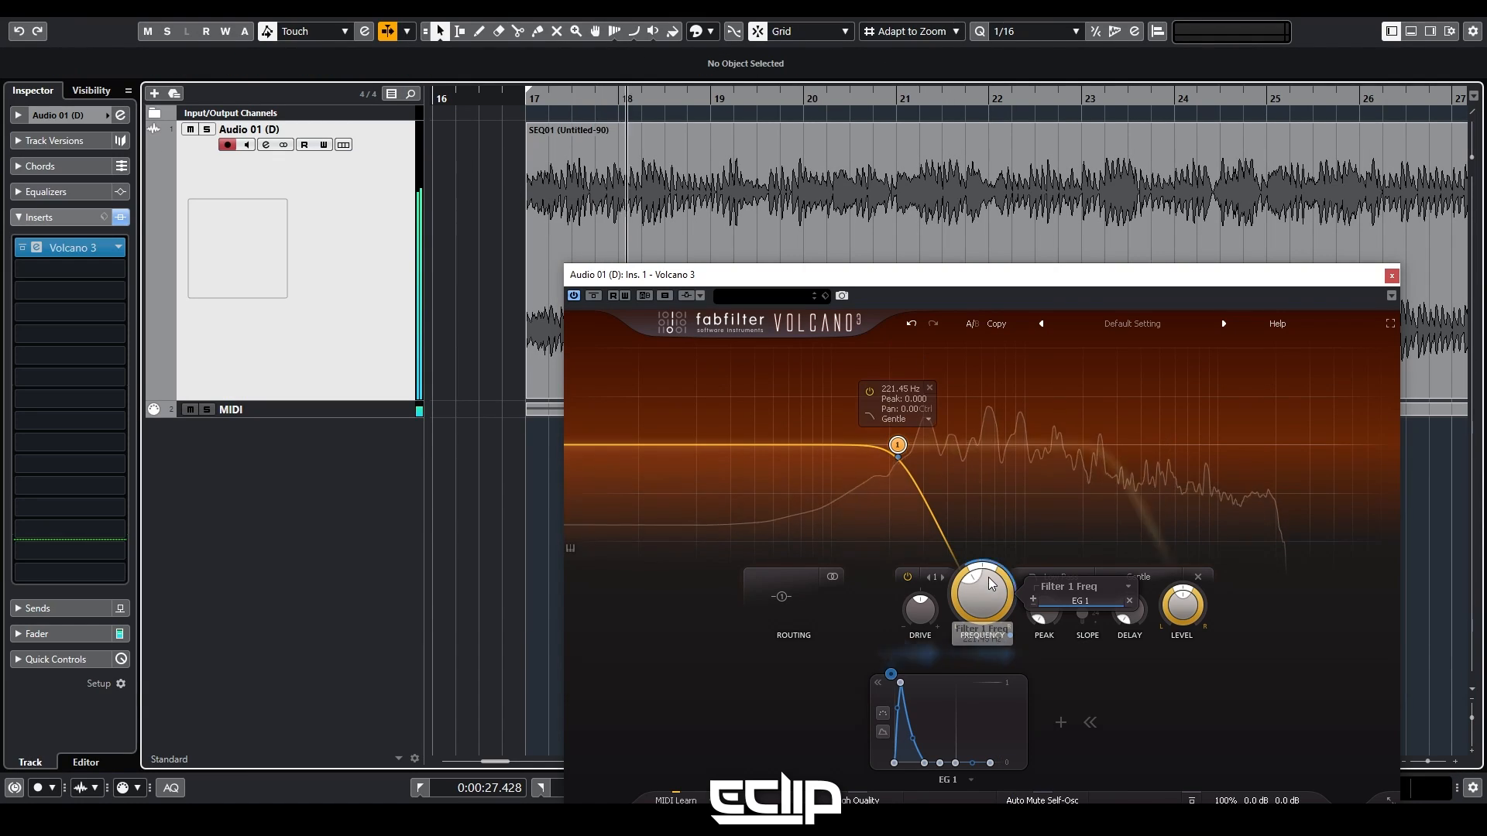
drag(992, 583, 983, 617)
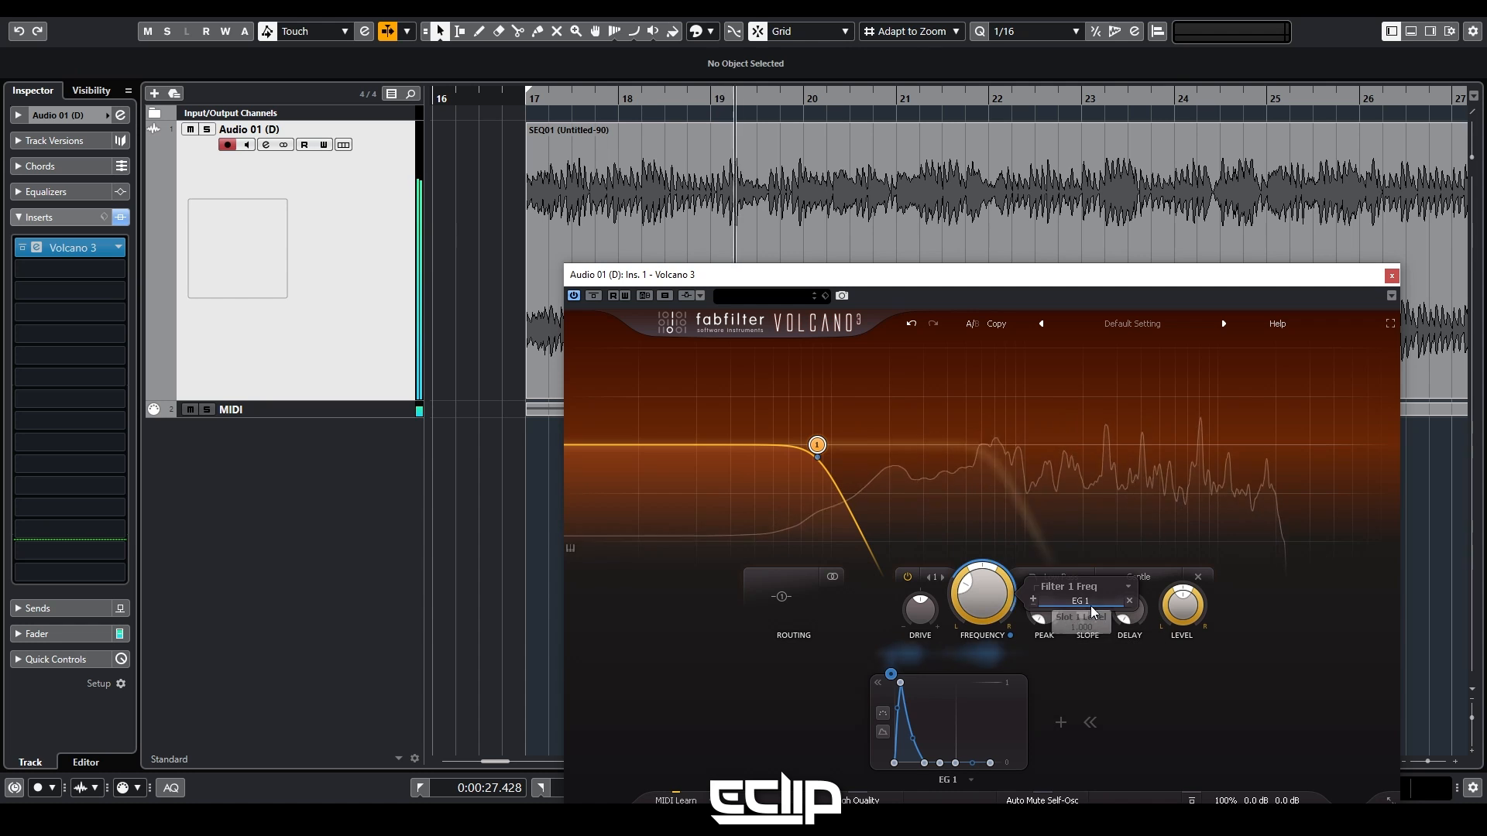
click(593, 296)
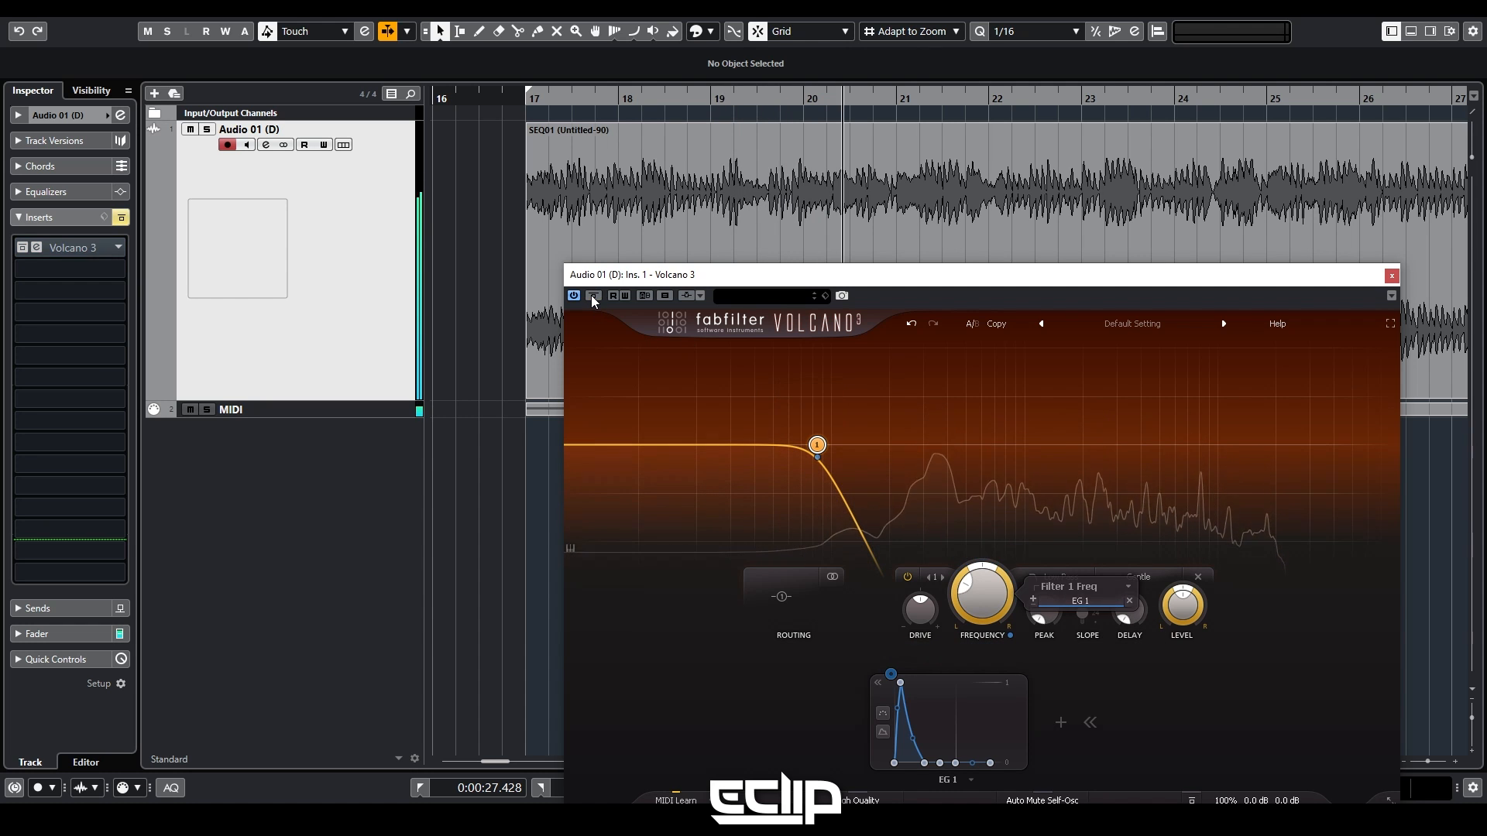
click(593, 296)
drag(981, 594, 1052, 520)
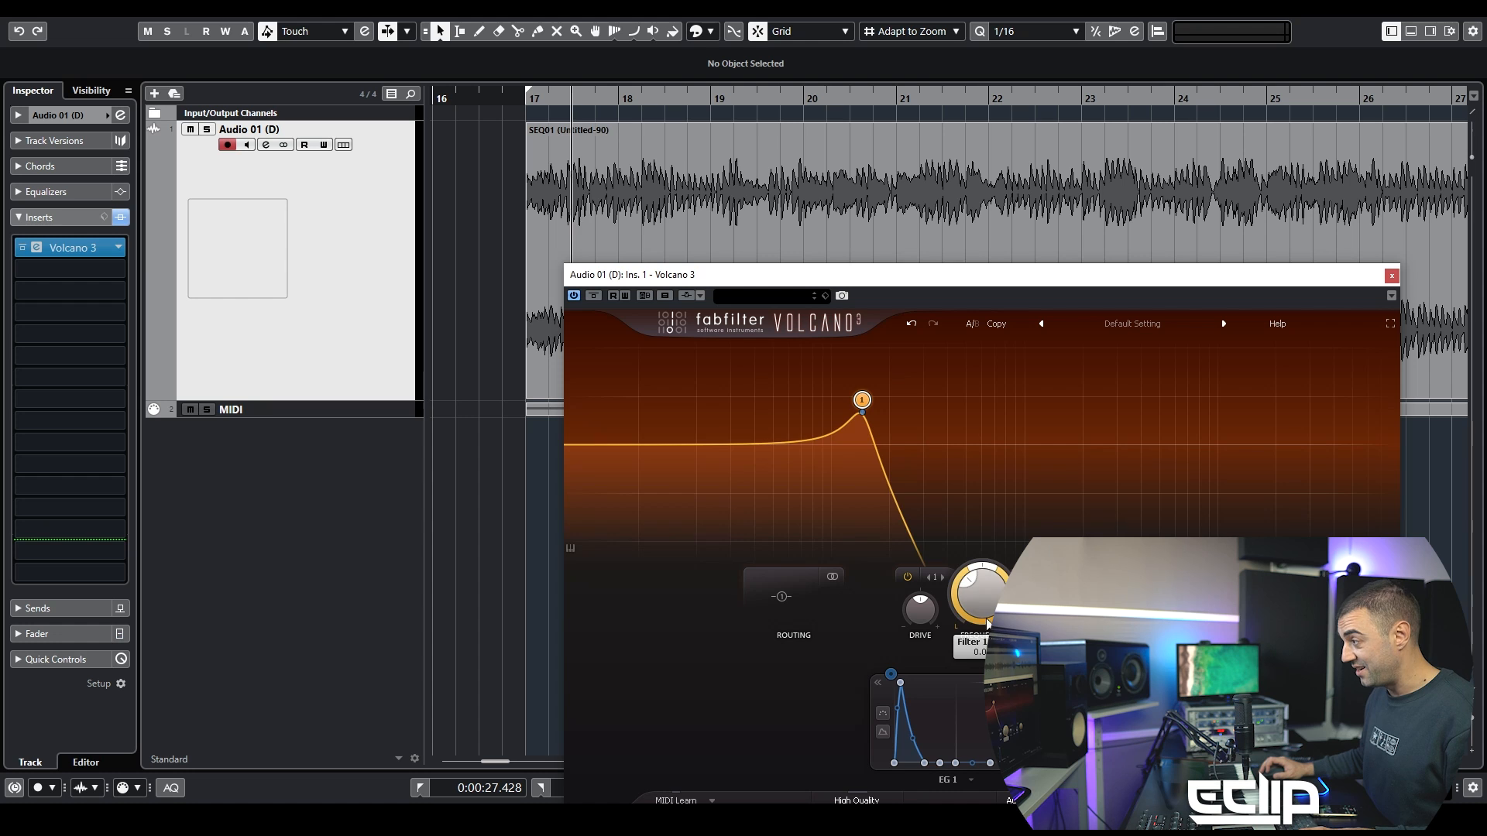
Step: Reduce filter 1's slope to 6 dB and lower its frequency to 52 Hz during playback
key(space)
drag(987, 624, 988, 657)
drag(1051, 593, 1107, 611)
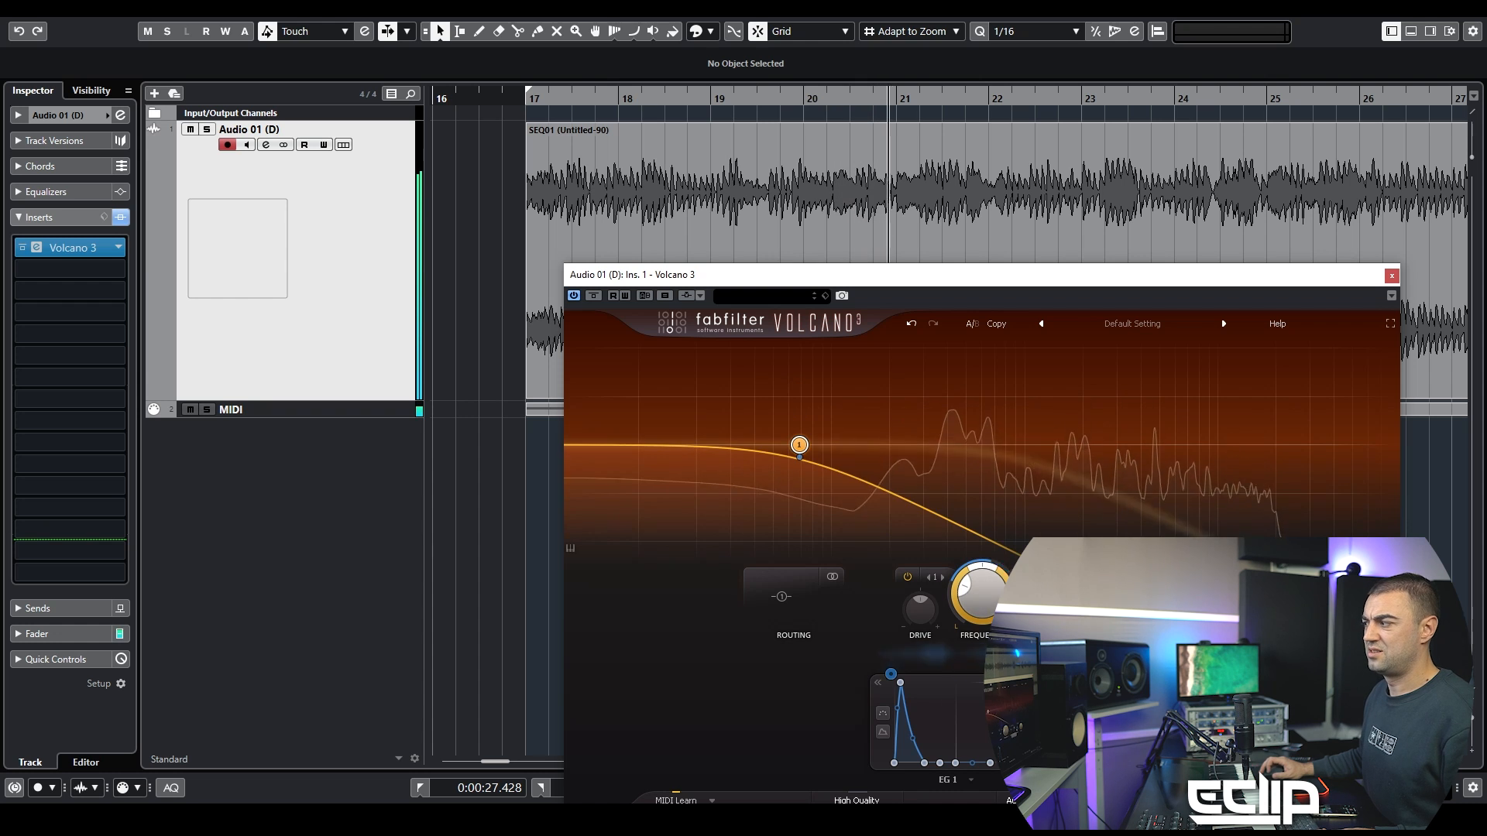
drag(985, 606, 985, 615)
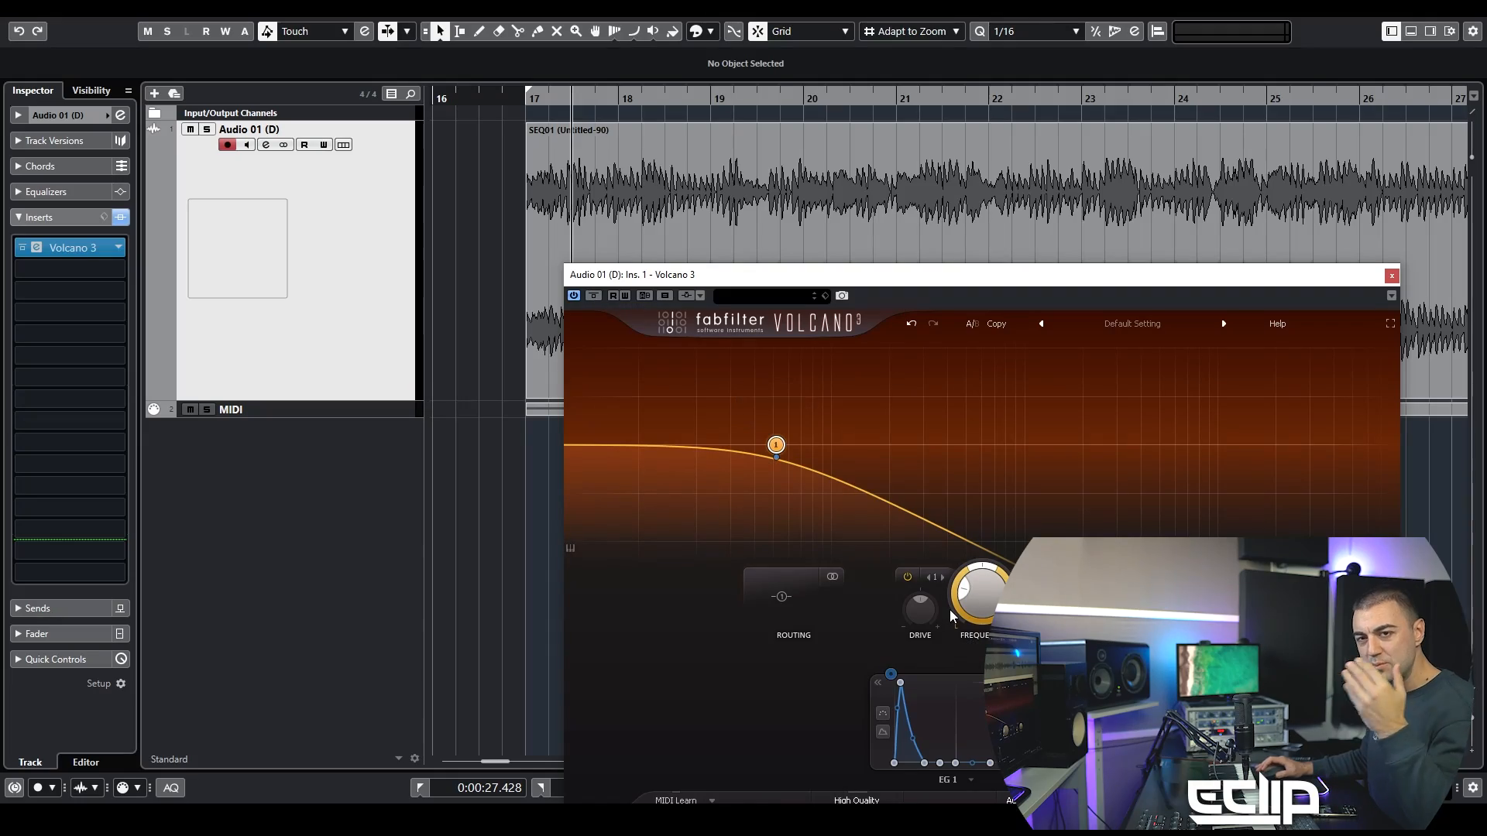
mouse_move(979, 578)
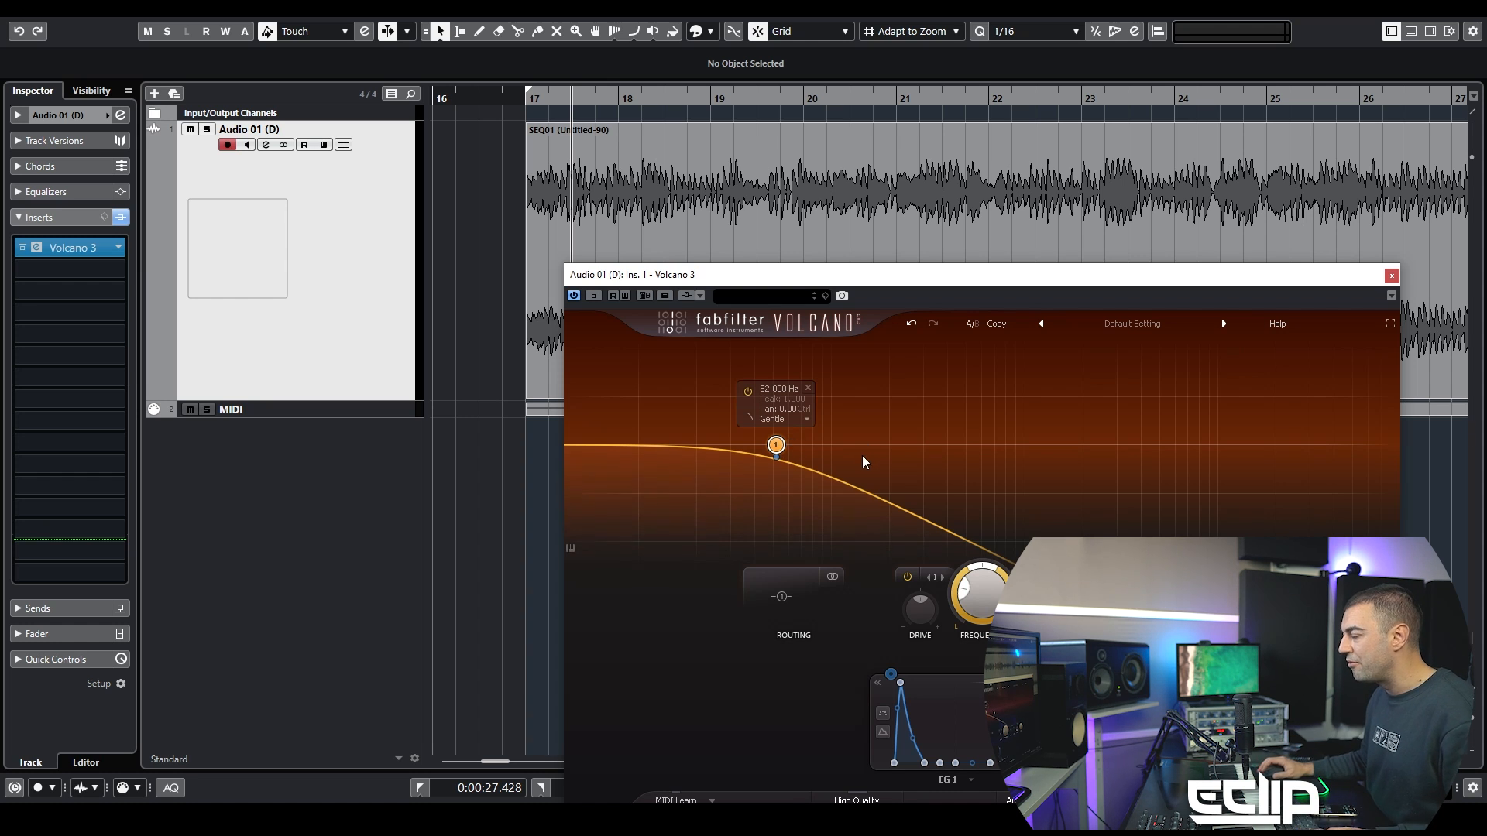
Step: Compare the clip with Volcano 3 bypassed and active, and raise the filter 1 frequency
key(space)
click(593, 296)
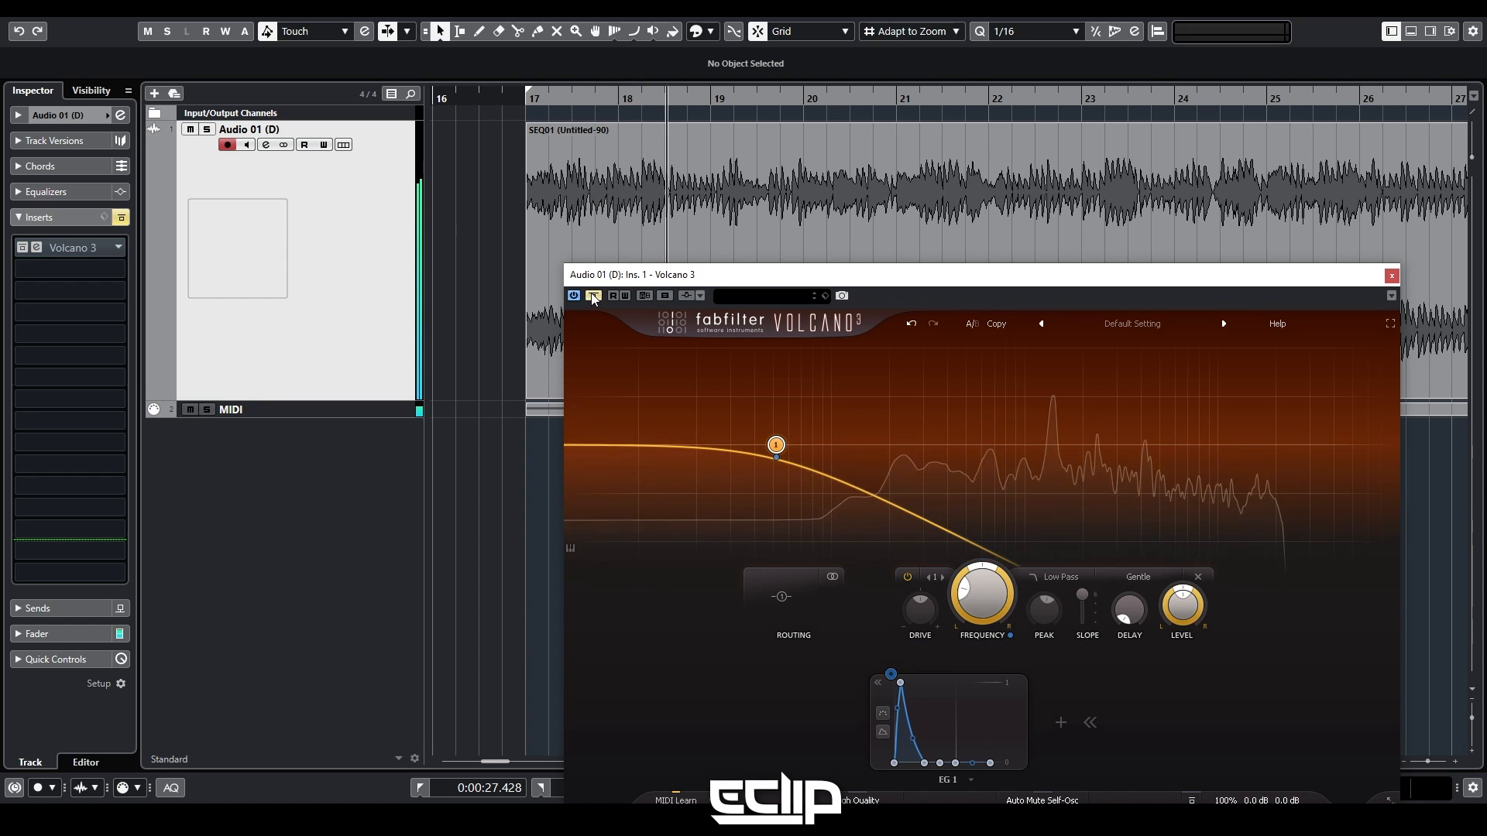
click(594, 297)
drag(984, 592, 988, 570)
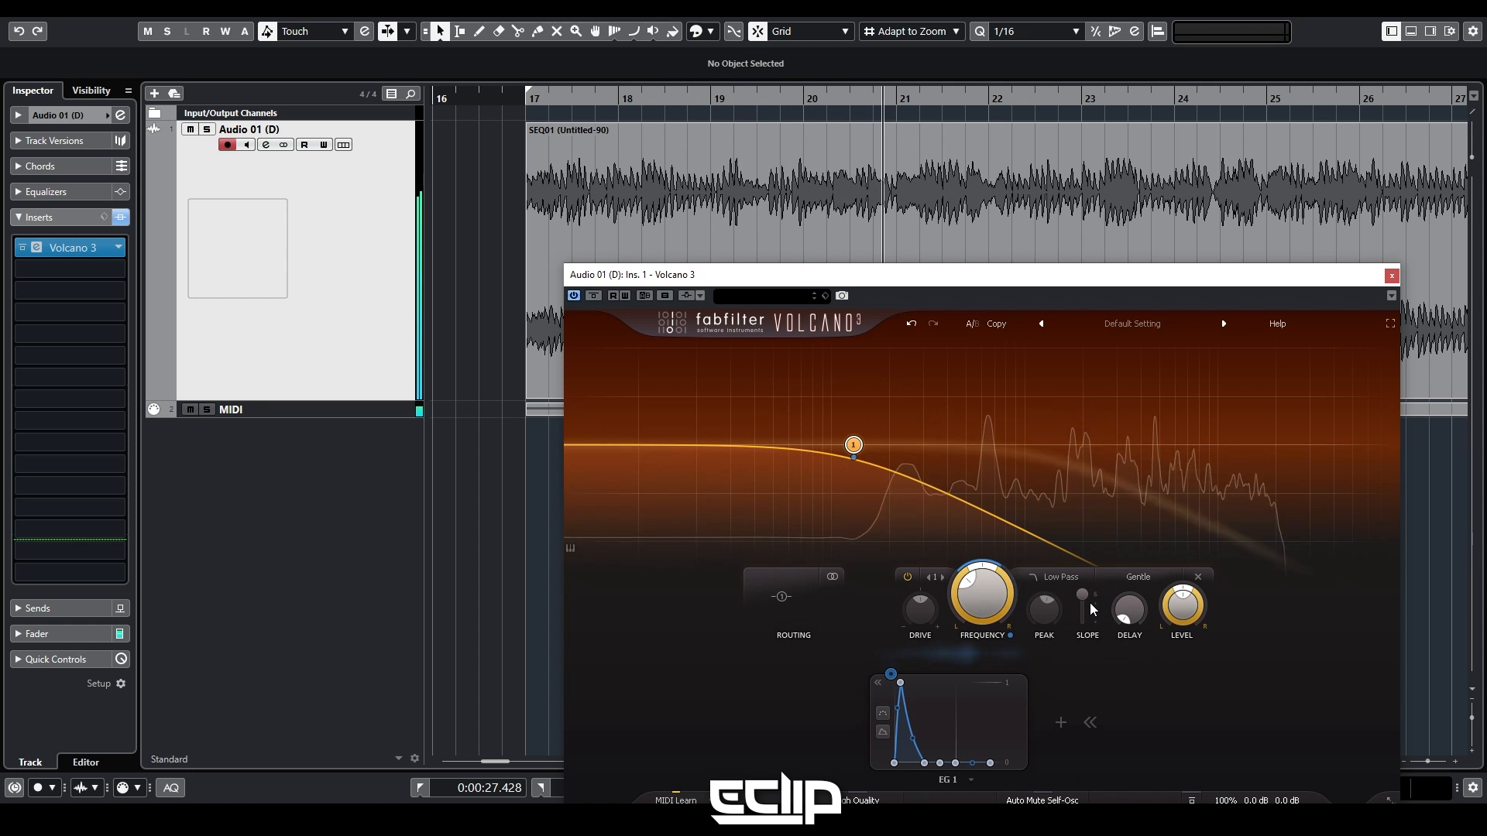
Step: Shorten EG 1's decay and lower filter 1 to 8.032 Hz, comparing the result with the bypassed sound
mouse_move(904, 763)
mouse_down()
mouse_move(970, 772)
mouse_move(888, 768)
mouse_up()
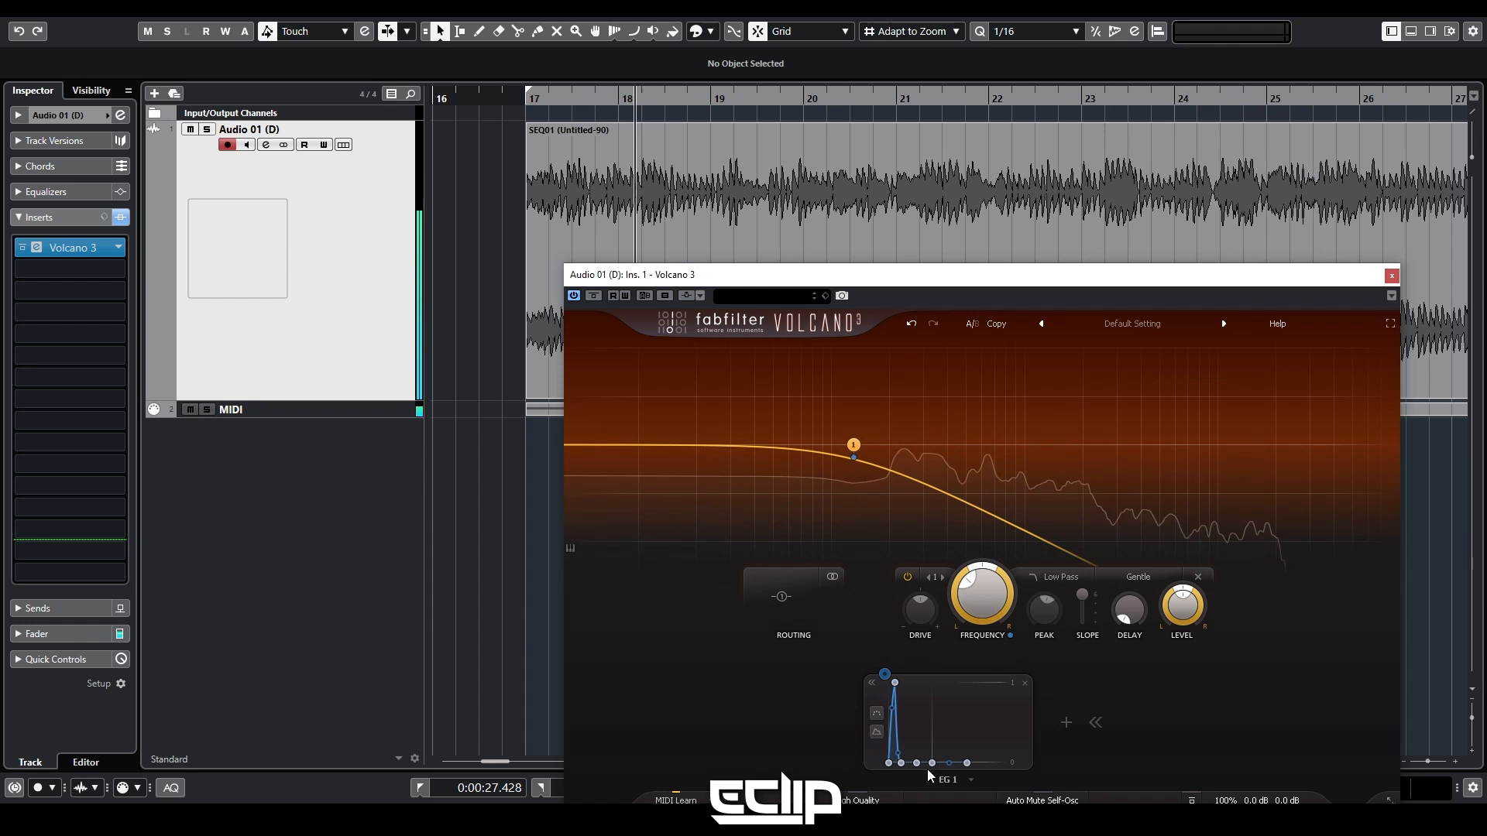
drag(903, 765, 926, 763)
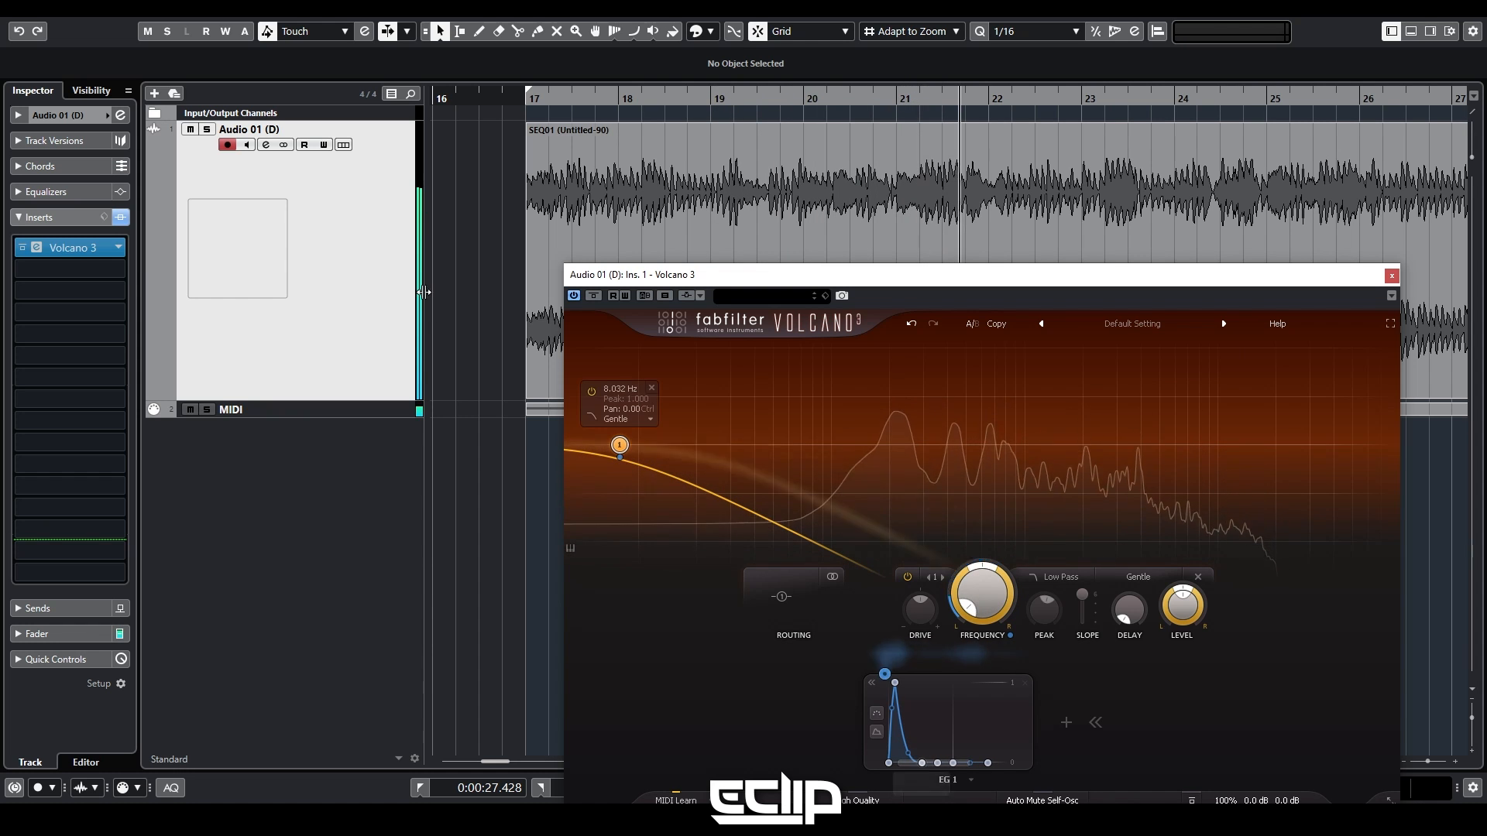
click(594, 295)
click(593, 296)
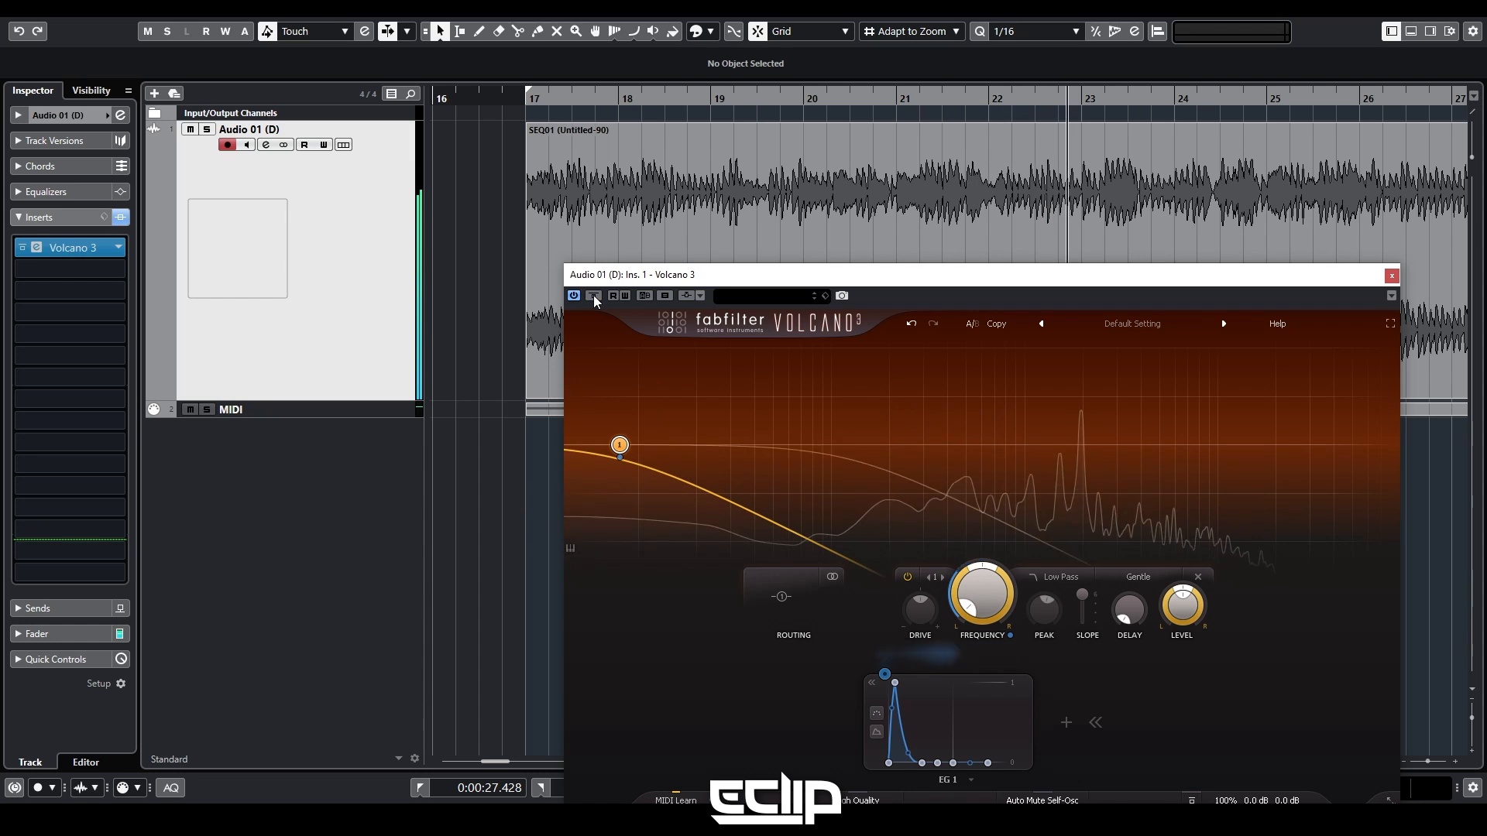
click(593, 296)
click(594, 295)
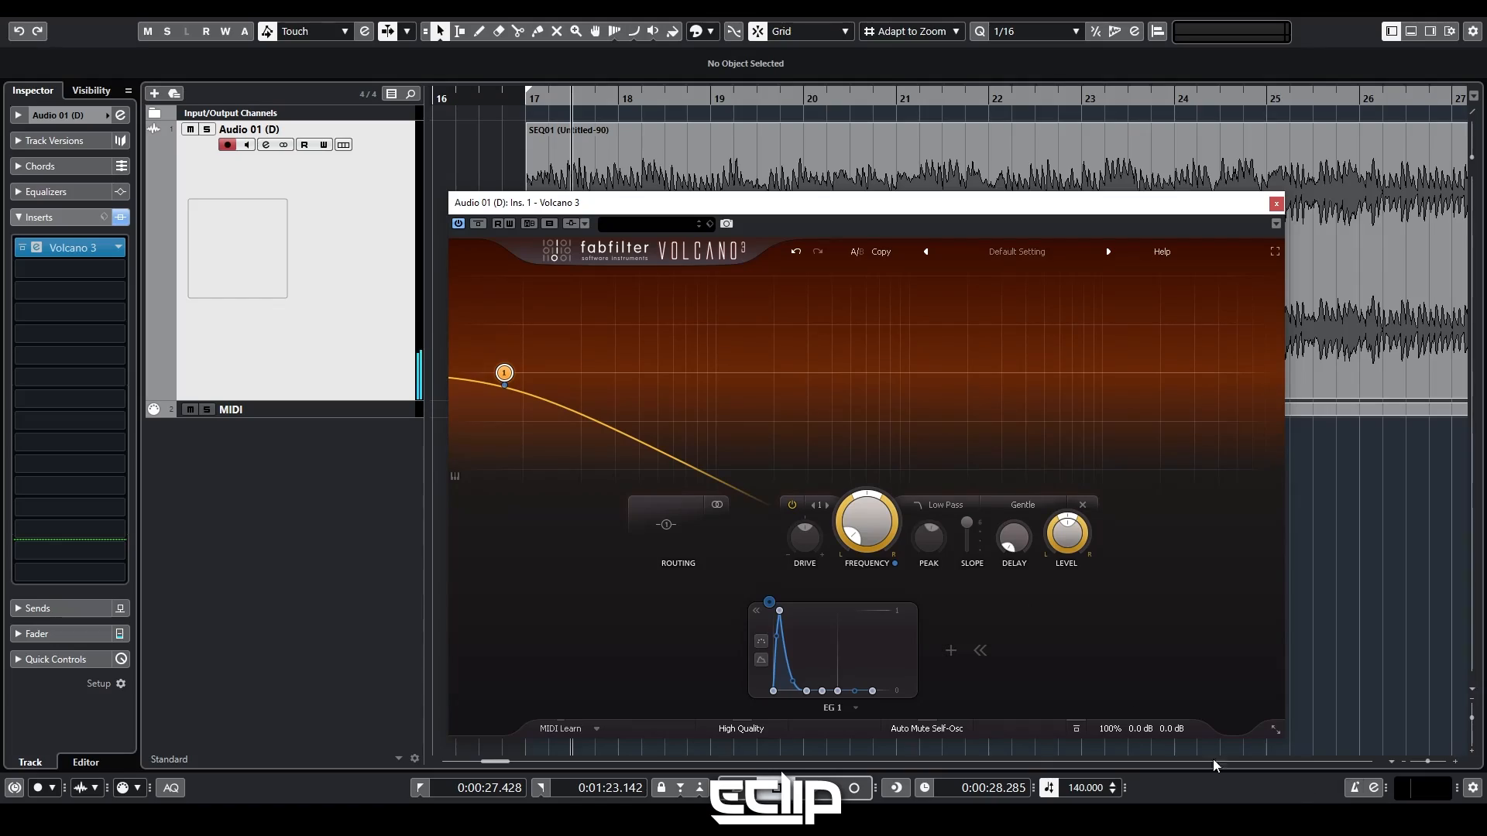
Step: Add an XLFO in Volcano 3, set the output mix to 55% and assign the XLFO to modulate the mix
mouse_move(1104, 732)
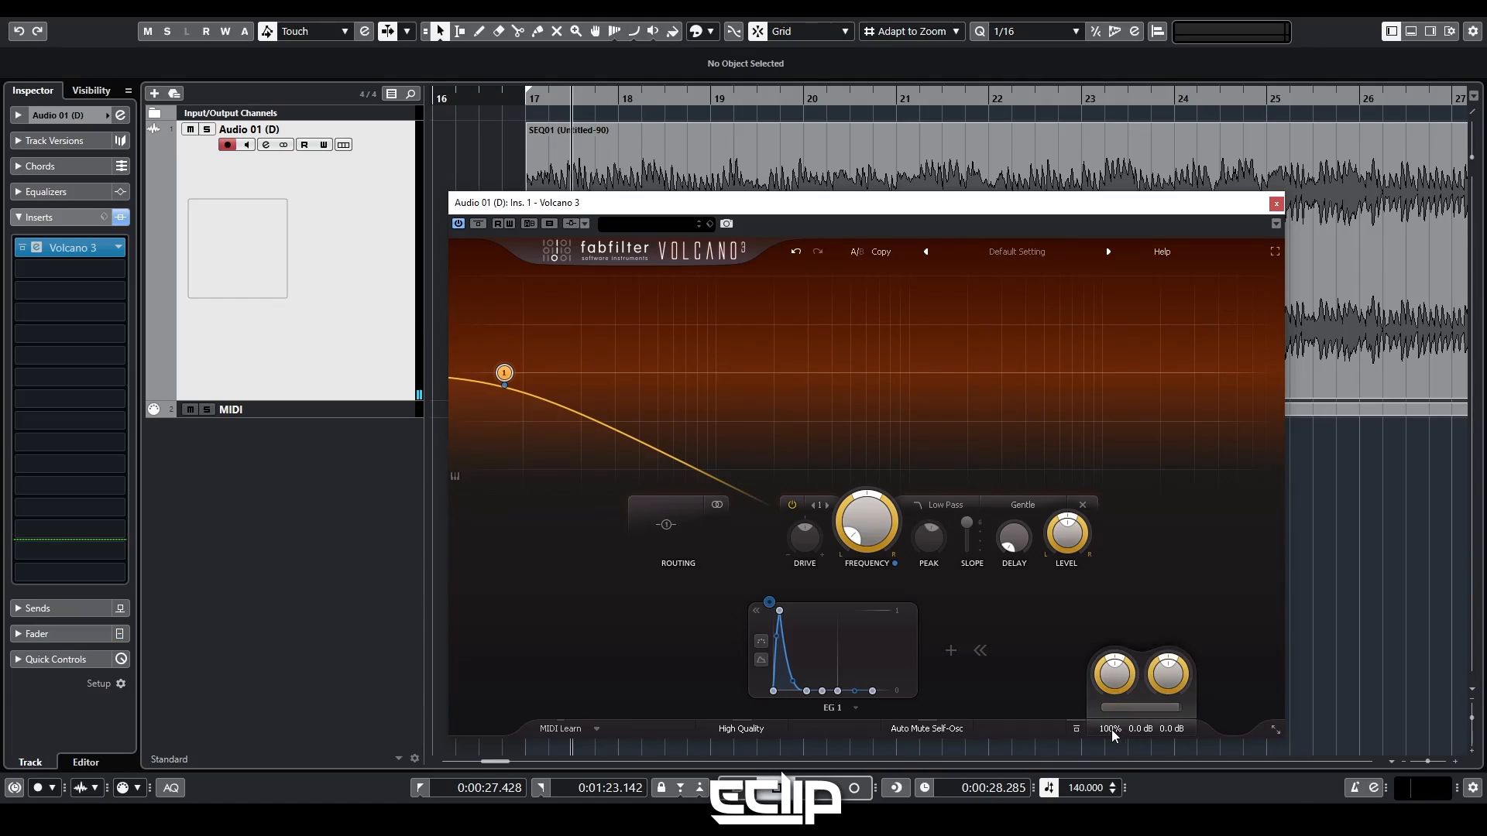
click(952, 651)
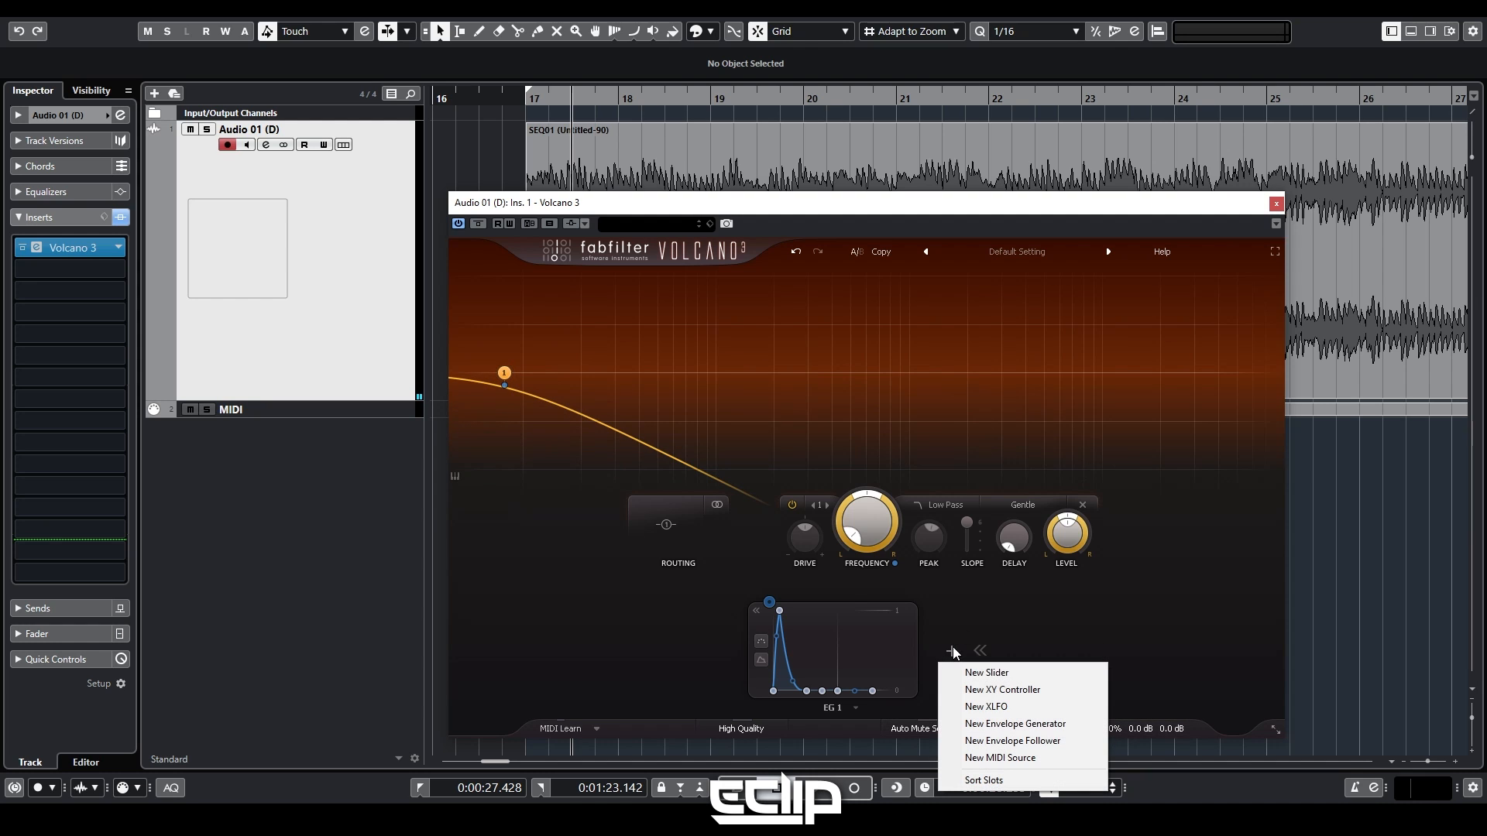
click(973, 707)
mouse_move(1140, 706)
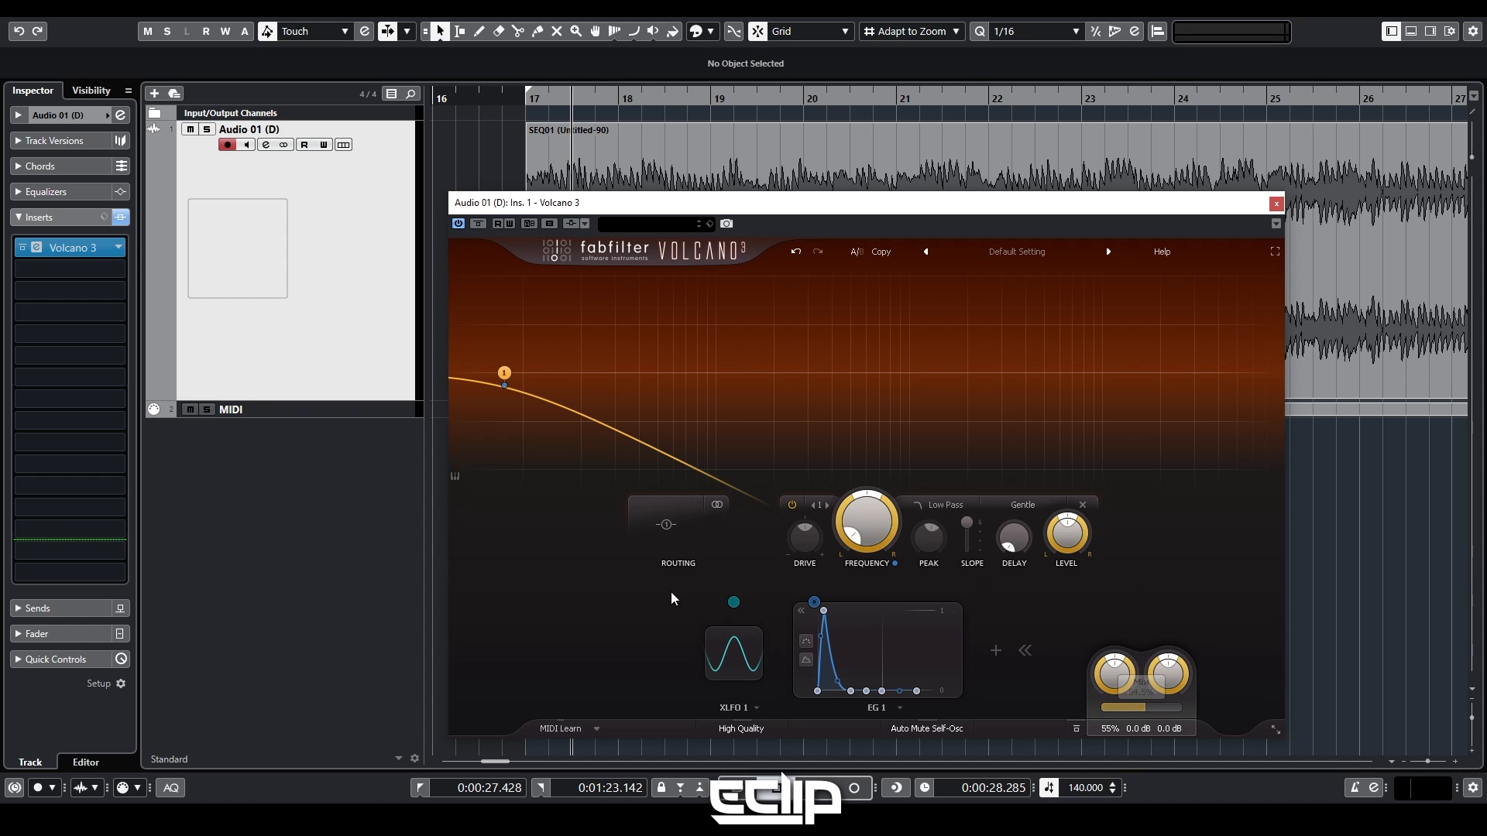
drag(736, 602, 1135, 706)
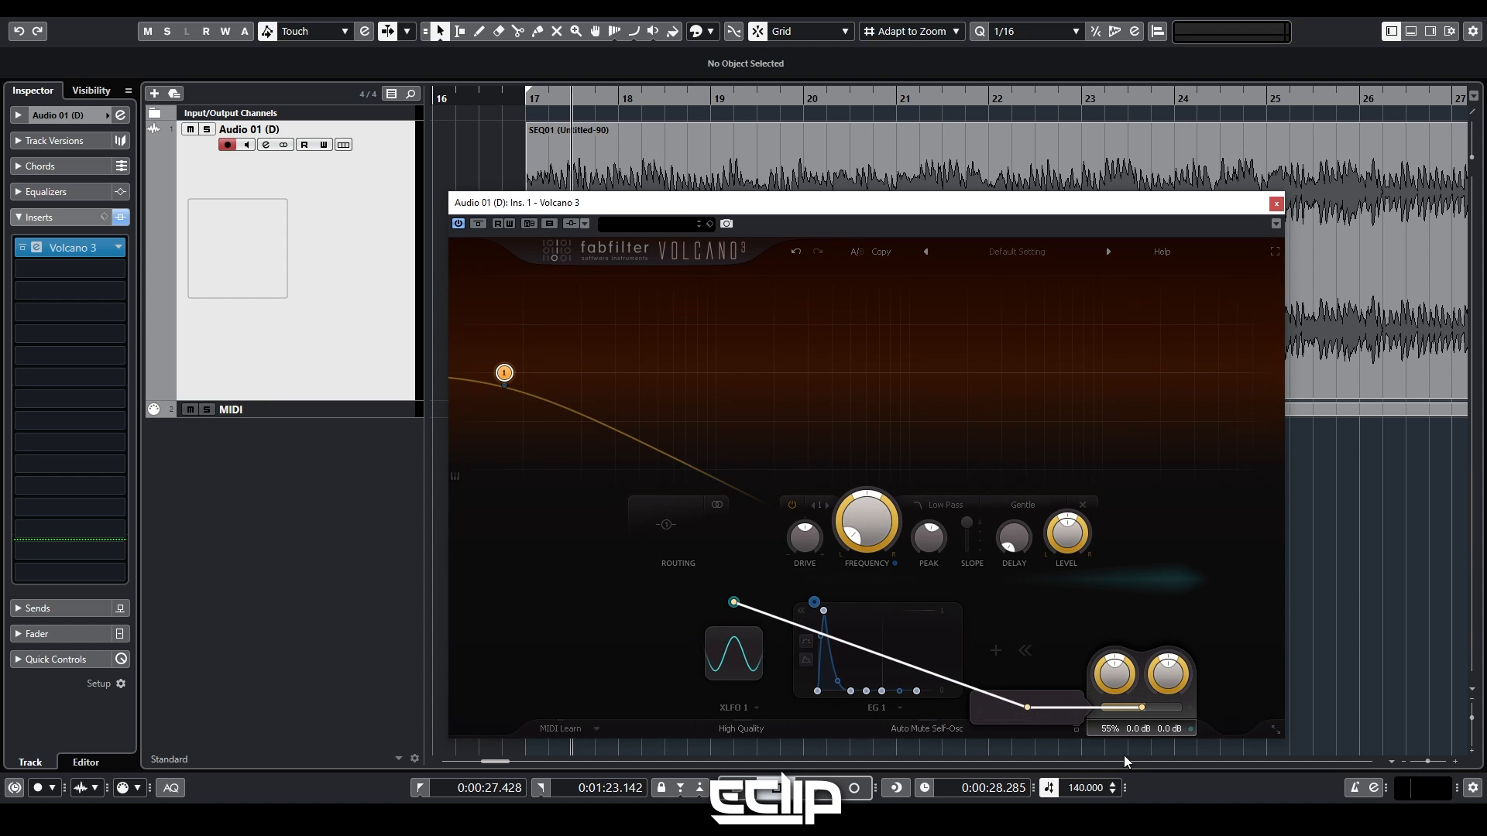
key(space)
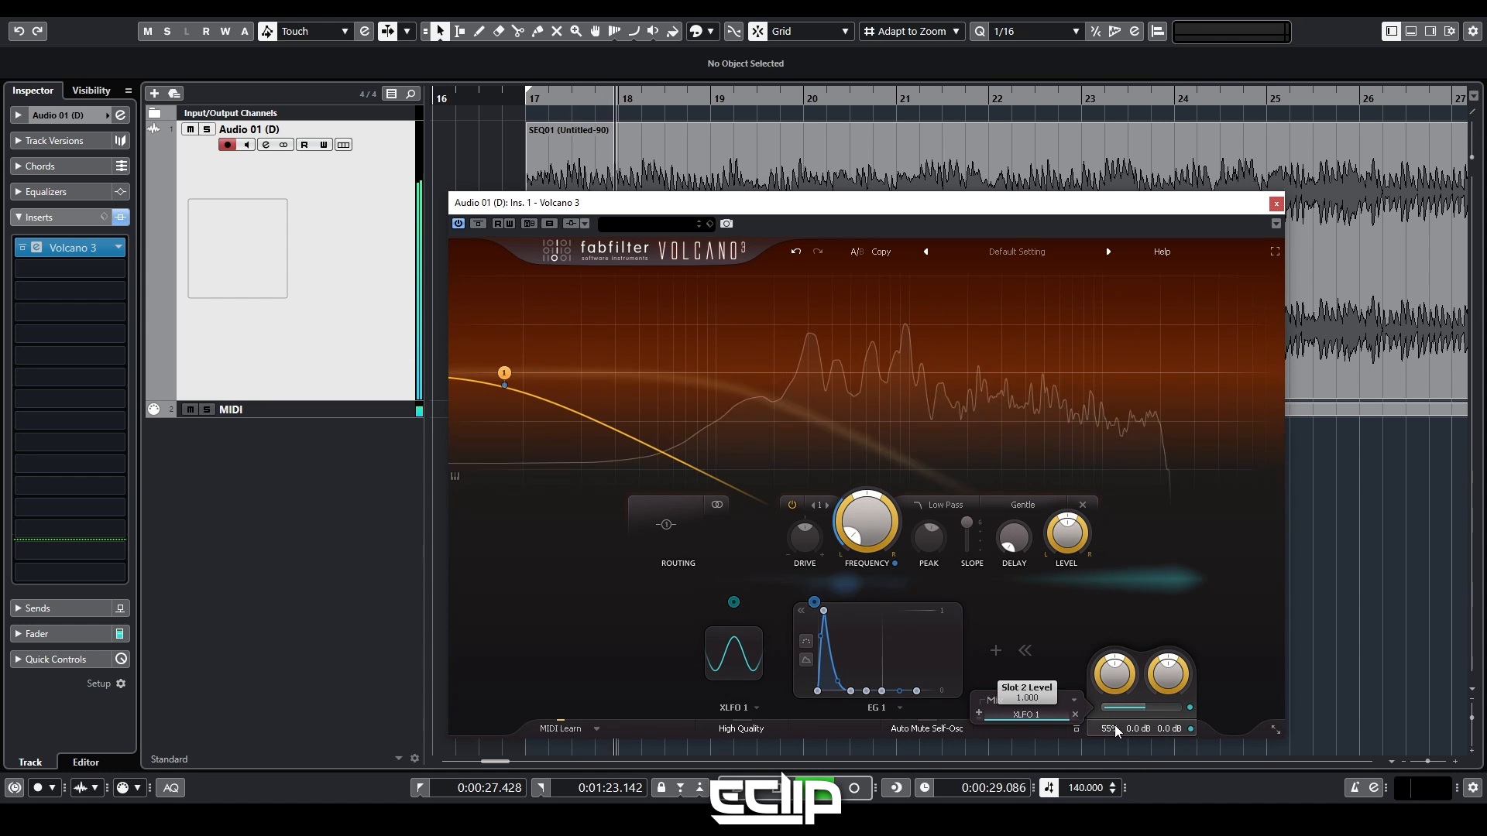
Step: Load the Sample & Hold preset into XLFO 1 and synchronise its rate to 1/16
click(725, 664)
key(space)
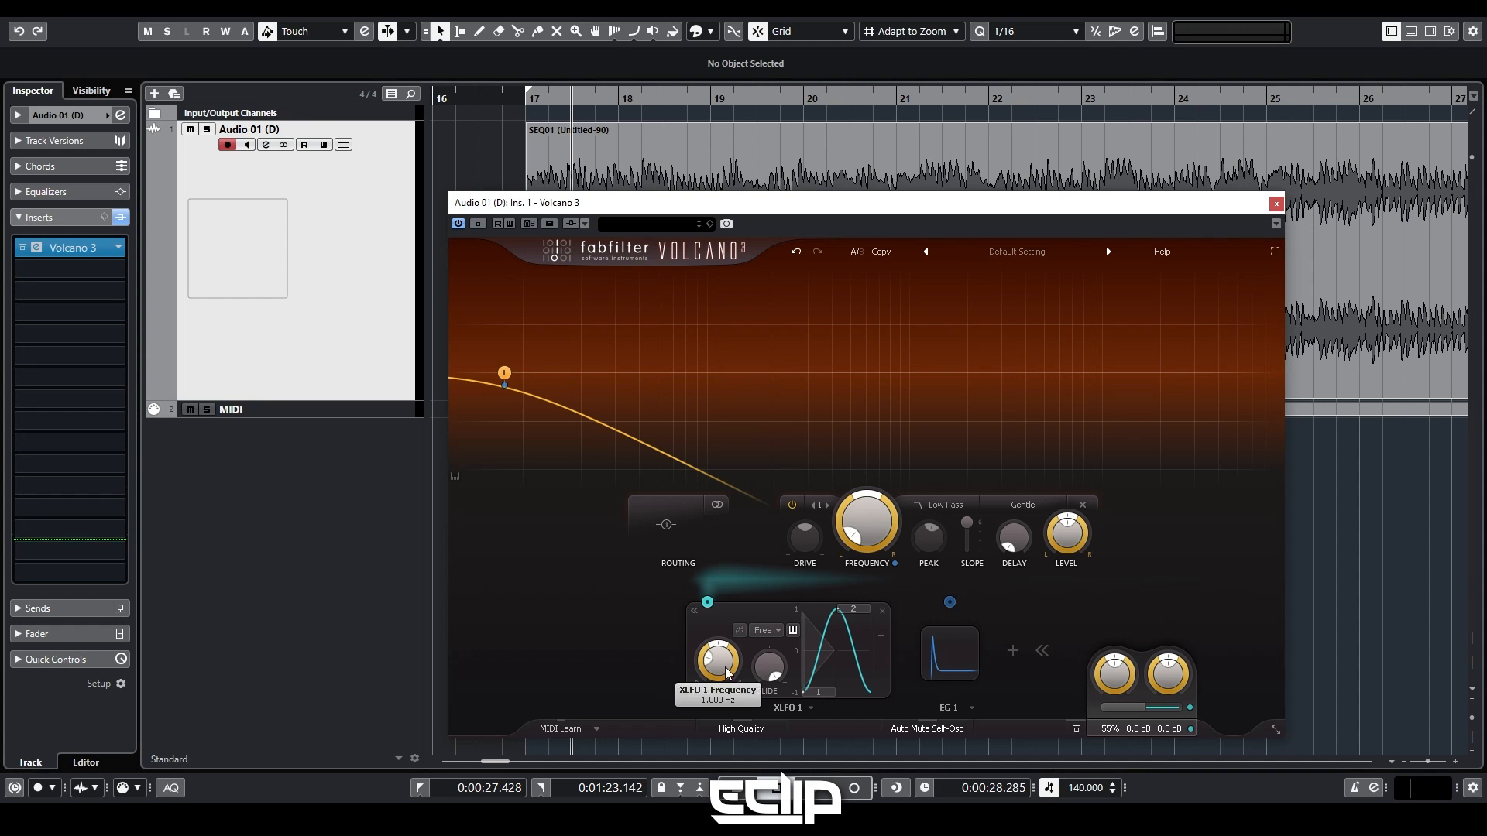
click(809, 710)
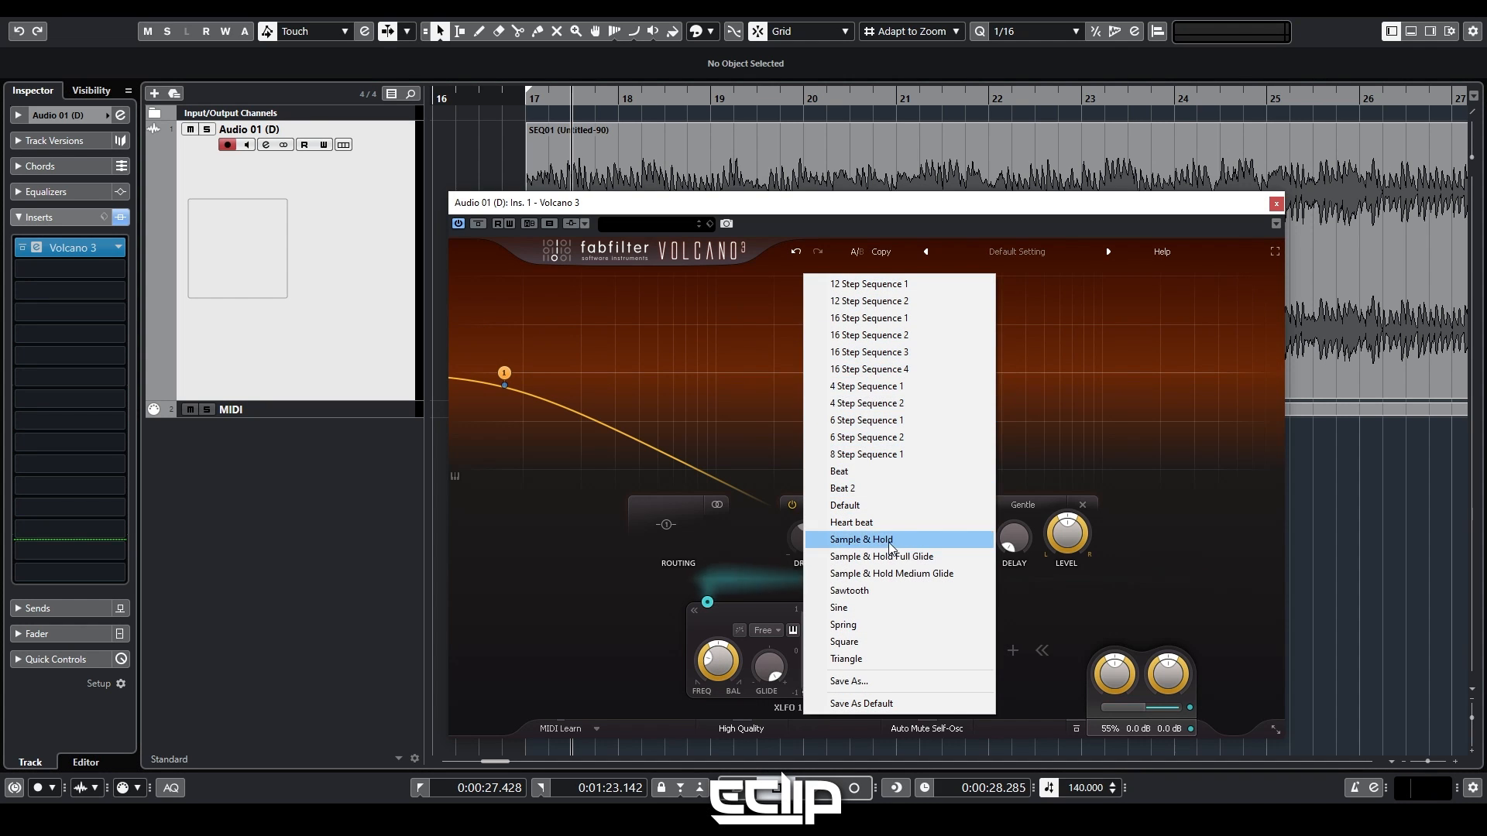
click(861, 539)
click(784, 630)
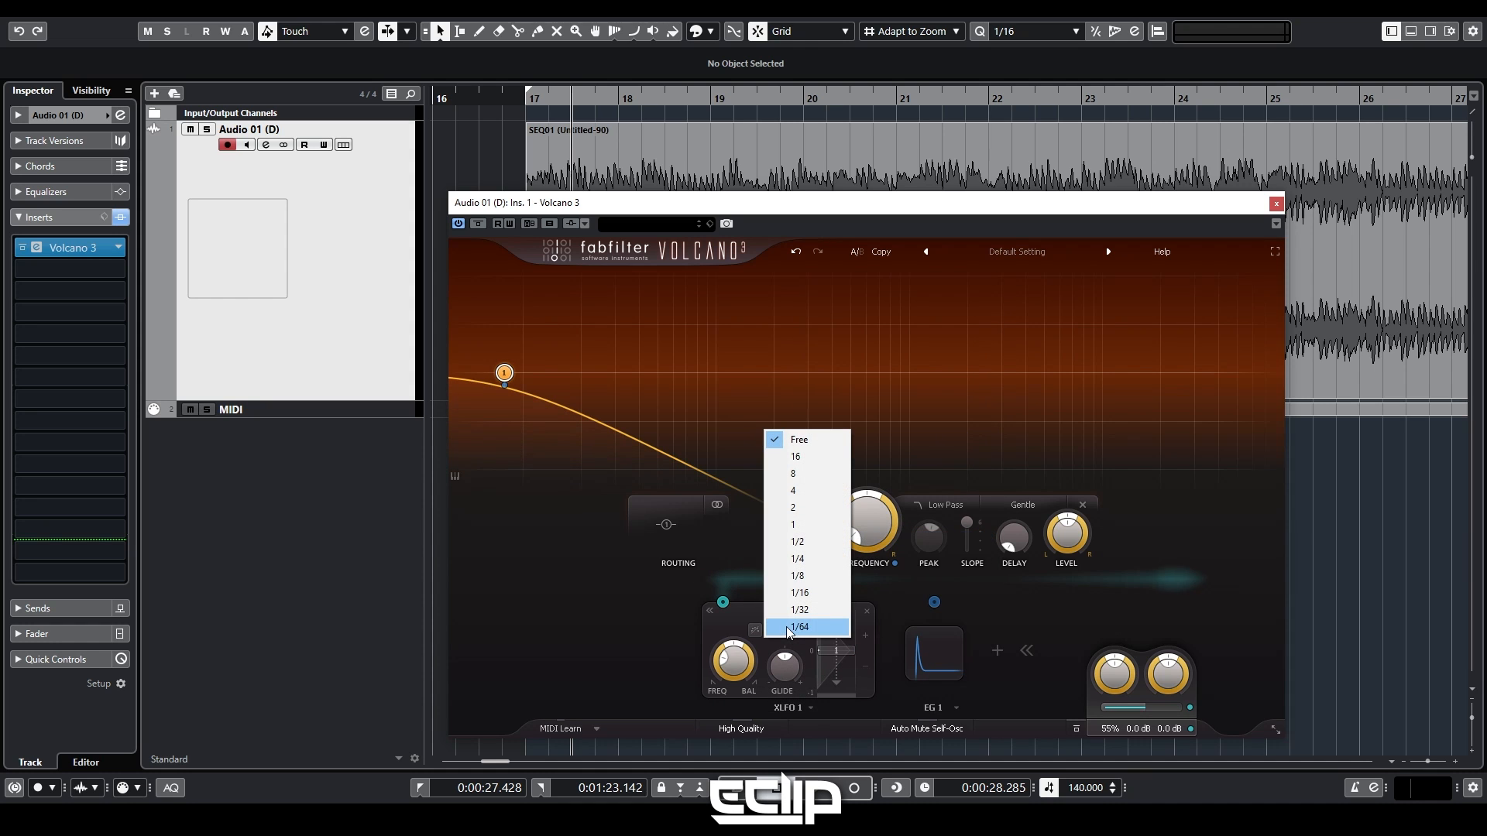
click(804, 593)
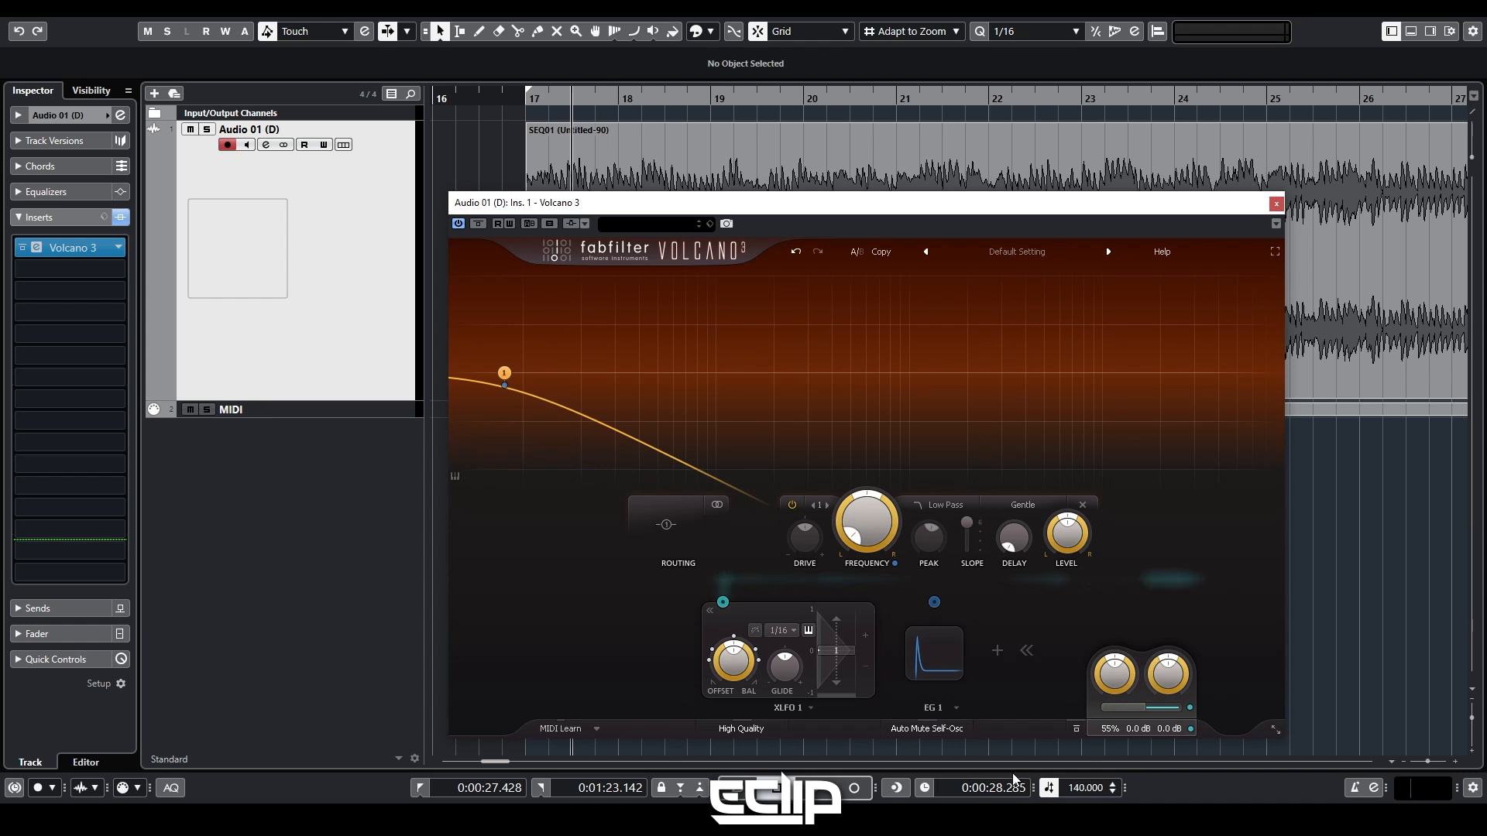
Step: Play the clip with the randomised mix modulation and lower Volcano 3's mix to 0%
key(space)
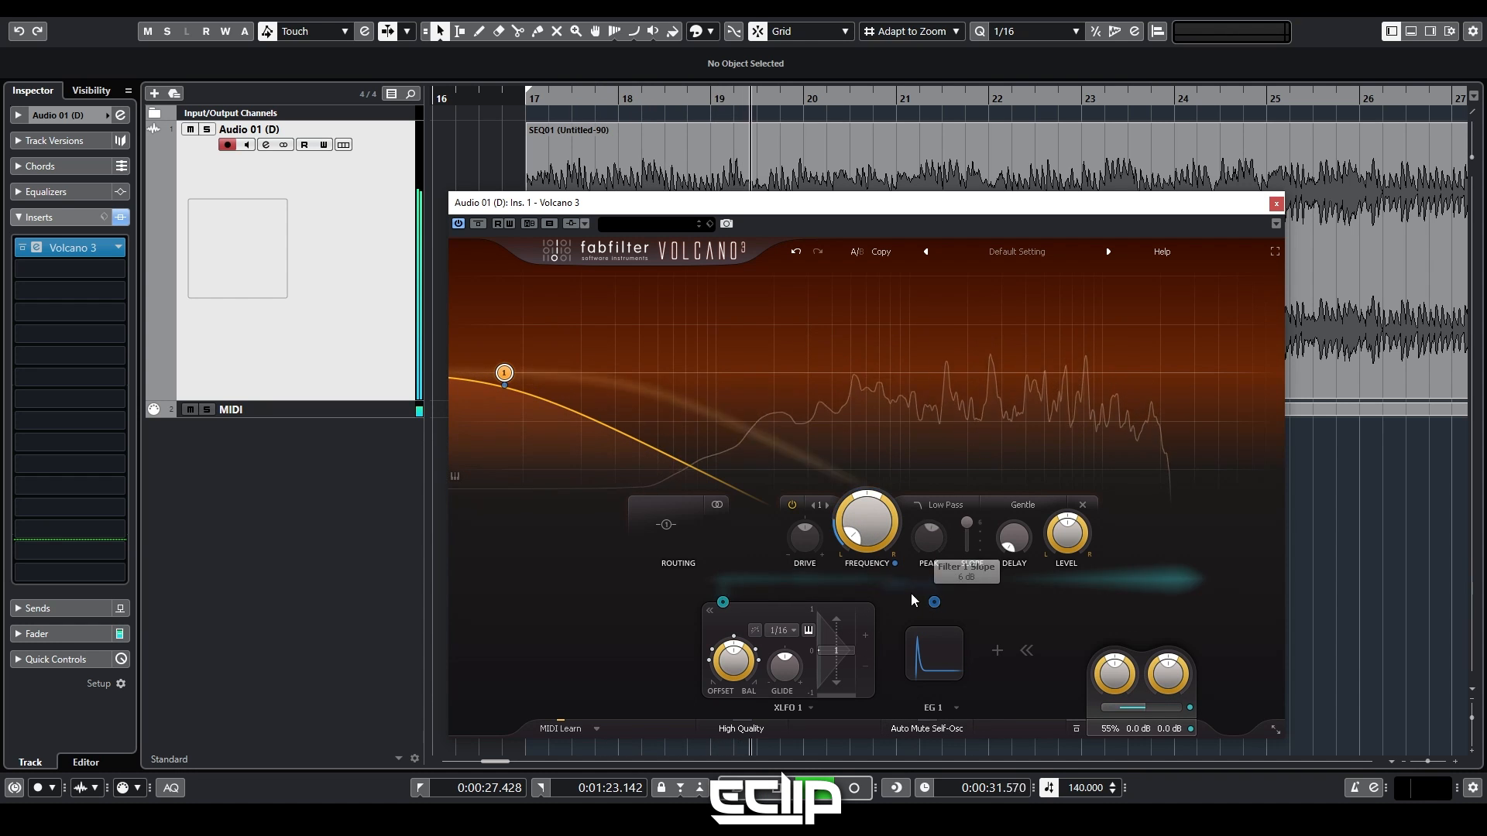
mouse_move(968, 527)
mouse_down()
mouse_move(973, 538)
mouse_move(967, 521)
mouse_up()
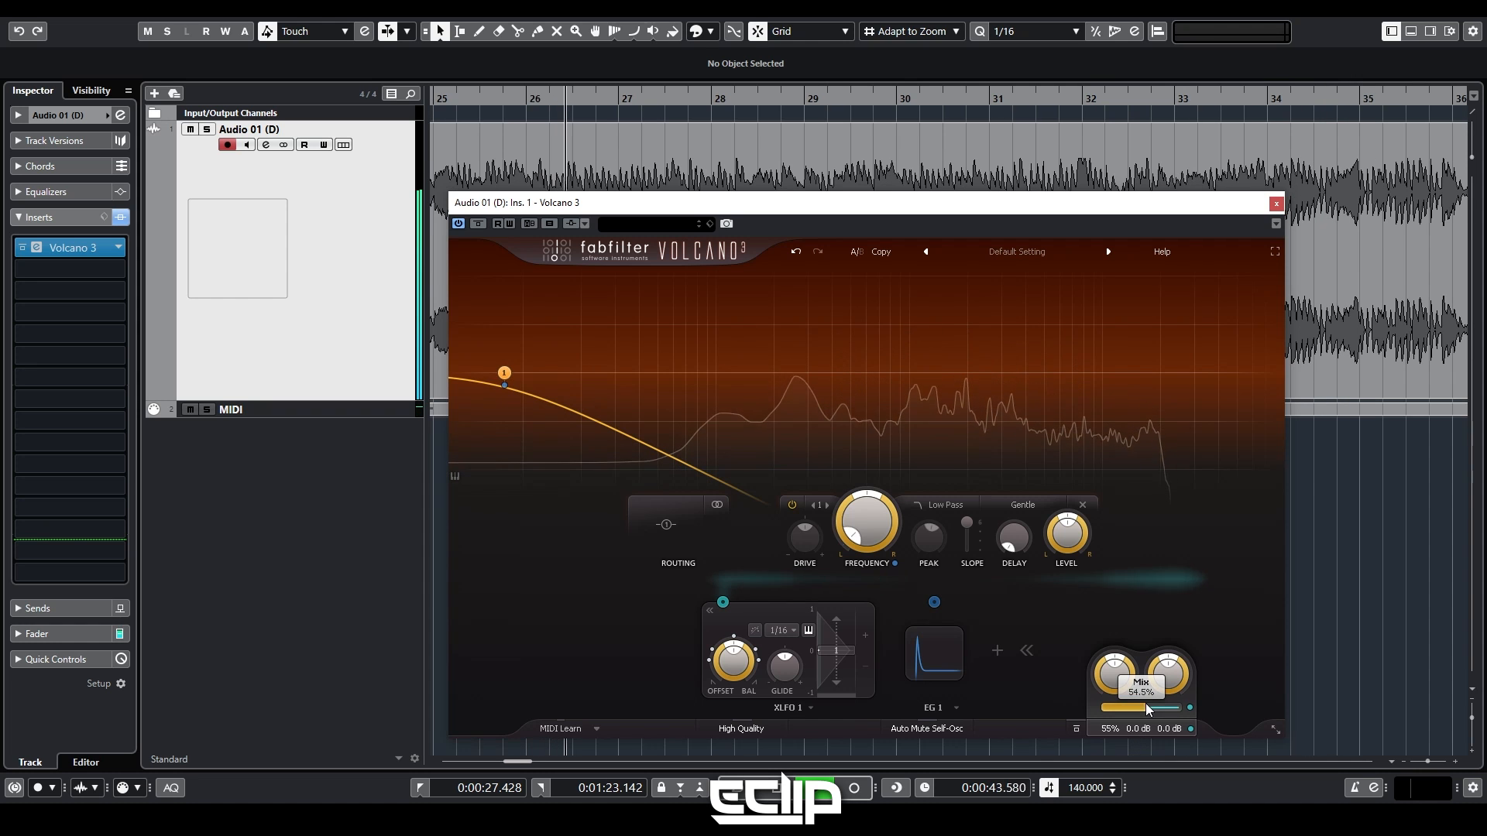
drag(1145, 704, 1019, 726)
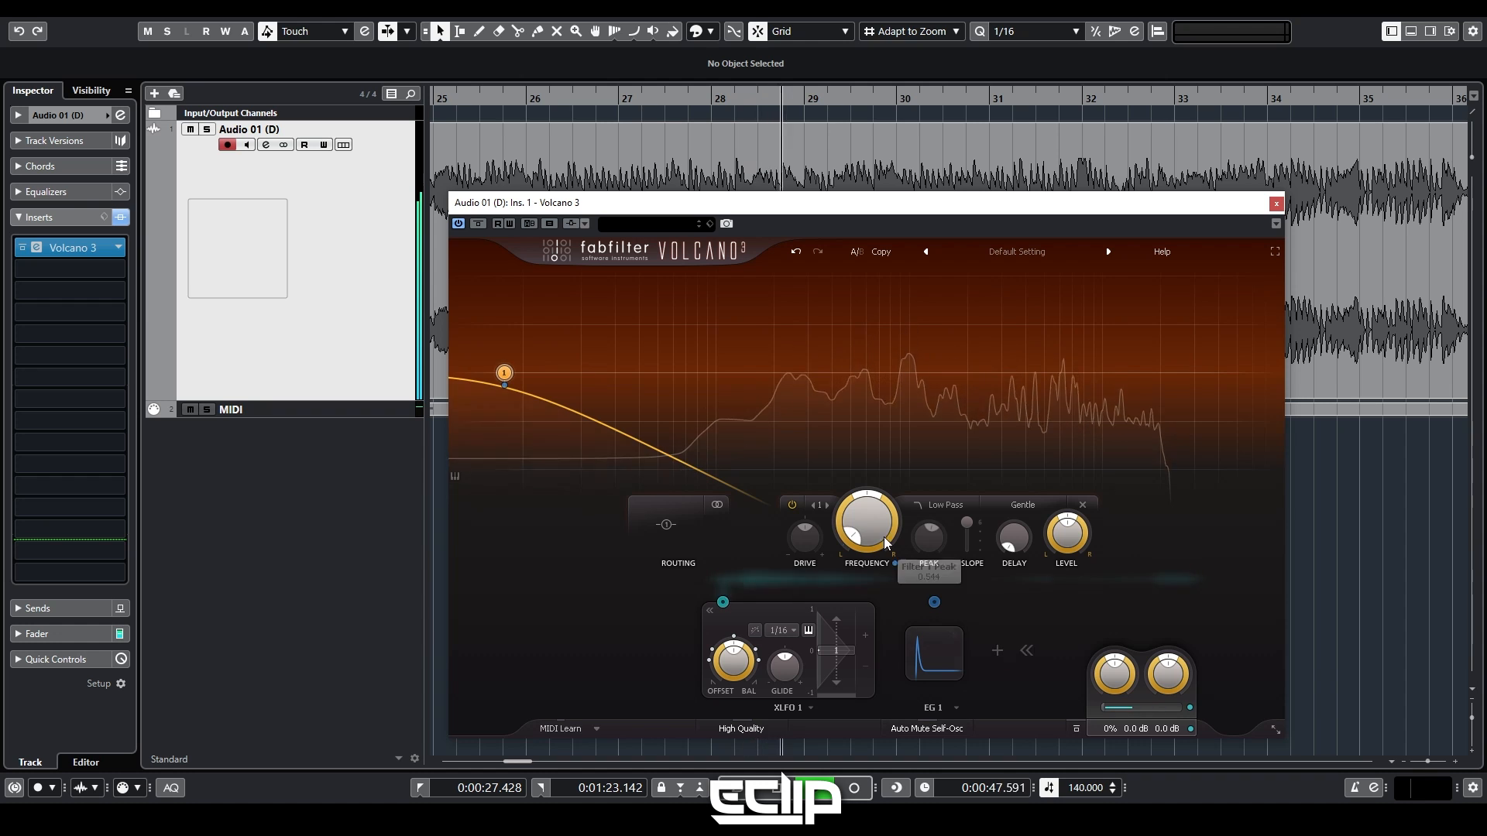
Step: Adjust the modulation amount of XLFO 1's mix assignment while the clip plays
mouse_move(724, 609)
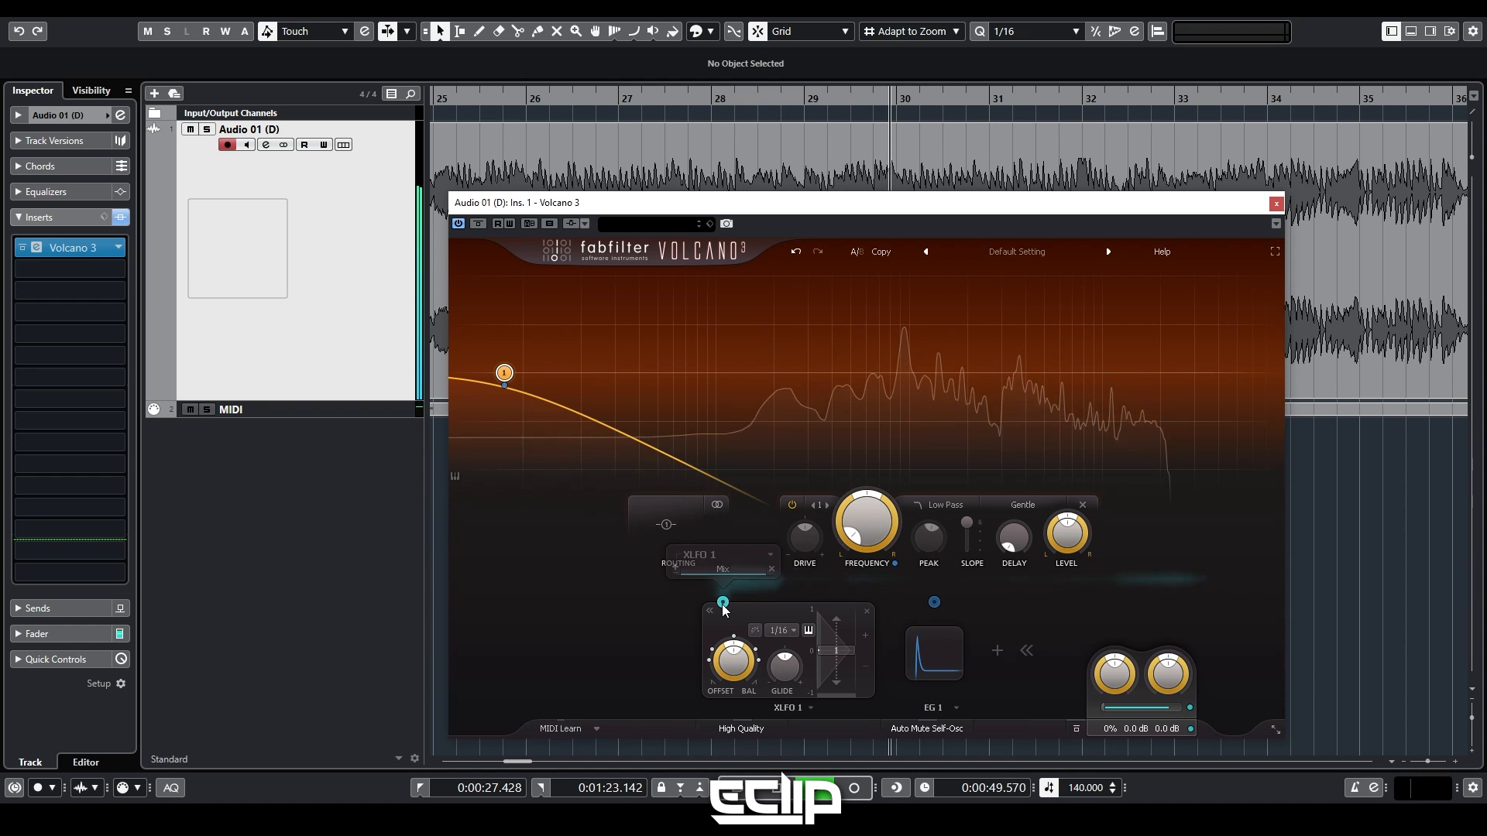
click(751, 575)
click(724, 578)
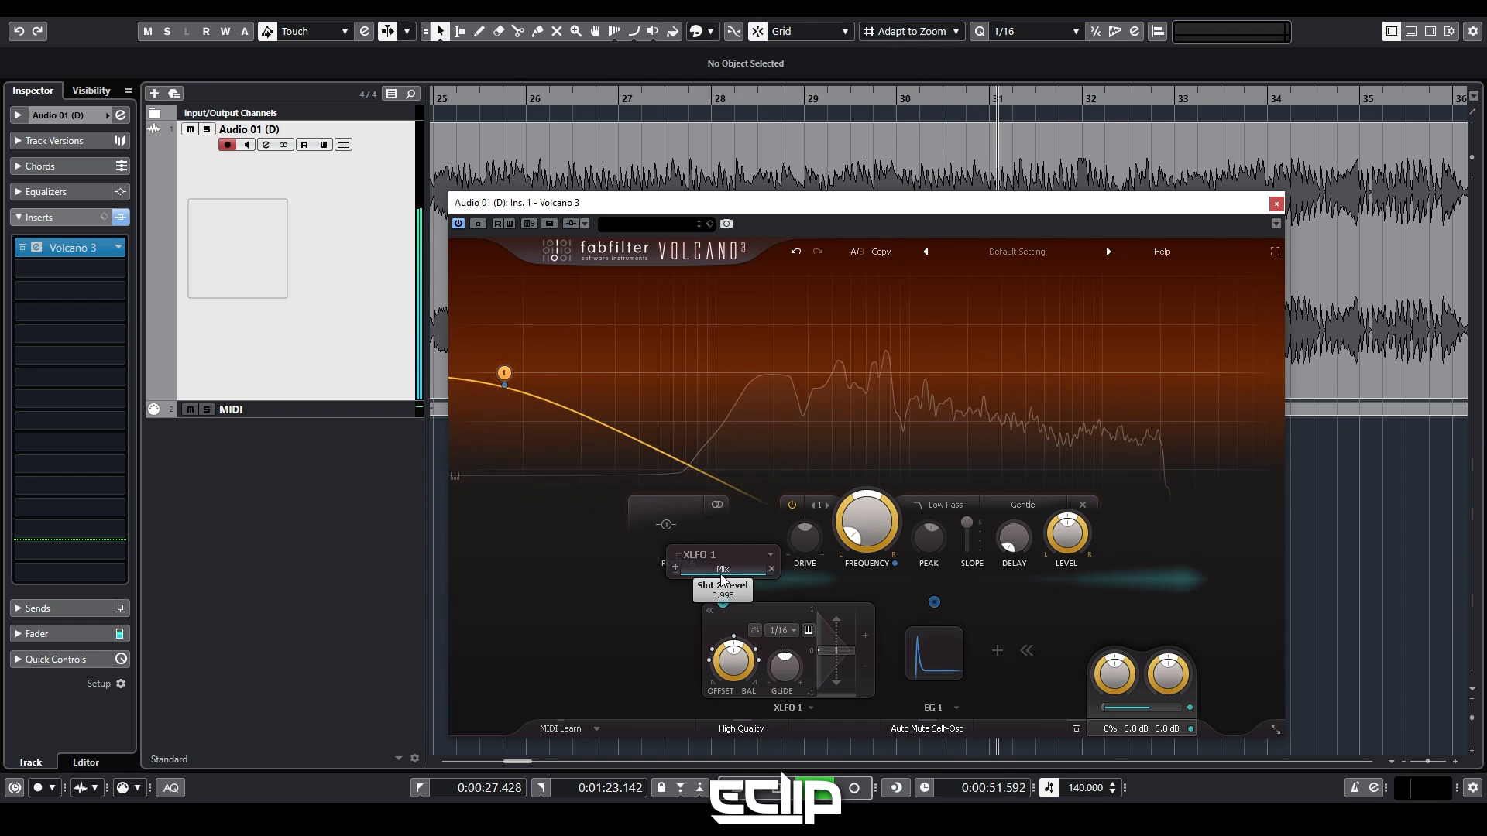
drag(705, 636, 634, 686)
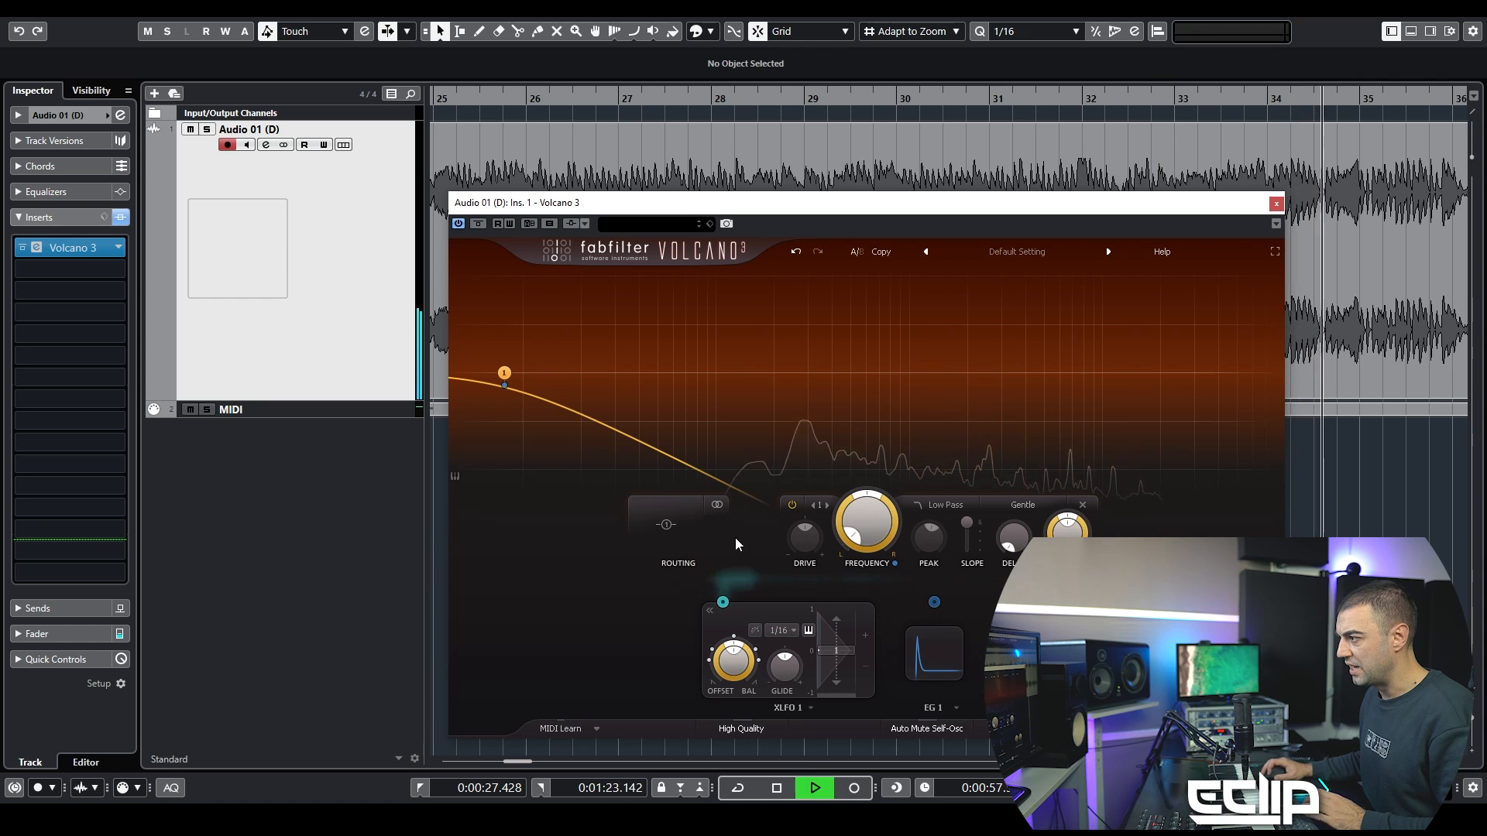
Step: Replay the clip from its start and raise XLFO 1's modulation amount on the mix to its maximum
key(space)
mouse_move(682, 577)
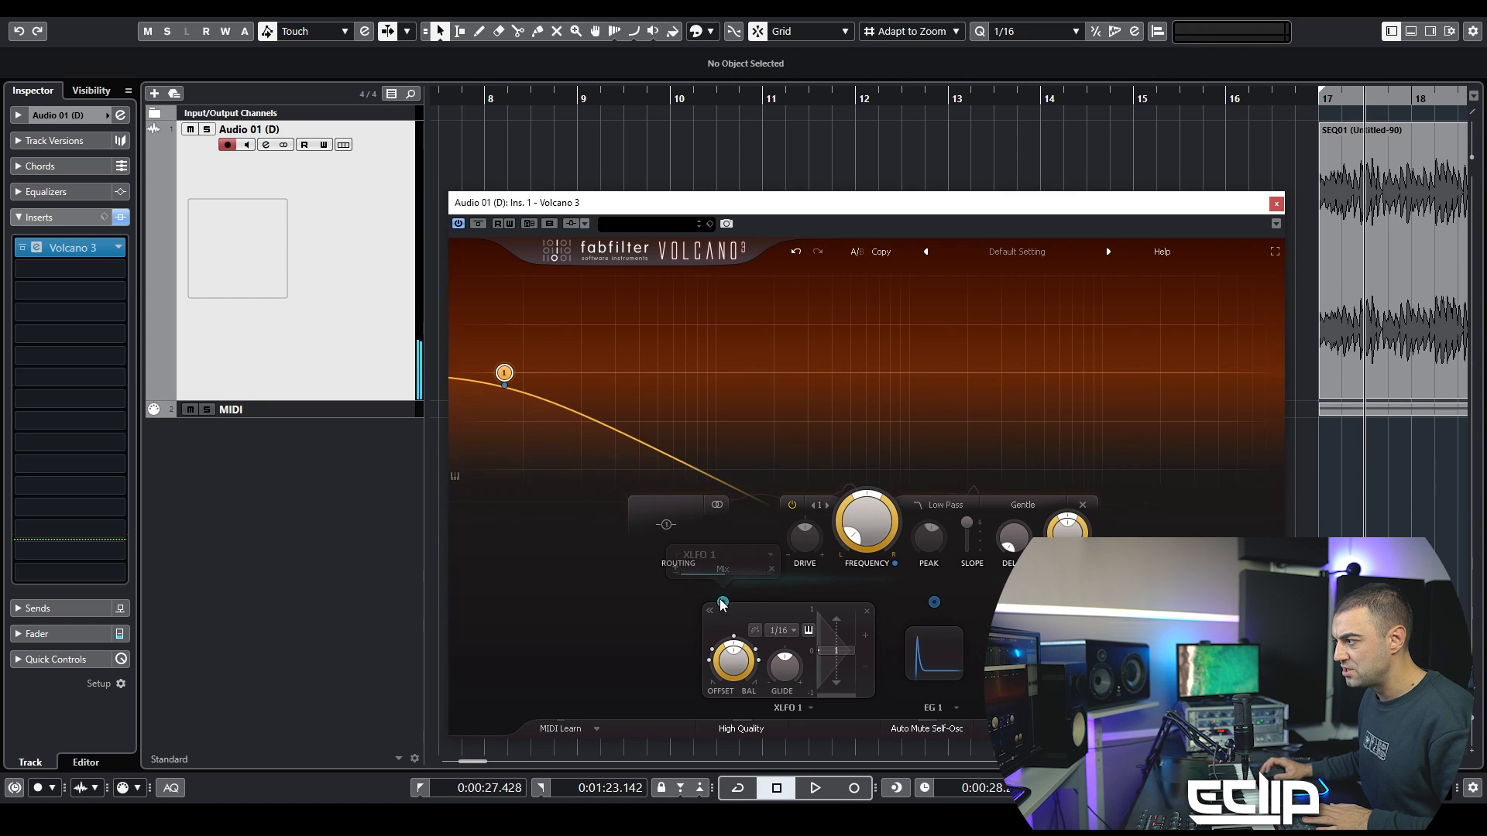
key(space)
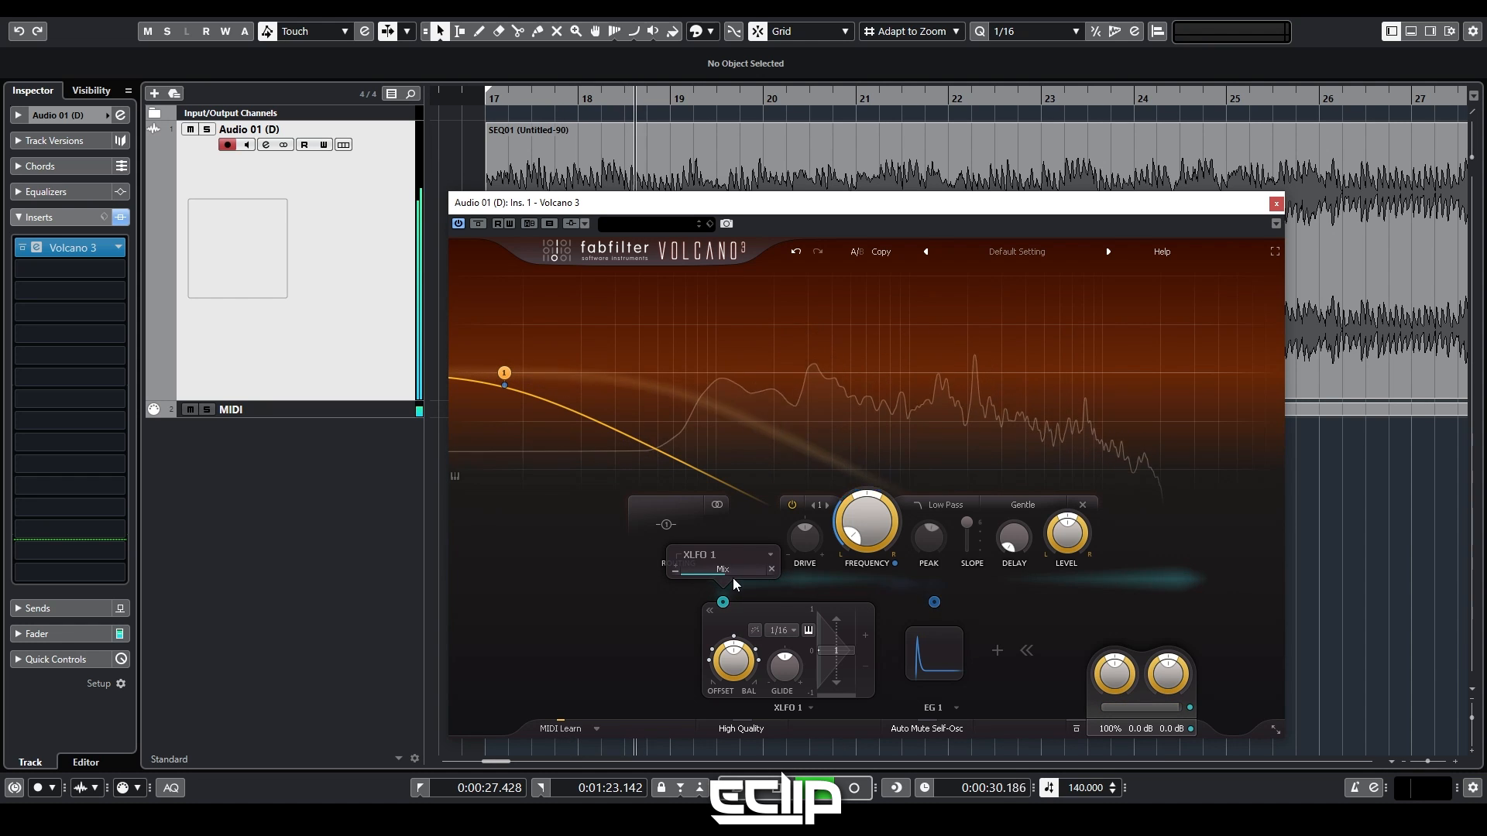
drag(731, 572, 814, 365)
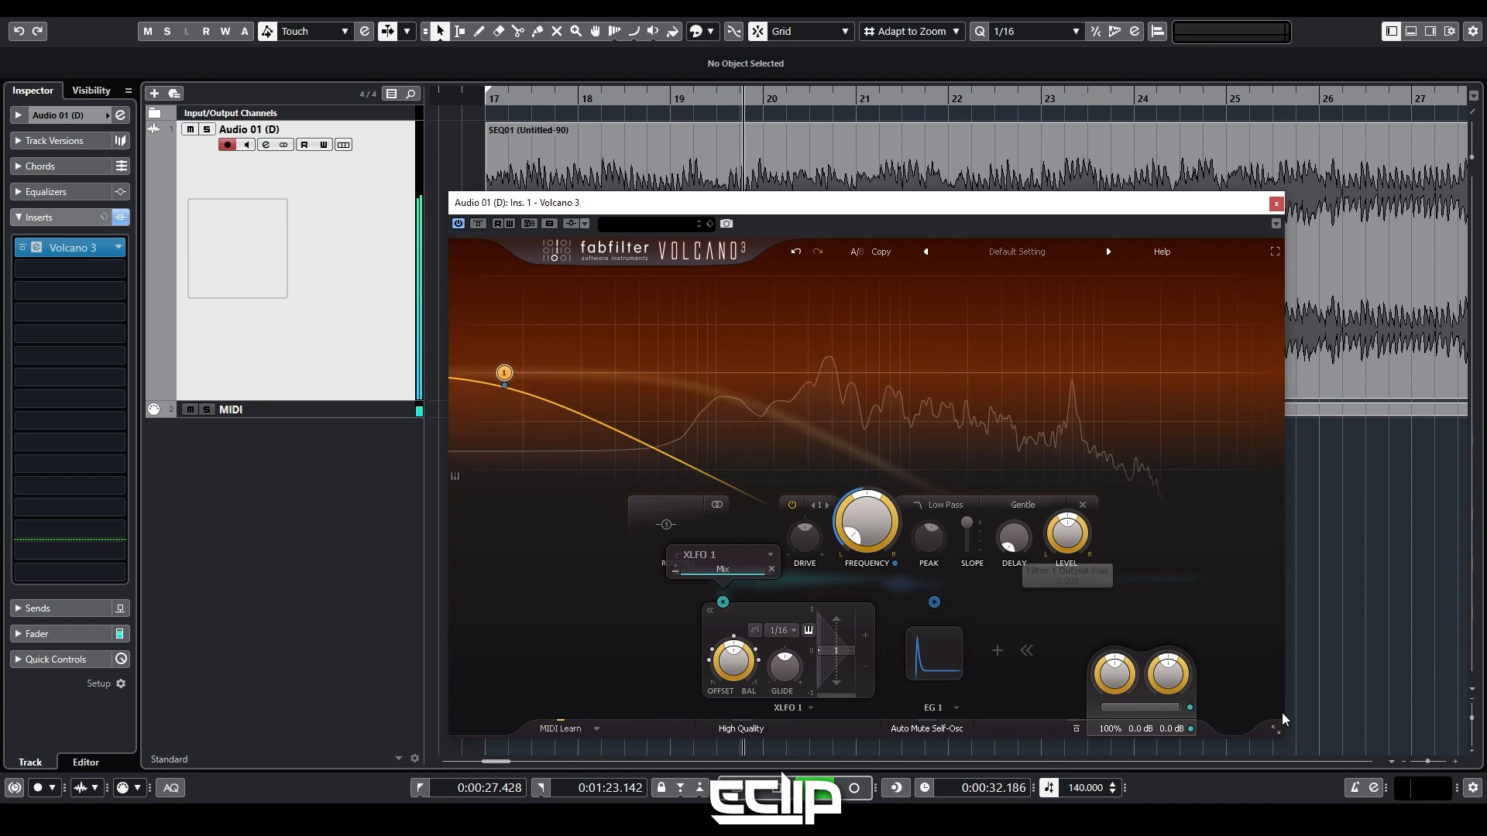
mouse_move(1168, 713)
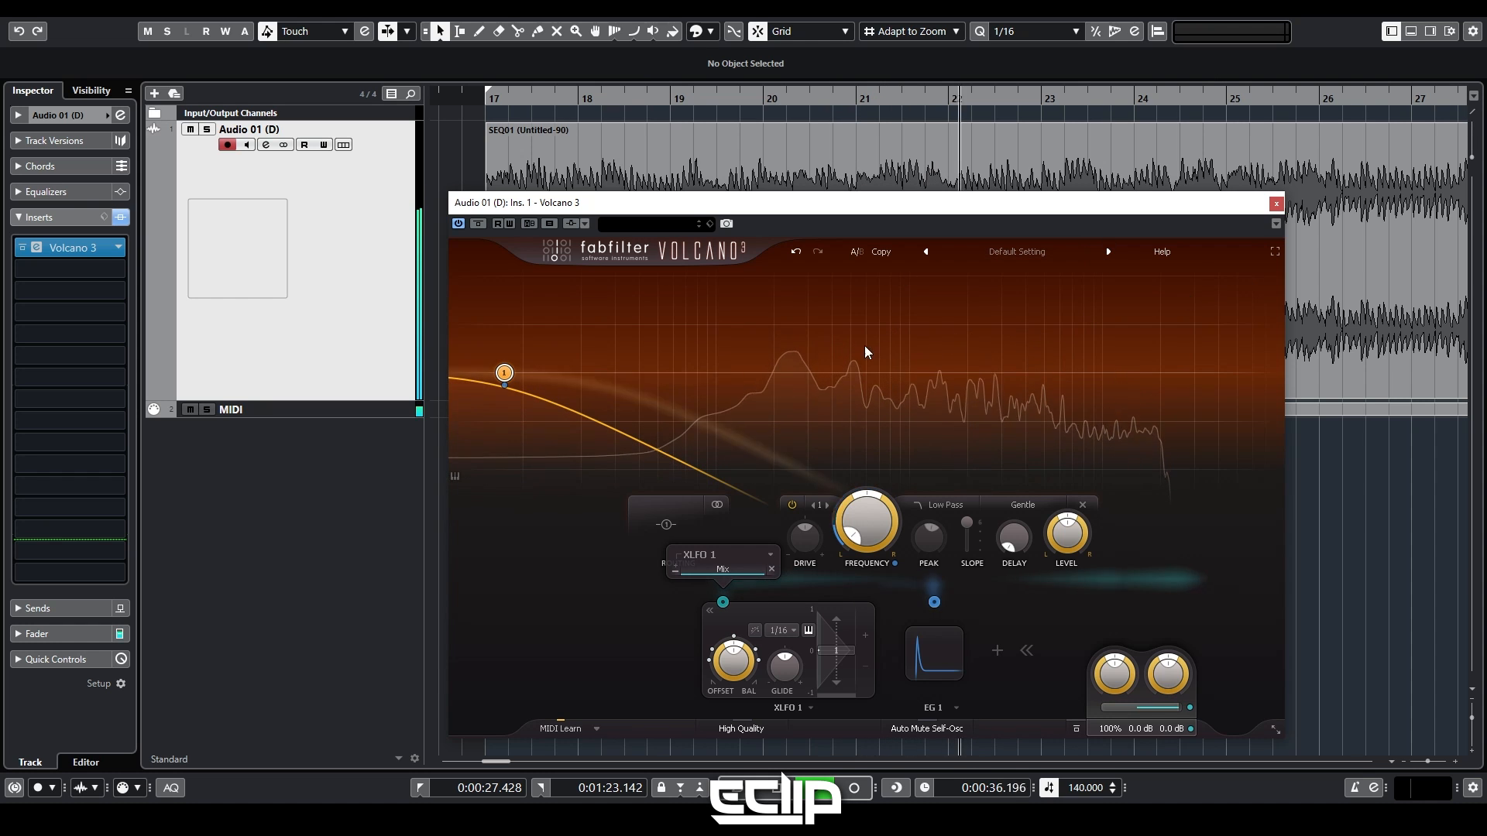
Step: Steepen filter 1's low-pass slope and raise its frequency, replaying the clip from its start
mouse_move(974, 528)
drag(971, 523, 926, 592)
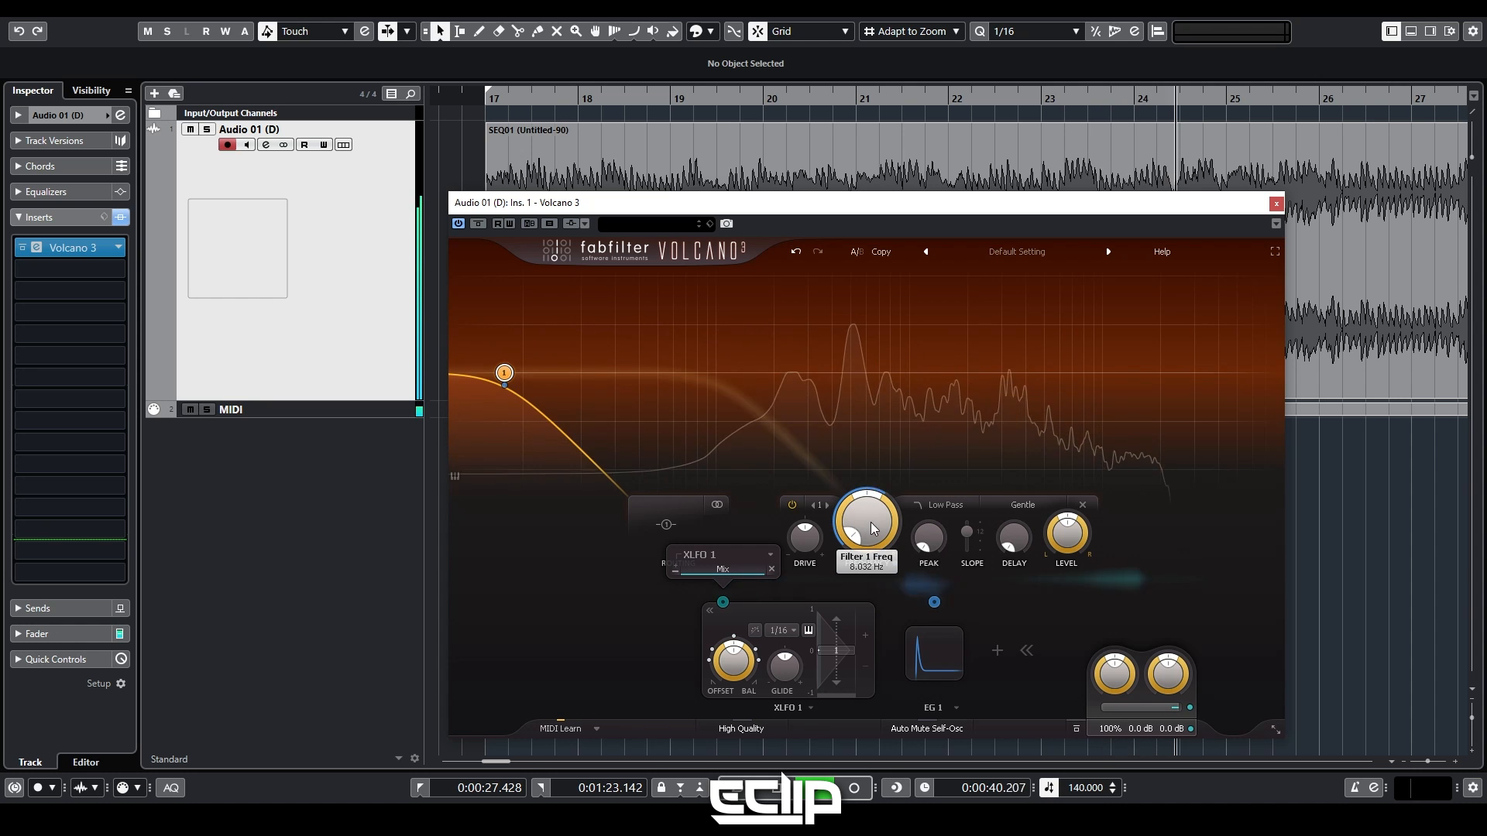
drag(870, 521, 864, 490)
key(KP_1)
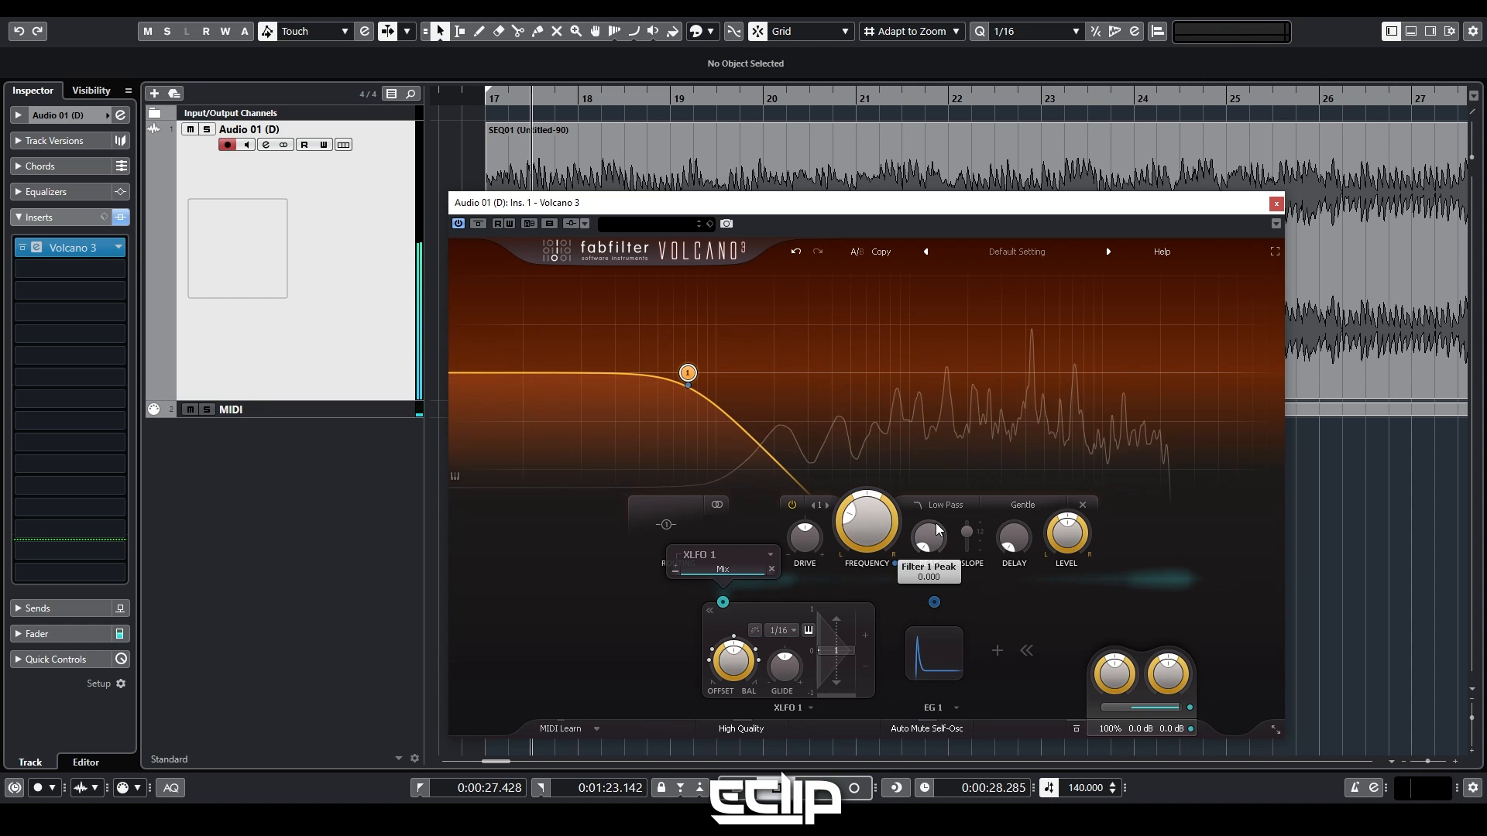